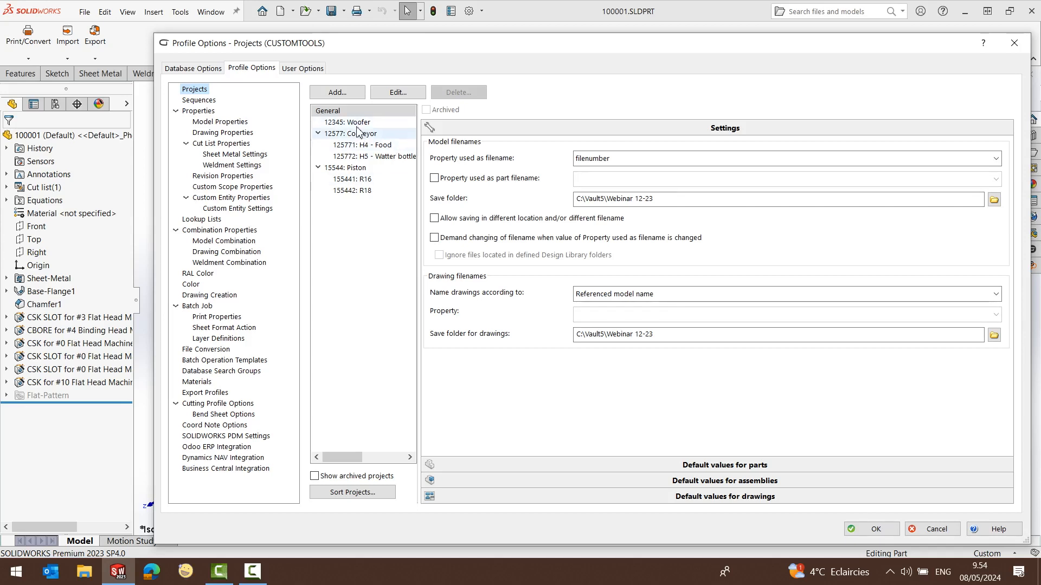
- Reset the CUSTOMTOOLS Command Manager in the user options, acknowledge the restart notice and accept the options
click(311, 69)
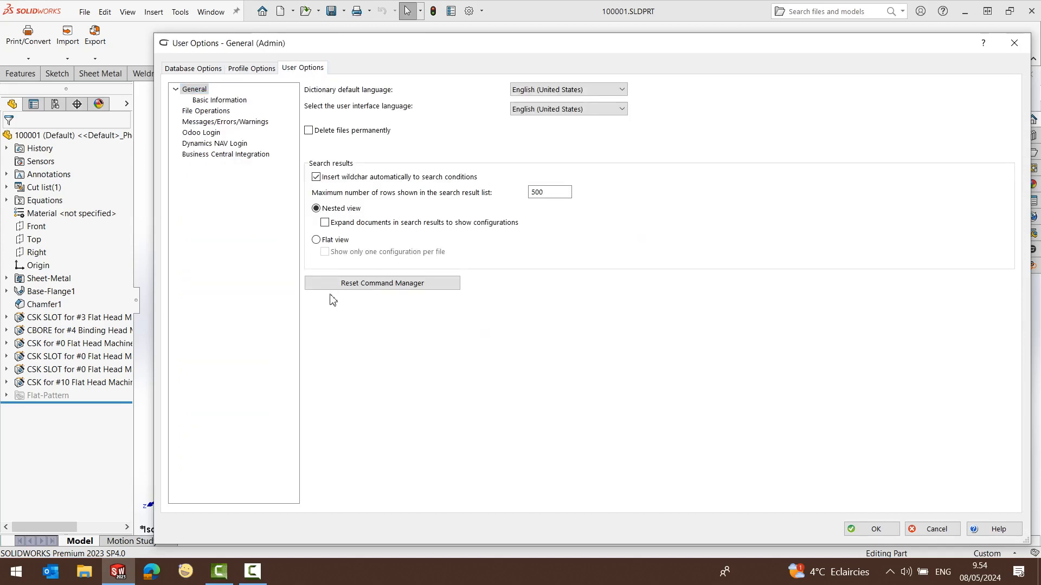
click(402, 287)
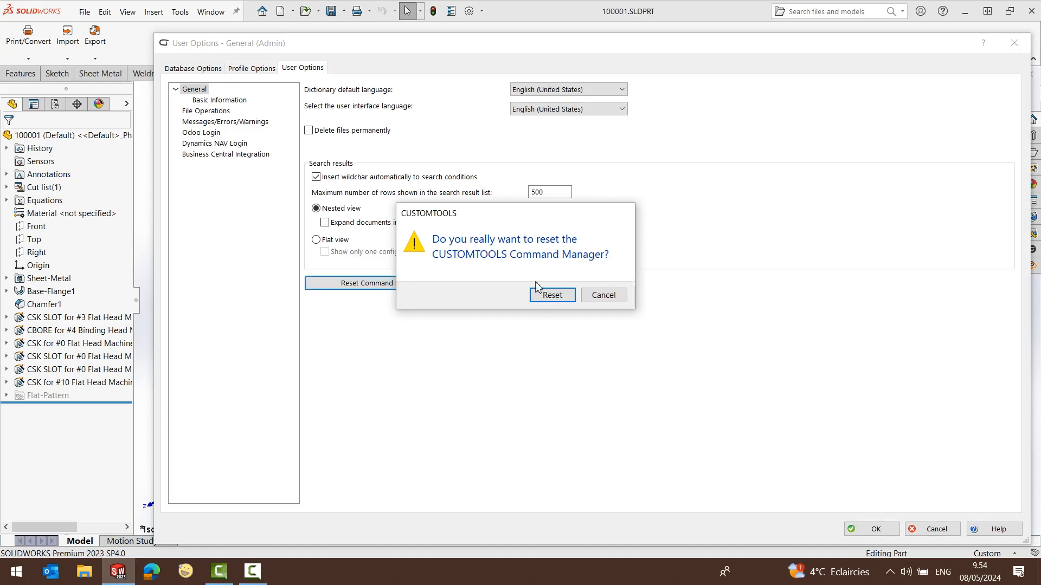
click(552, 296)
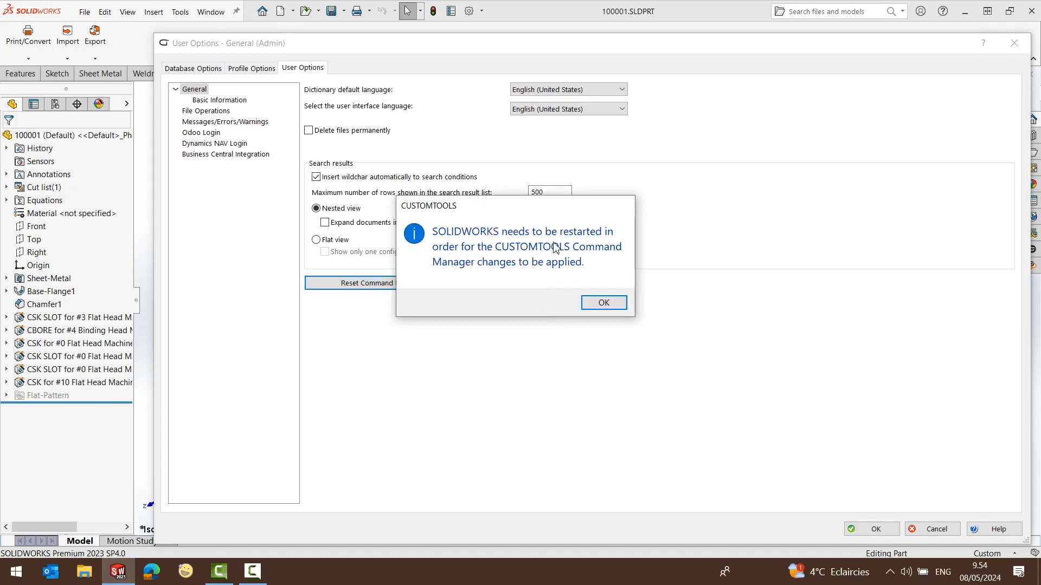
click(602, 303)
click(876, 530)
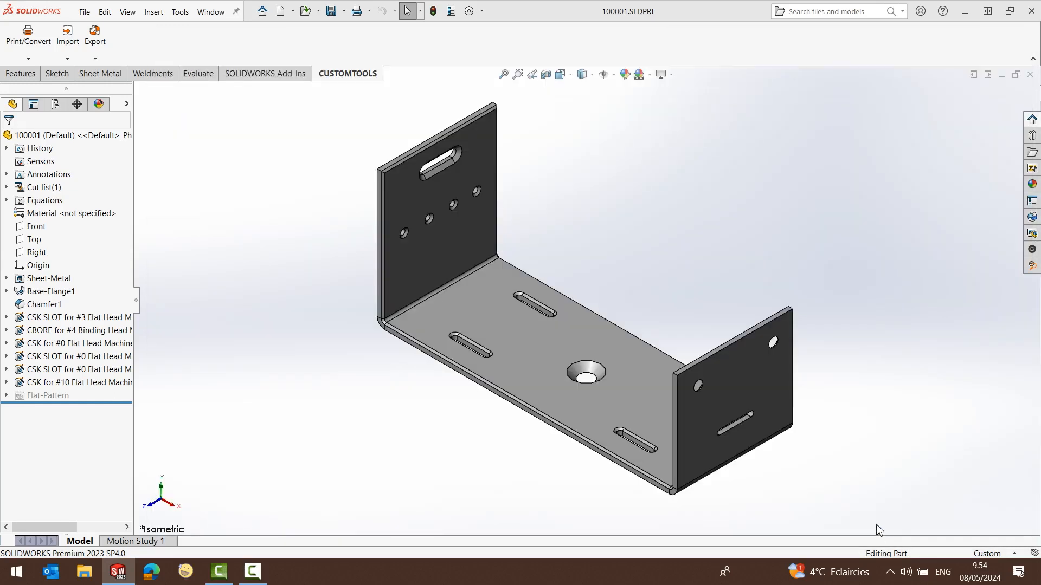
- Restart SOLIDWORKS with the CUSTOMTOOLS login and reopen the recent part 100001.SLDPRT
click(1031, 12)
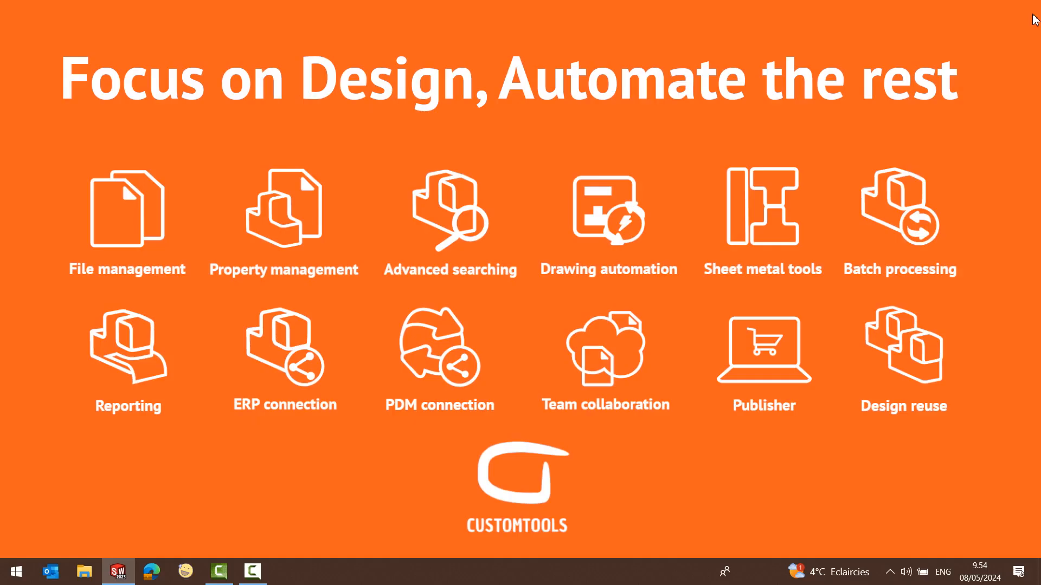
click(122, 576)
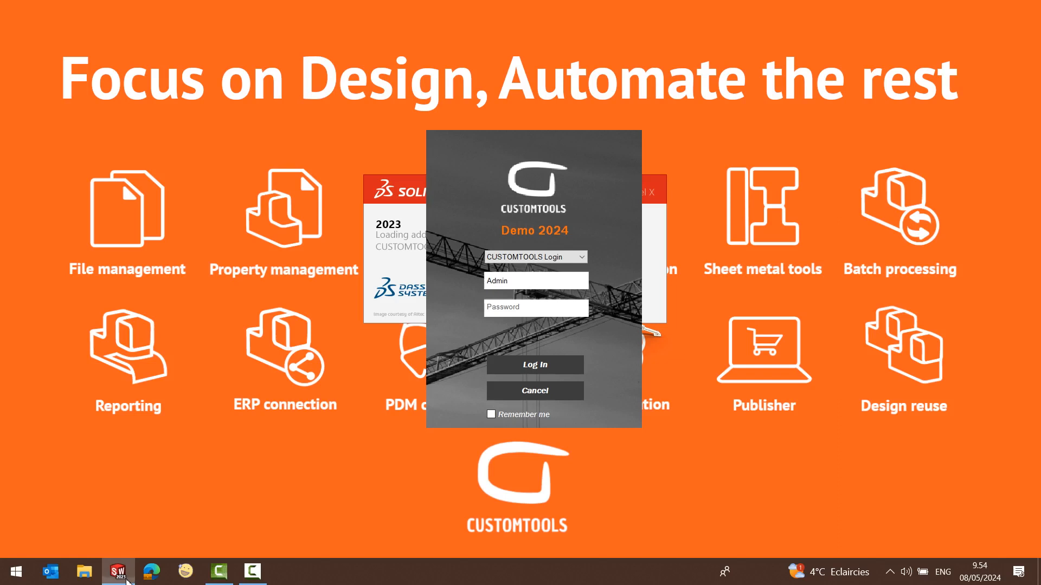
click(497, 370)
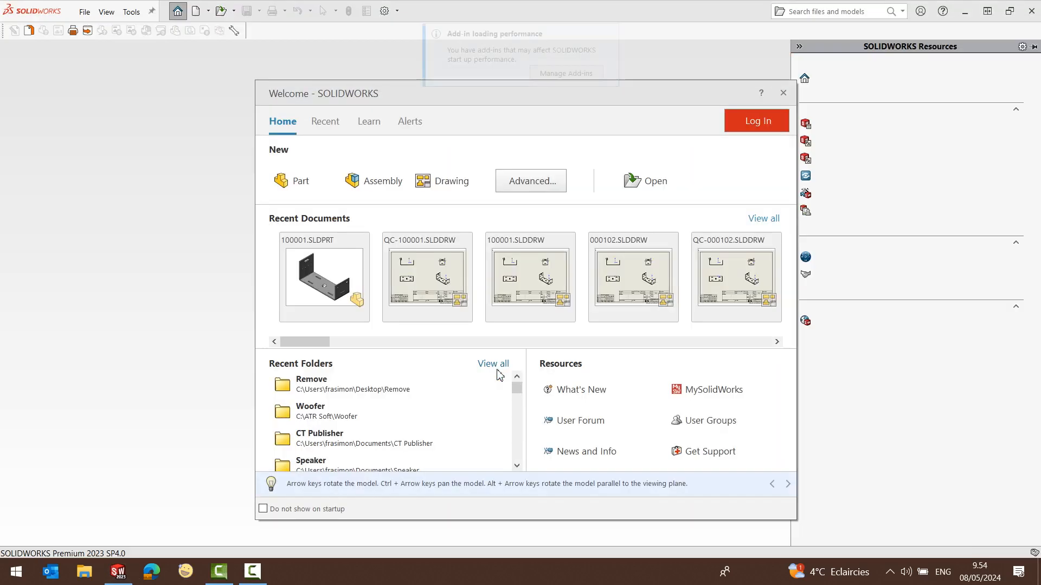
click(324, 277)
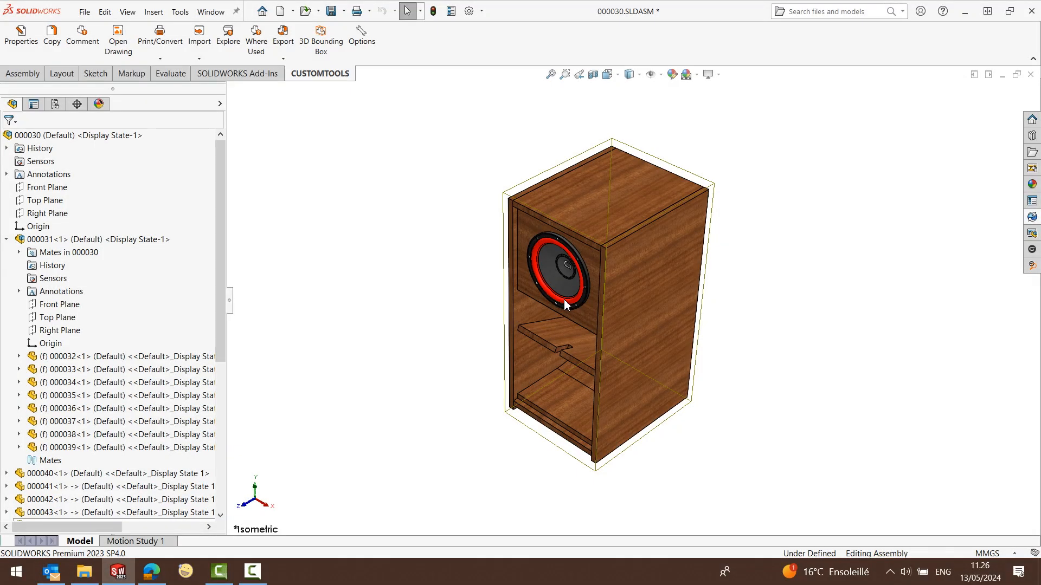
- Start a new BOM Additions row in the Woofer assembly's CUSTOMTOOLS properties and bring up the database item search for its item code
click(22, 37)
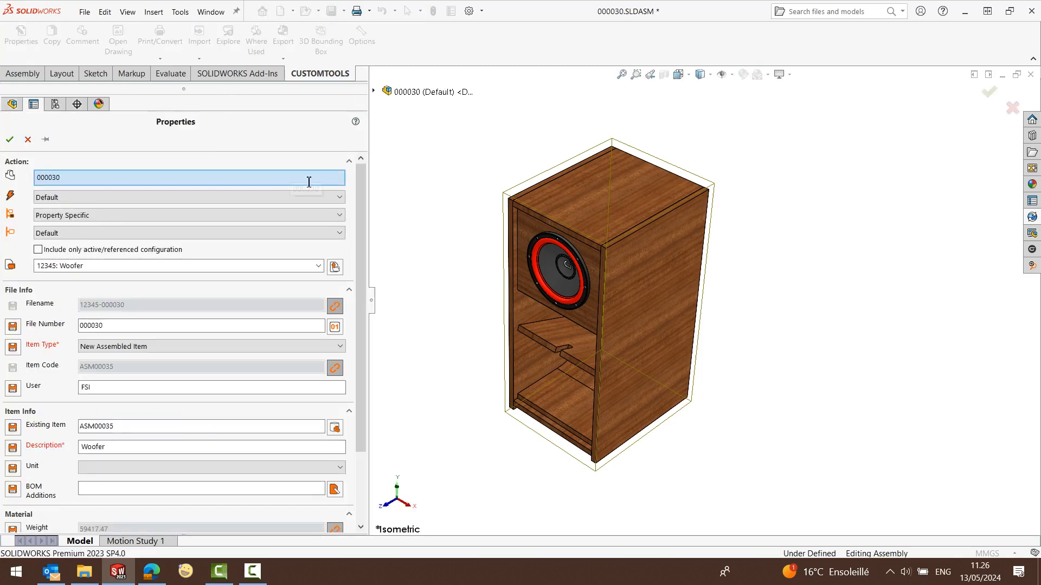
drag(357, 179, 362, 302)
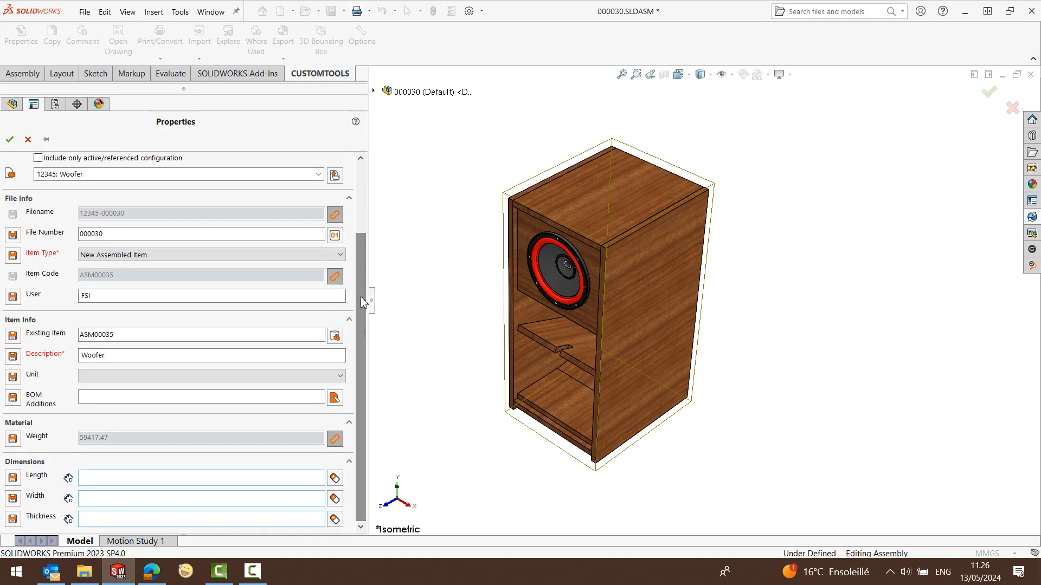
click(335, 398)
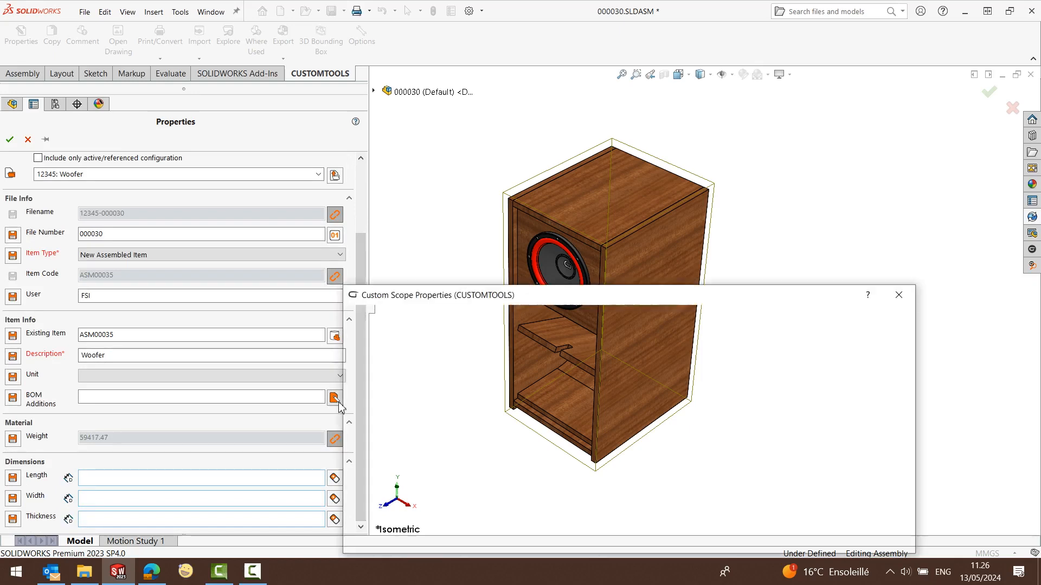
drag(430, 301, 141, 211)
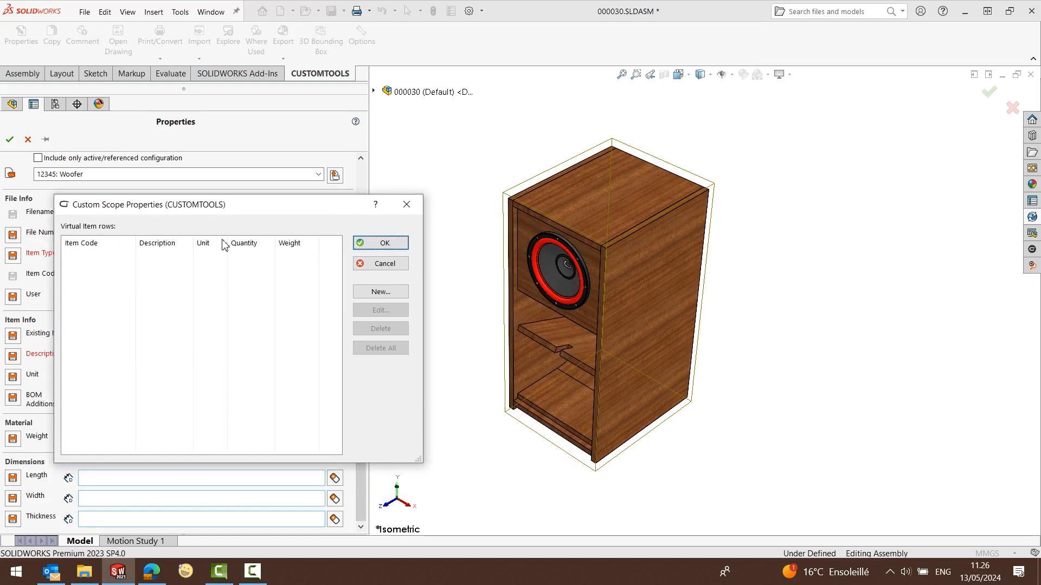
click(380, 293)
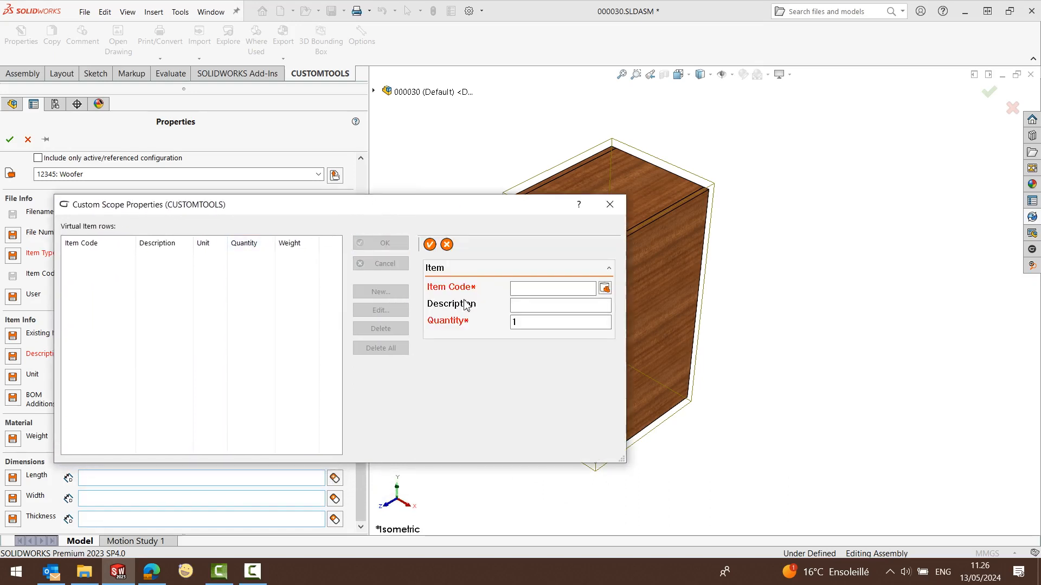
click(604, 289)
drag(658, 278, 492, 119)
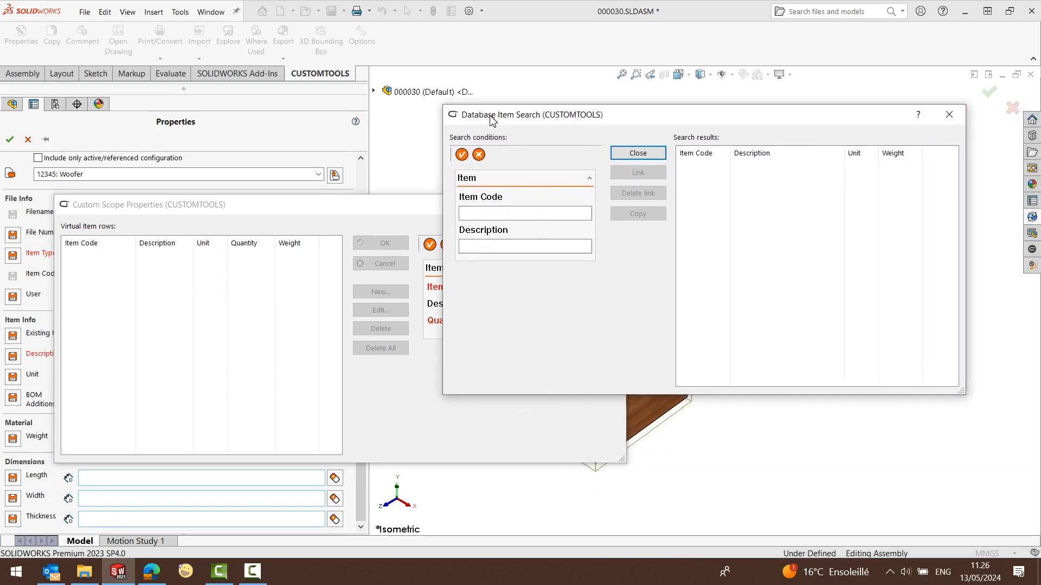
- List all database items without search conditions and compare them with the item list in Business Central
click(462, 155)
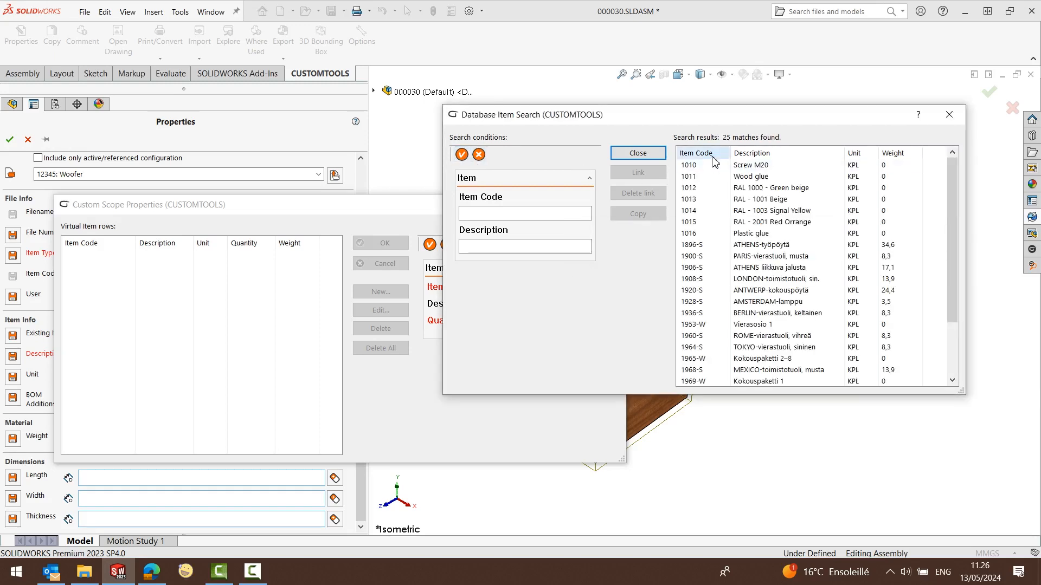
scroll(697, 290, down, 2)
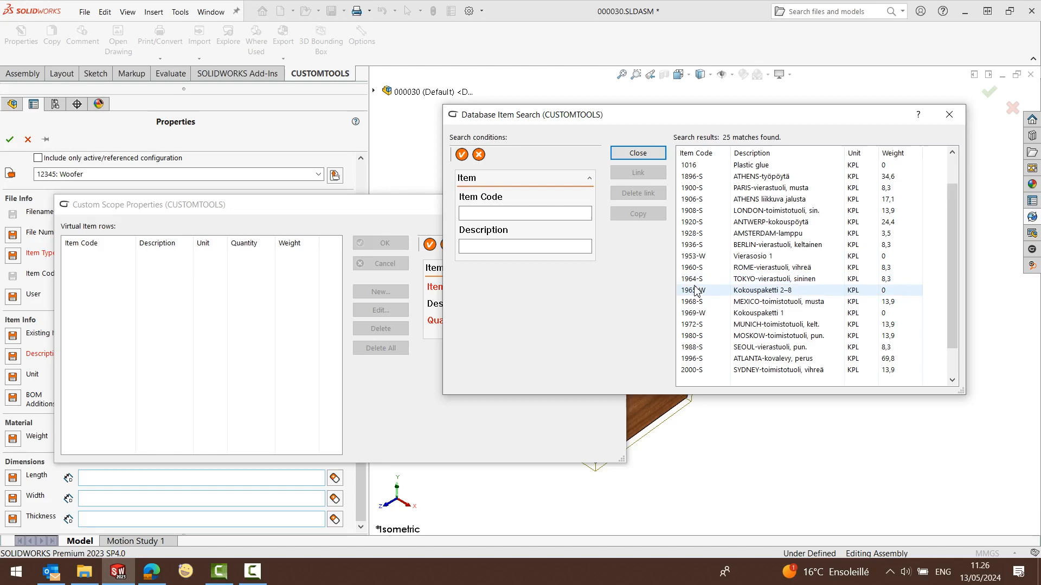
scroll(697, 290, up, 2)
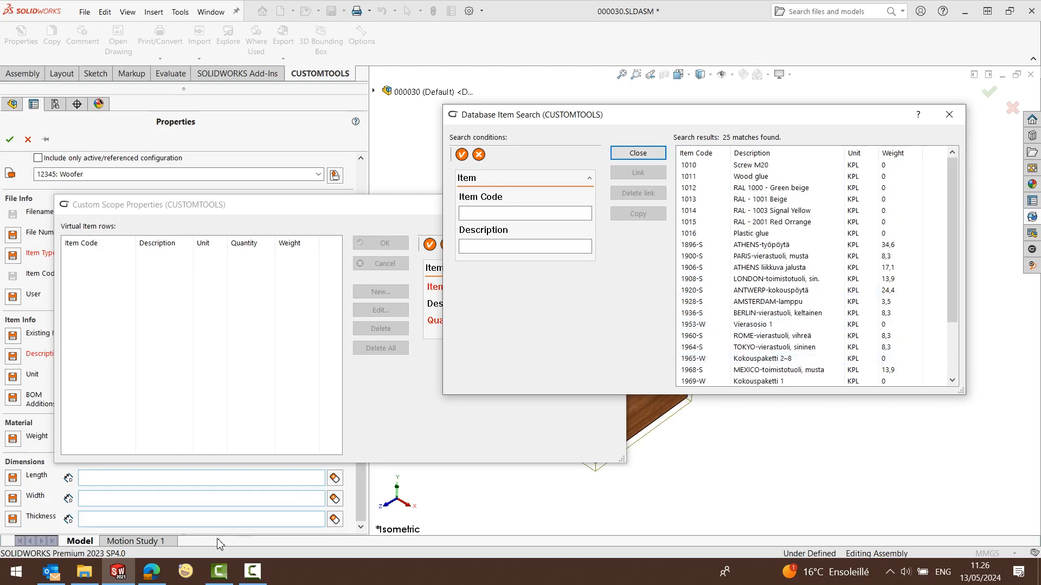
click(154, 579)
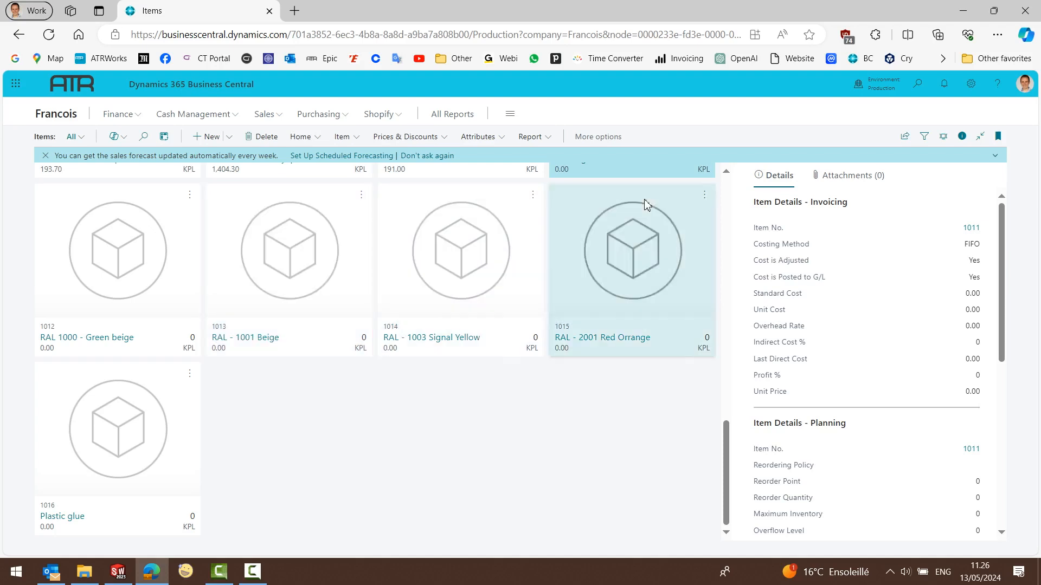
click(963, 11)
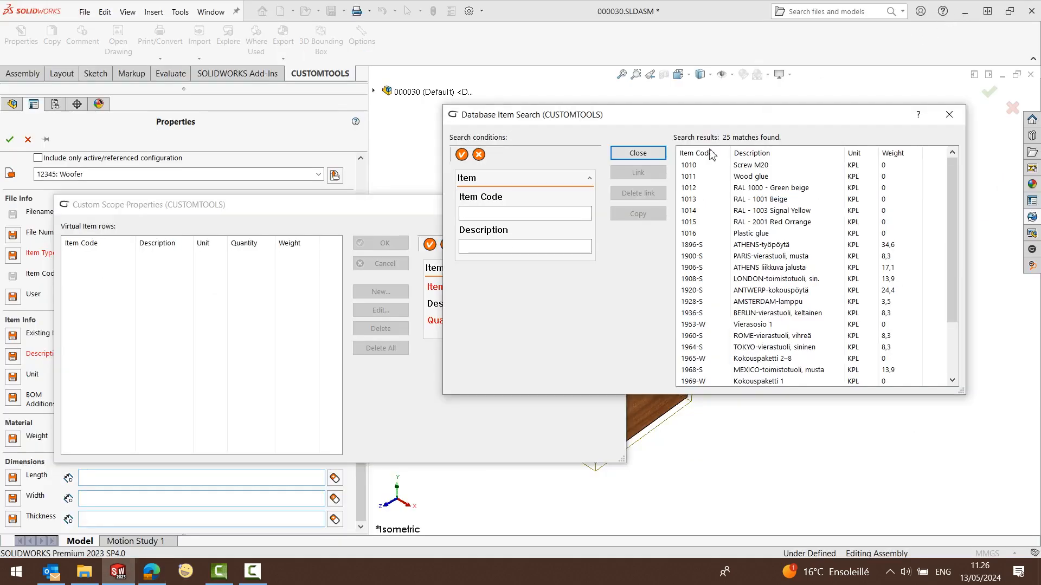
- Search the item descriptions for *glue* and link the Wood glue item 1011 to the new row
click(496, 249)
text(*)
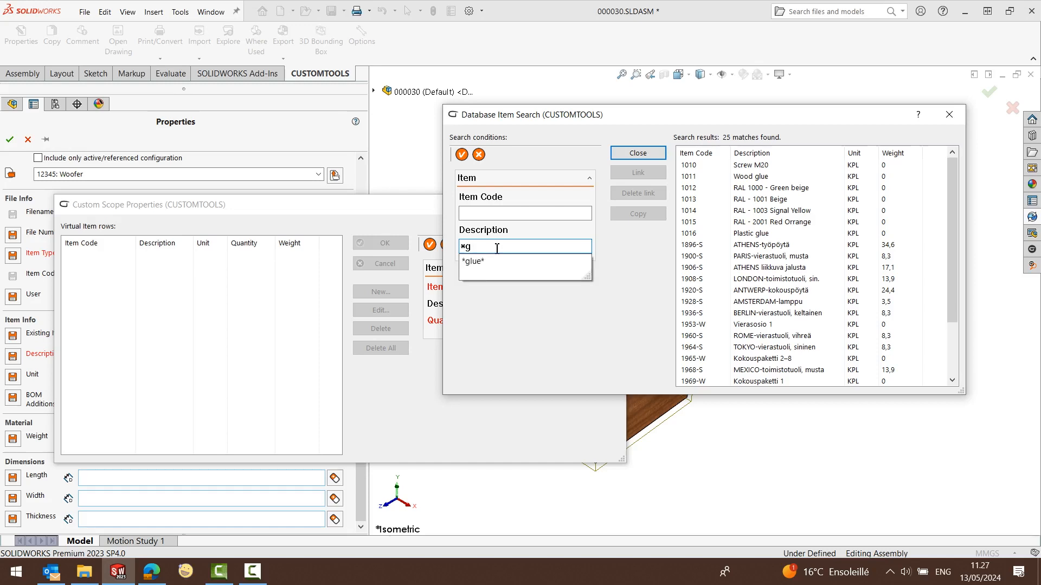
text(g)
click(473, 263)
click(461, 155)
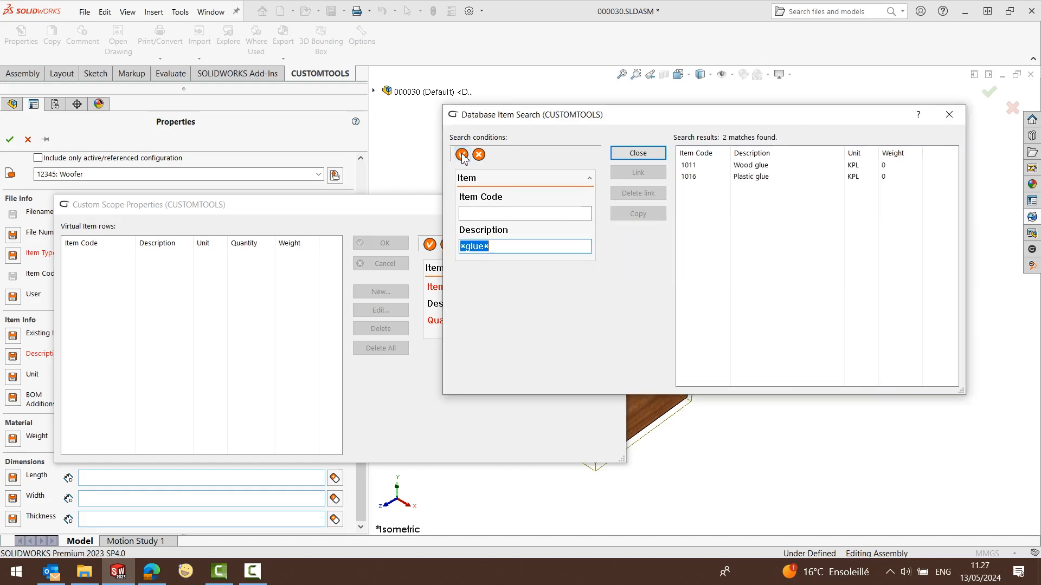
click(737, 165)
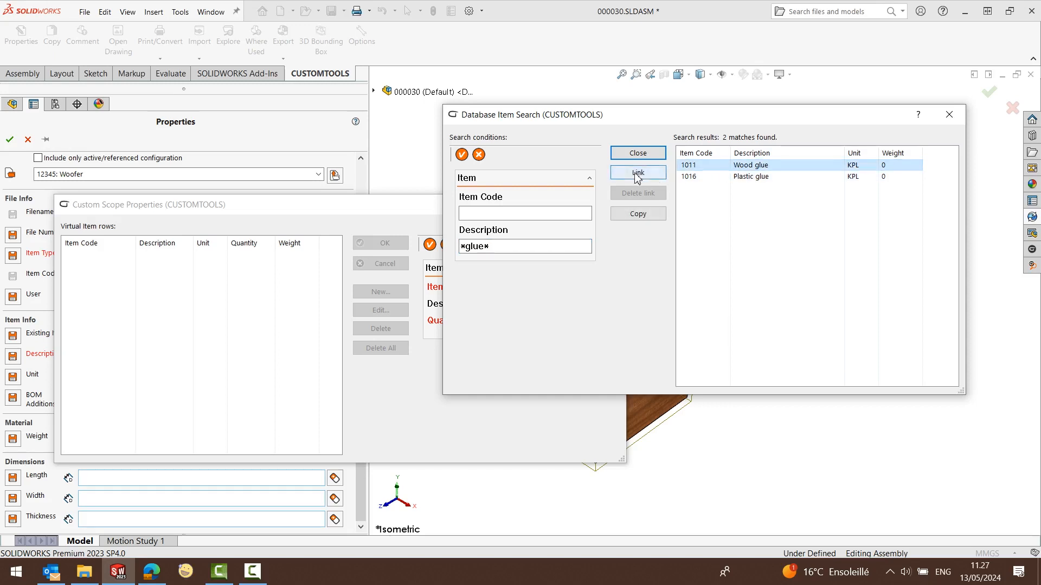
click(638, 173)
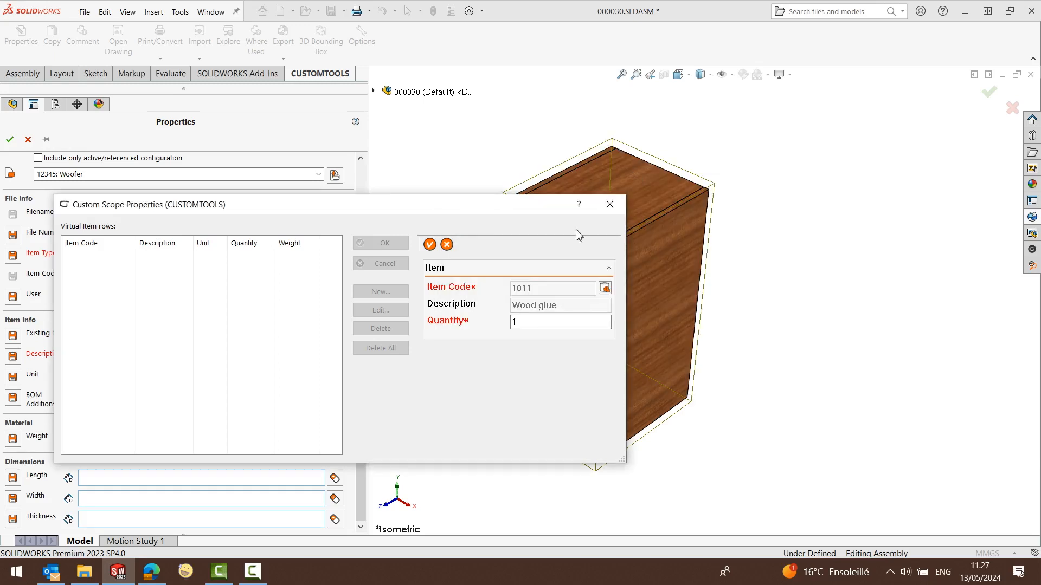
- Set the Wood glue quantity to 2 and accept the virtual item row
click(539, 322)
drag(539, 322, 508, 326)
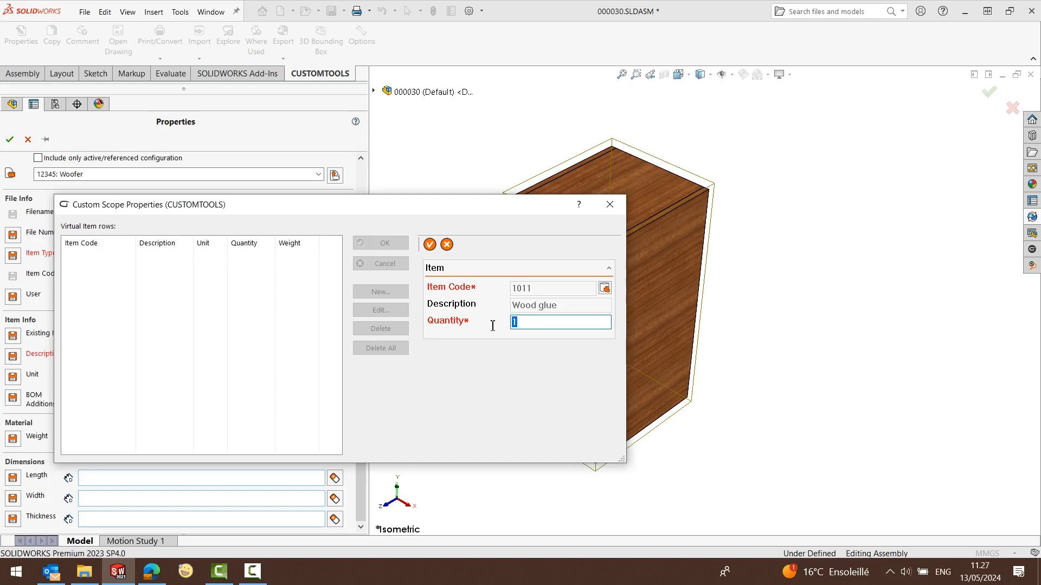
click(431, 245)
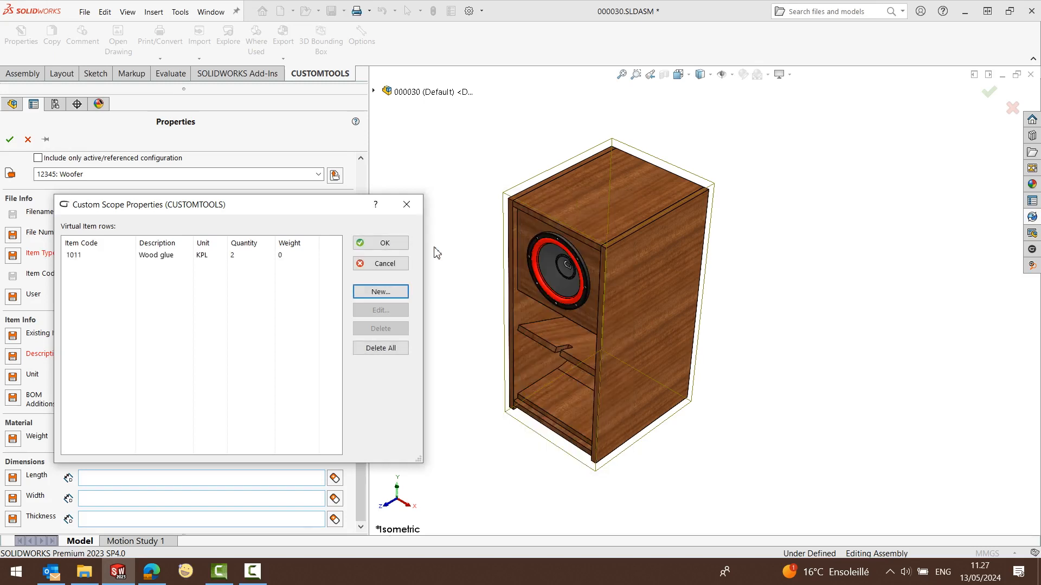
- Create another virtual item row, search the descriptions for RAL* and link item 1014, RAL - 1003 Signal Yellow
click(382, 293)
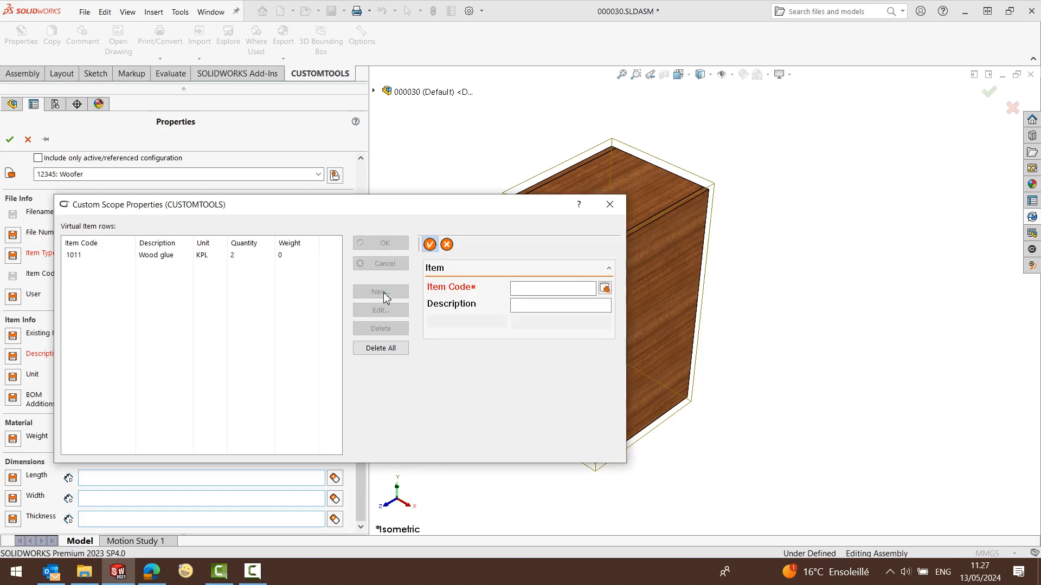
click(605, 290)
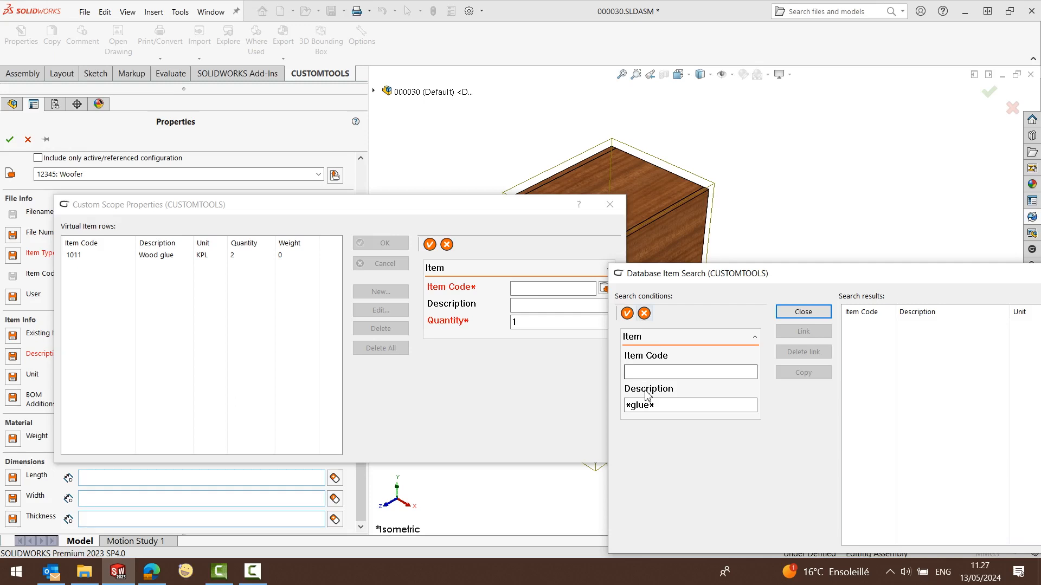
click(659, 405)
text(RAL)
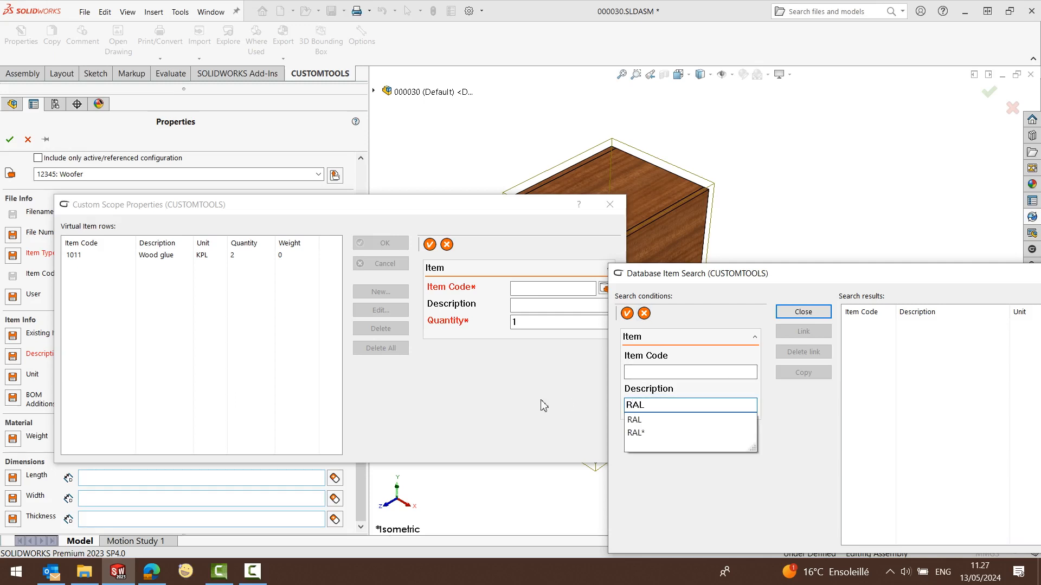
key(Return)
key(Return)
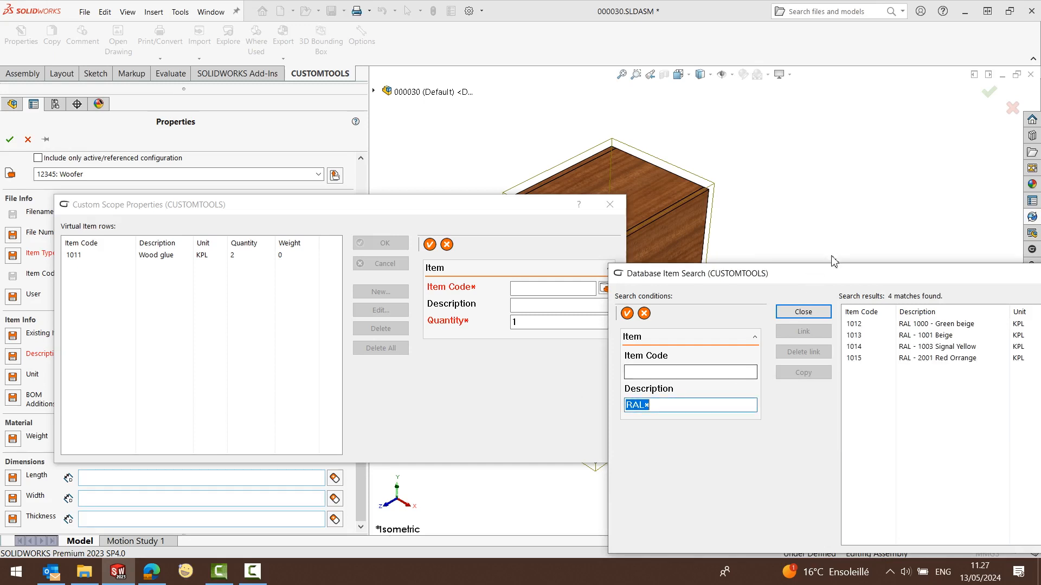
drag(837, 274, 693, 220)
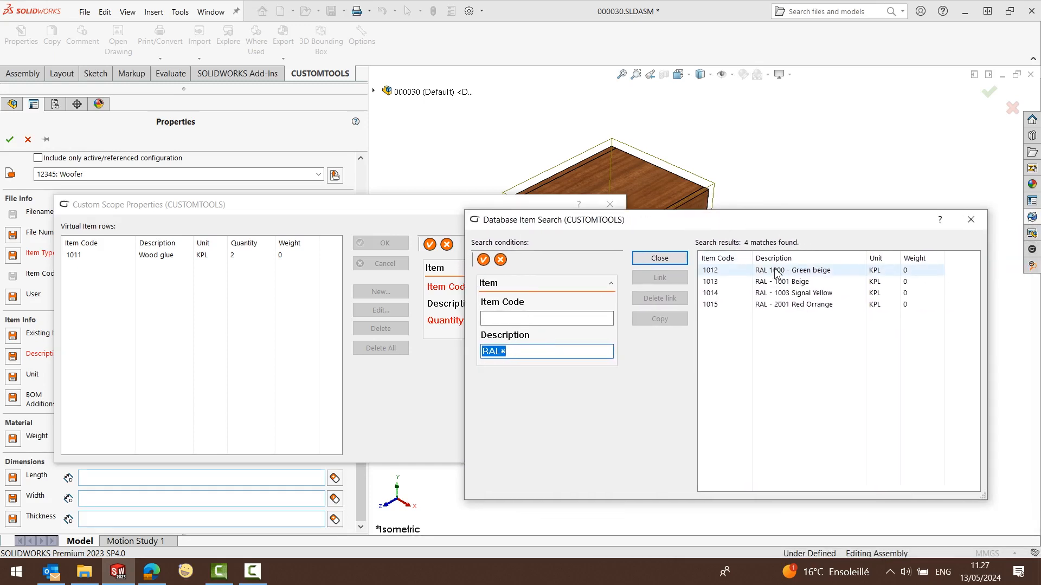
click(783, 293)
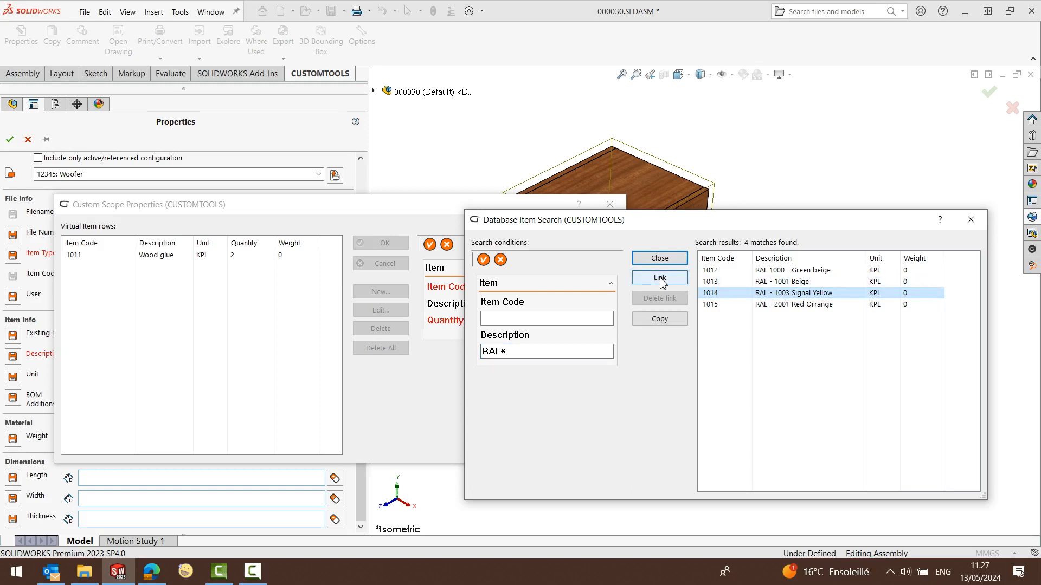
click(659, 278)
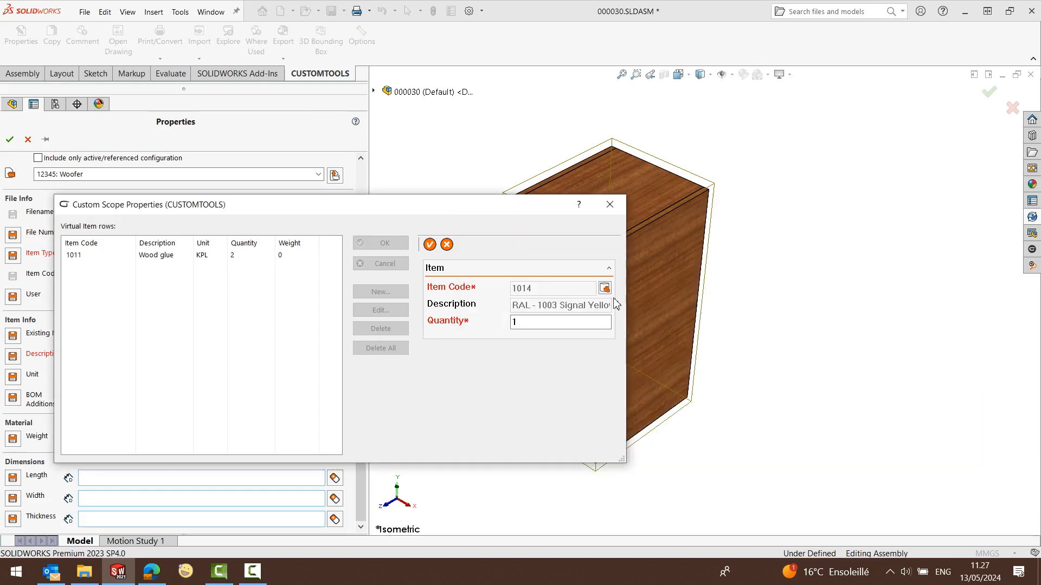
- Set the RAL - 1003 Signal Yellow quantity to 3, accept the row and select it in the virtual item list
click(560, 323)
click(429, 244)
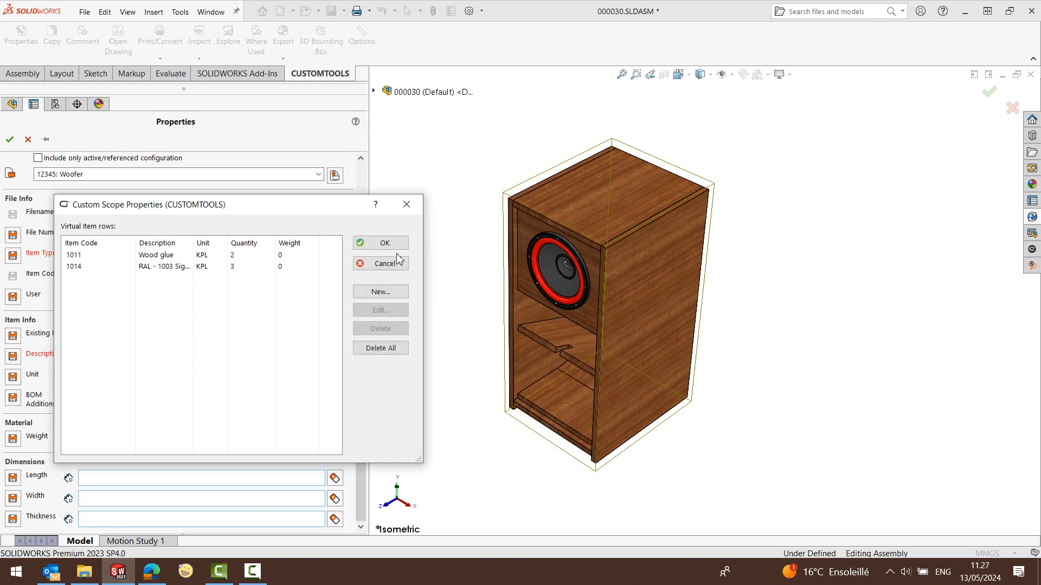
click(112, 258)
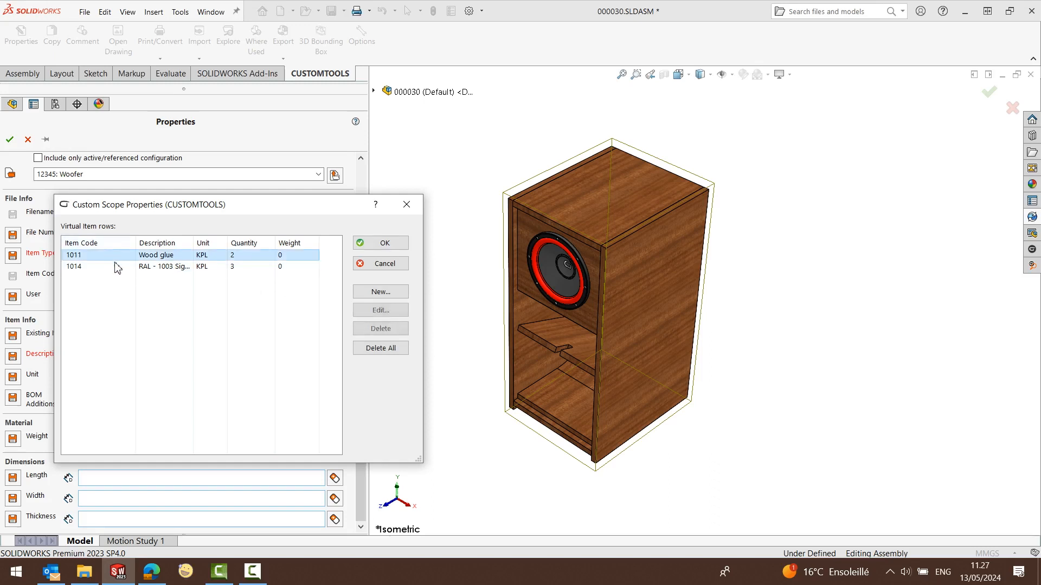
click(120, 268)
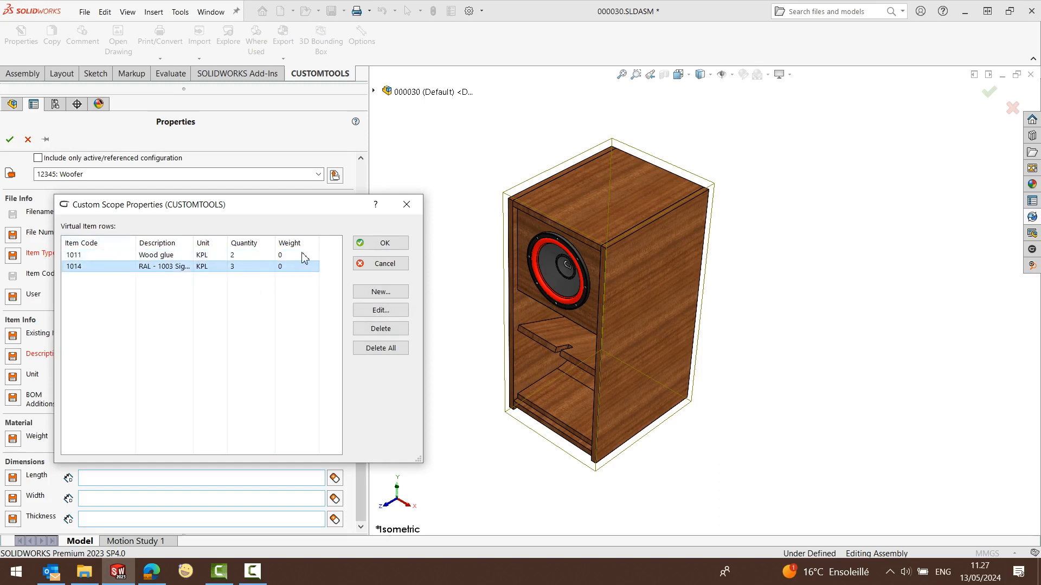
- Accept the virtual item rows and apply the Woofer assembly's properties
click(386, 243)
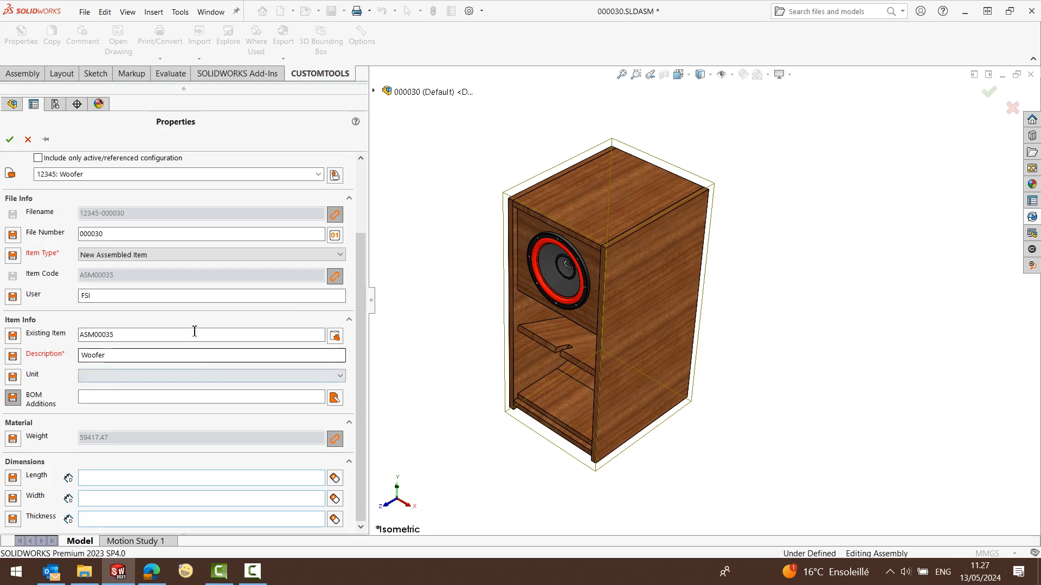
click(11, 140)
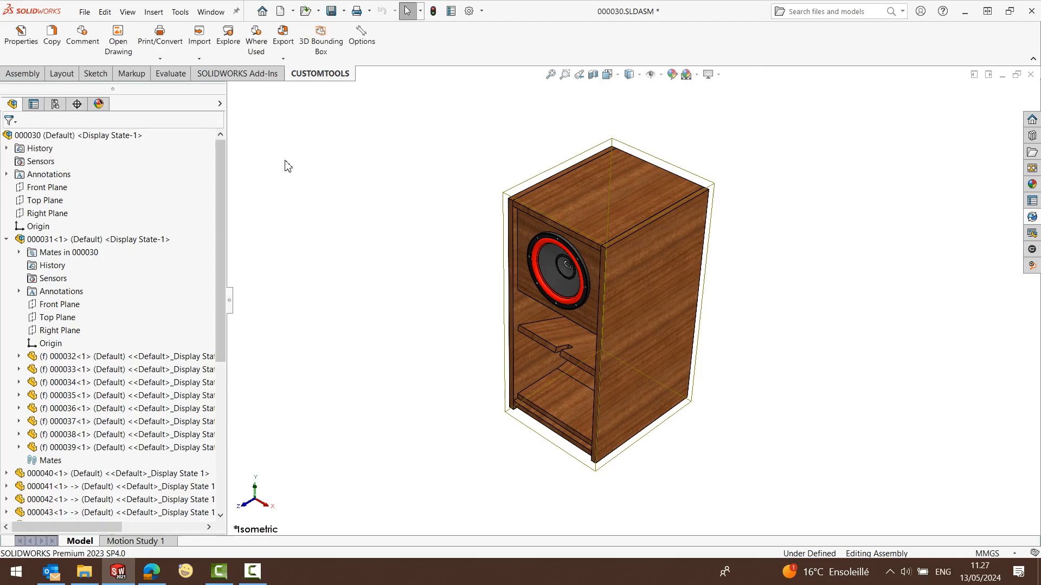
- Start the Excel report export for the Woofer assembly, saving the file first
click(291, 61)
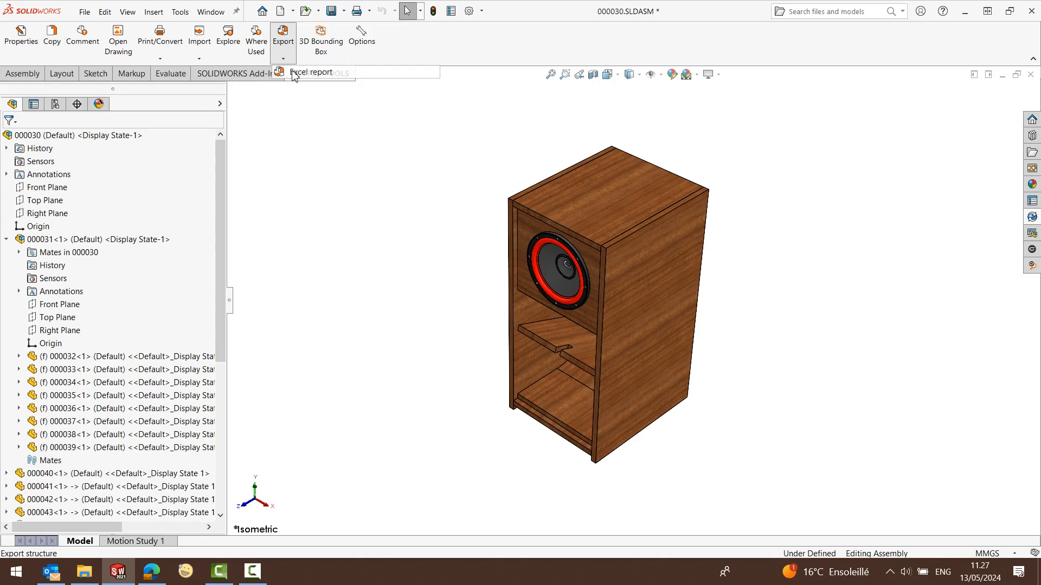
click(293, 74)
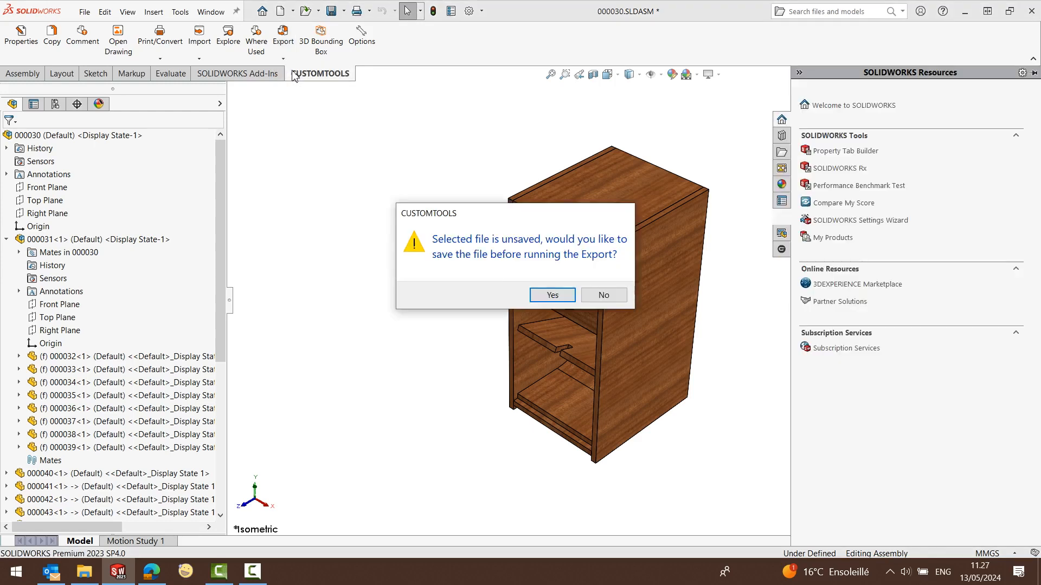
click(541, 294)
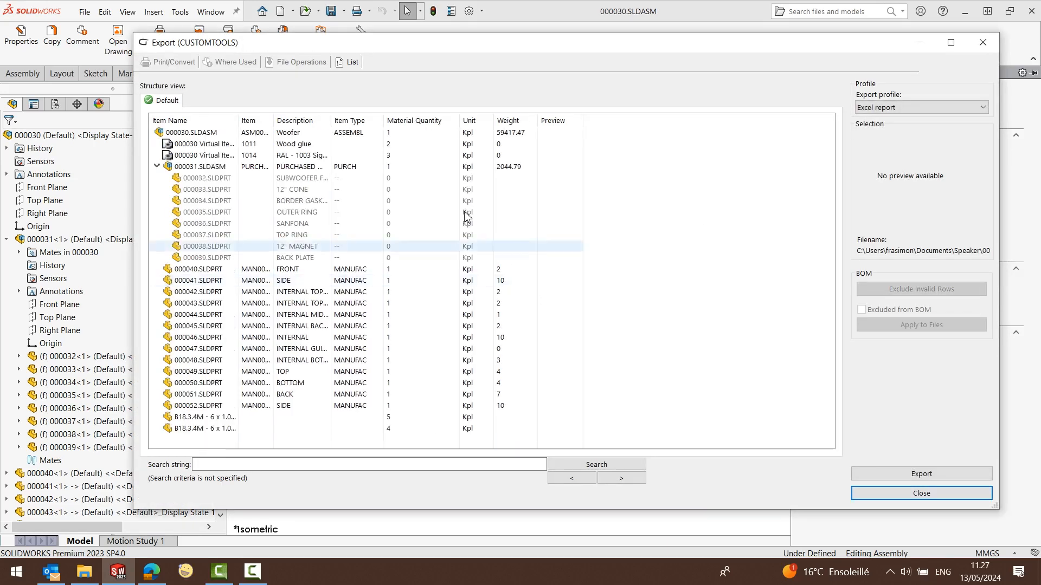
- Check the Wood glue and RAL - 1003 Signal Yellow rows, export the structure to Excel, and close the report and export window
click(204, 145)
click(209, 135)
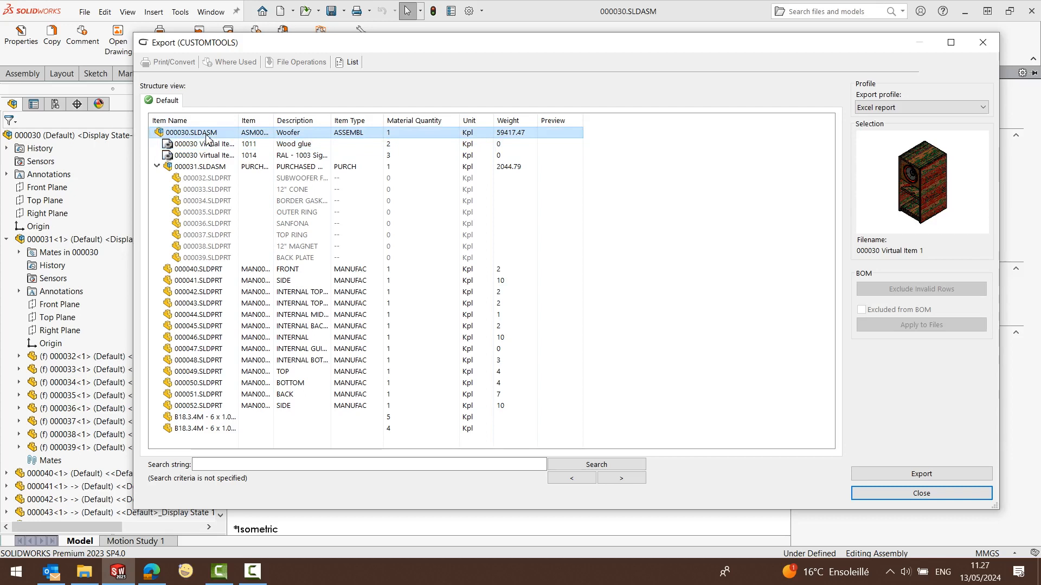
click(209, 144)
click(209, 155)
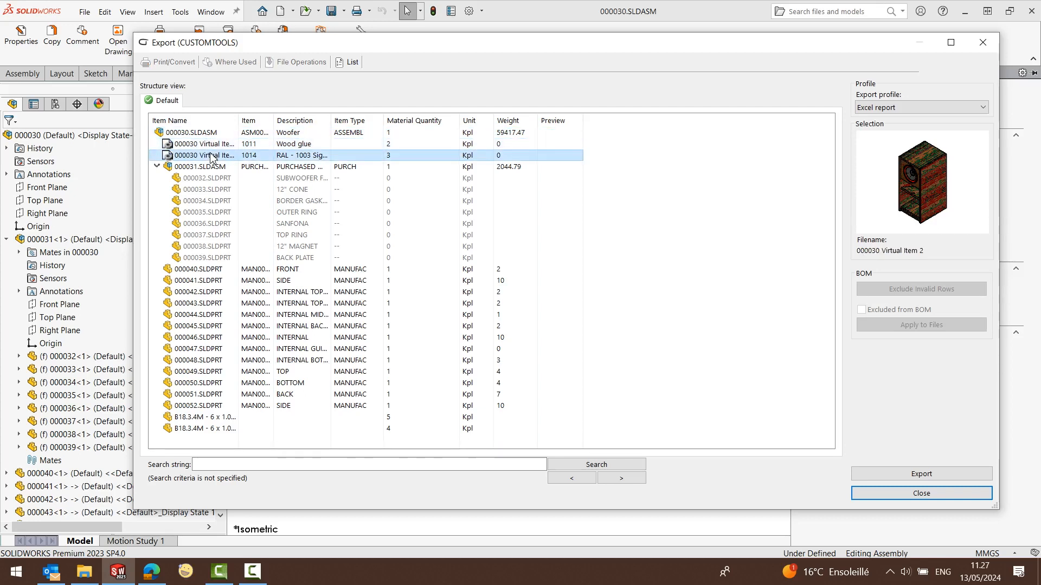
click(875, 476)
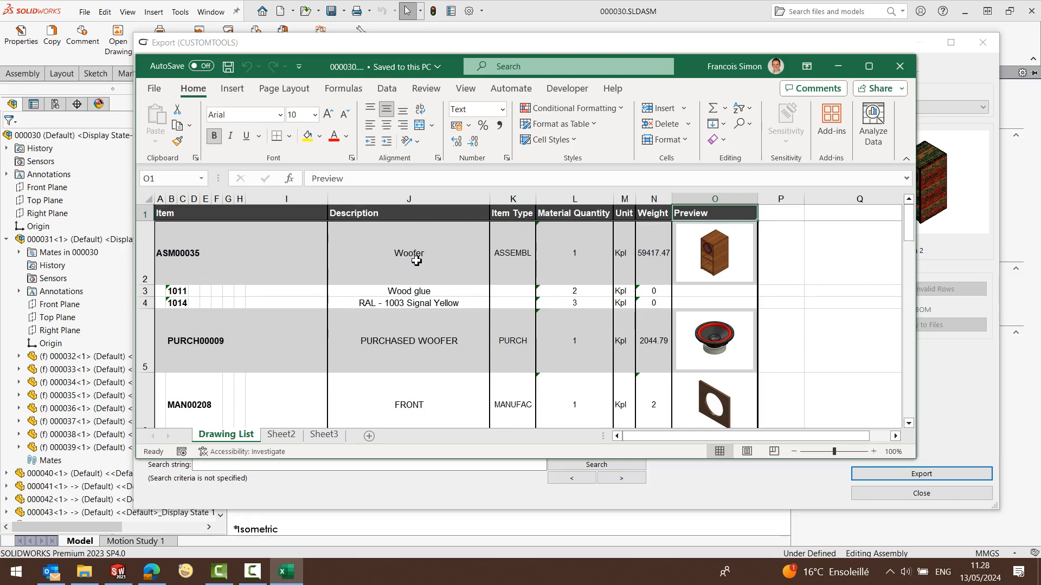
click(900, 69)
click(982, 42)
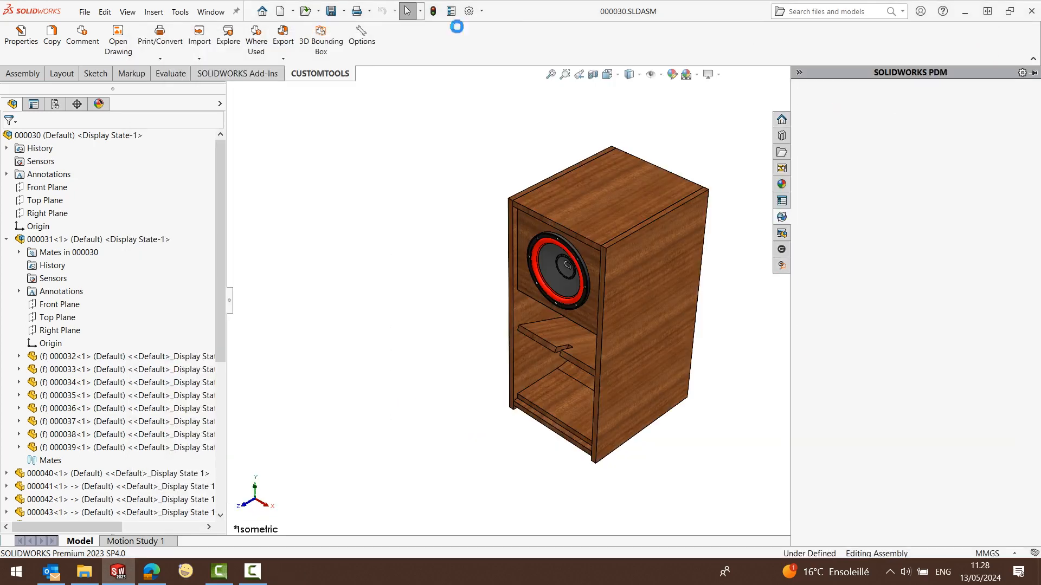
- Examine the CustomScope1 properties of the Virtual Item scope in the CUSTOMTOOLS profile options
click(359, 42)
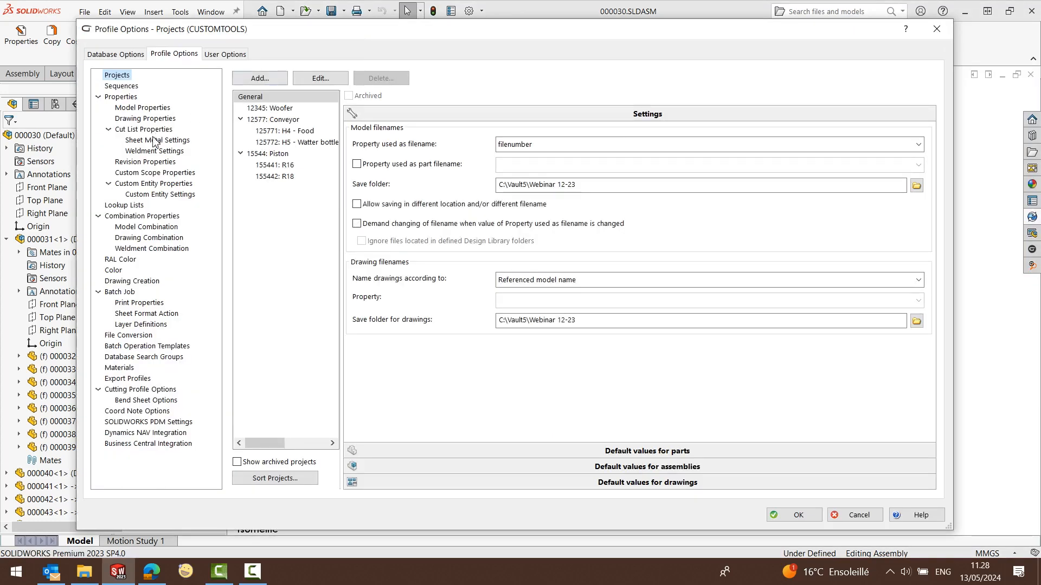
click(142, 173)
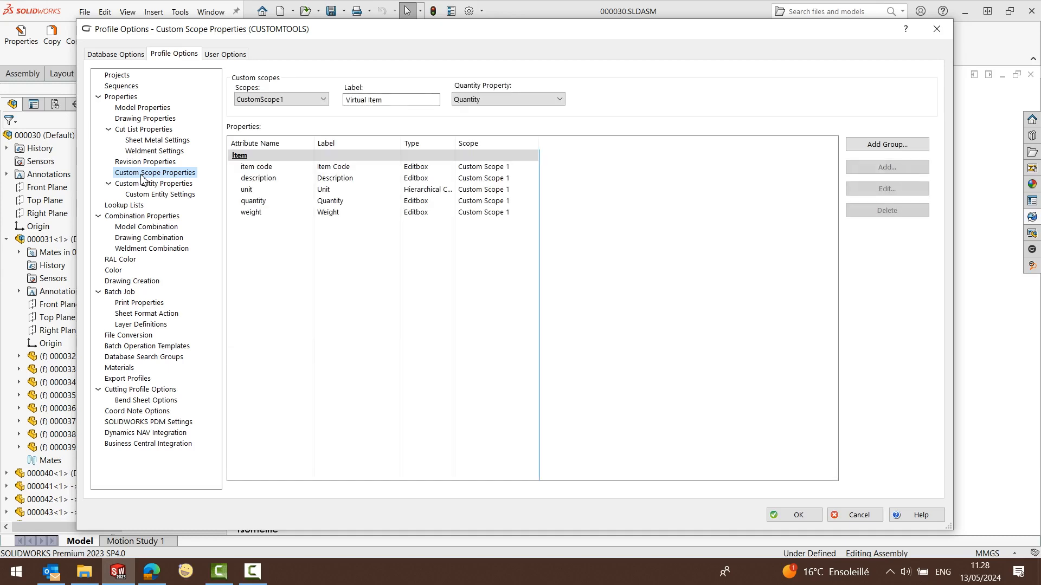
click(266, 102)
click(266, 105)
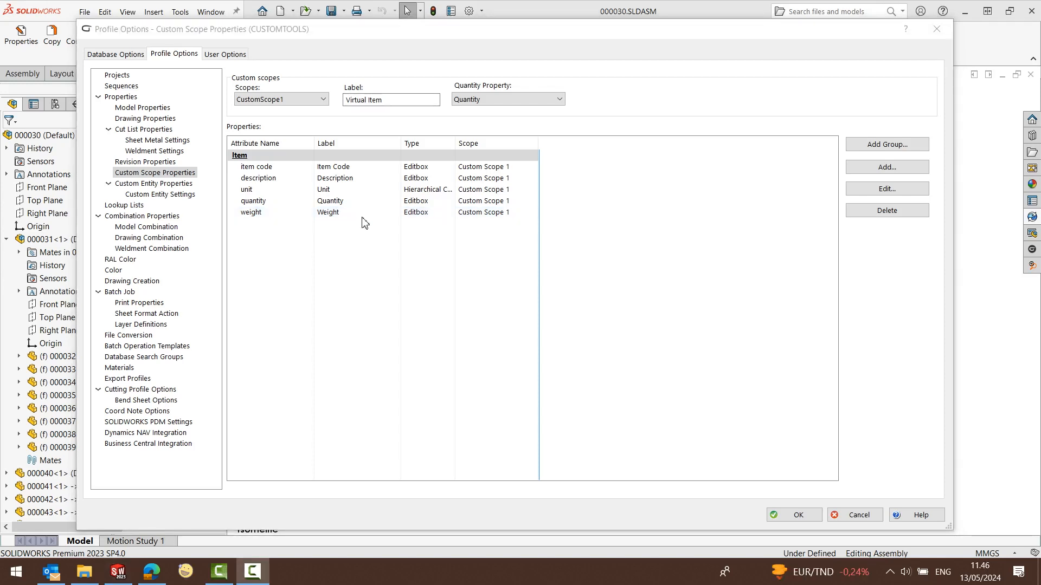
- Examine the virtual items model property's basic information, button function and source scope, then leave its wizard
click(152, 109)
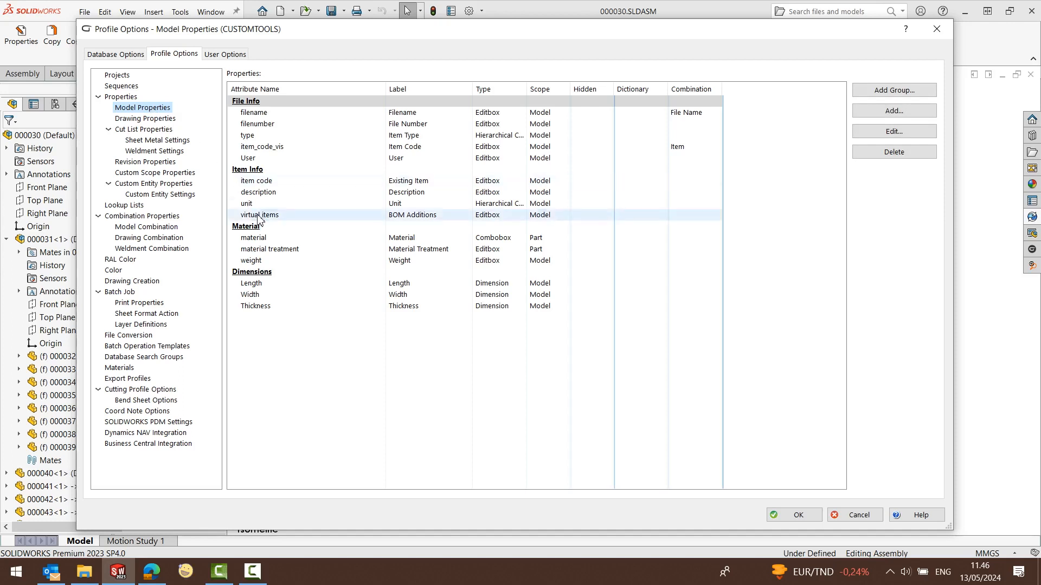
click(259, 216)
double_click(259, 217)
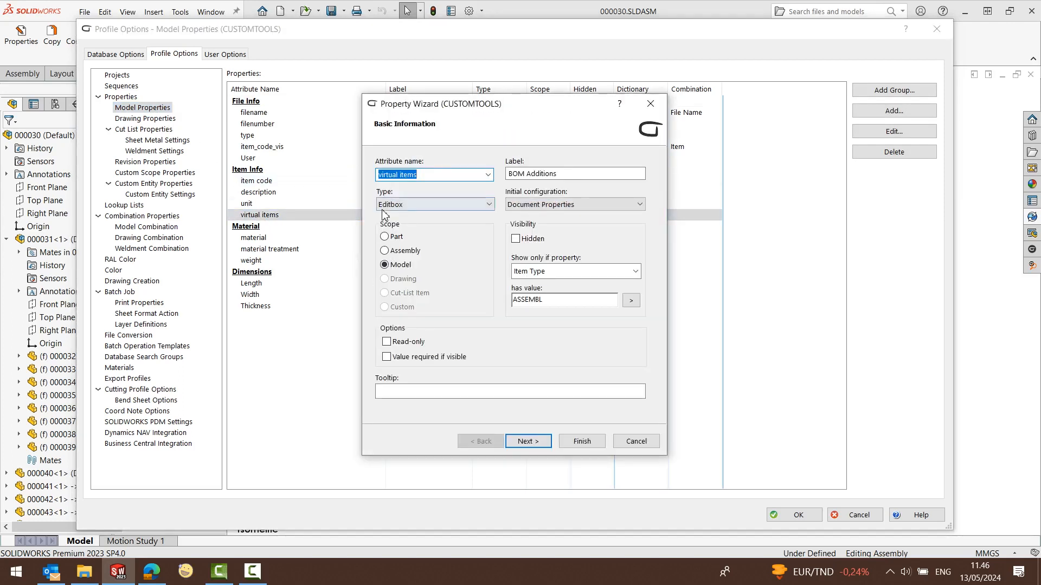
click(544, 442)
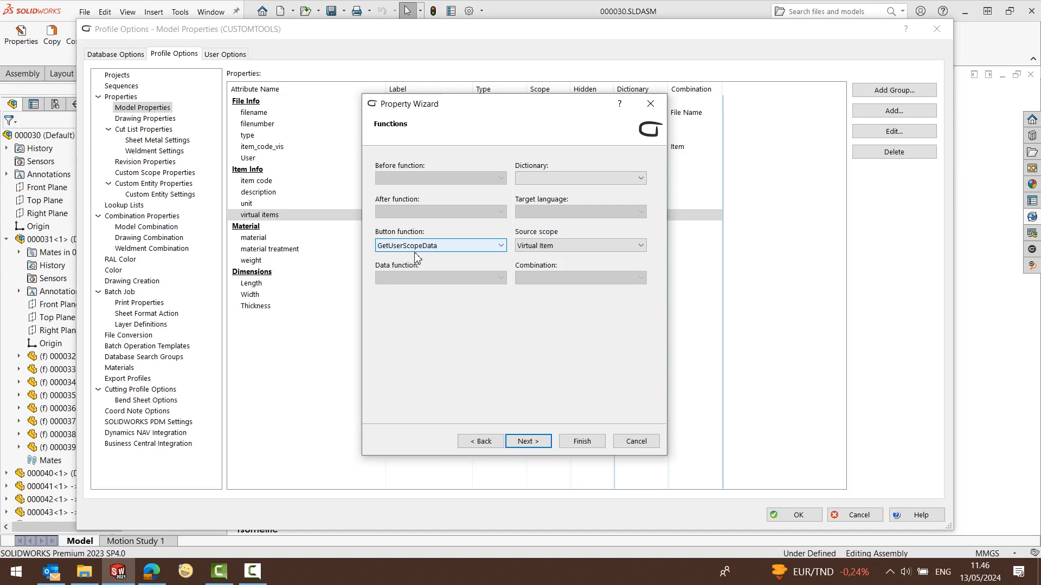
click(549, 251)
click(549, 251)
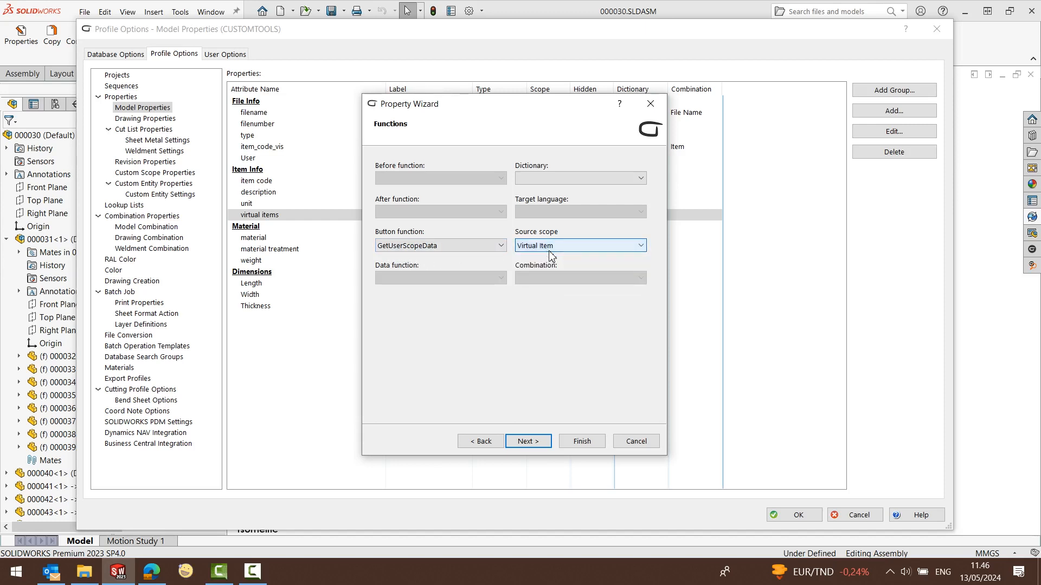
click(583, 443)
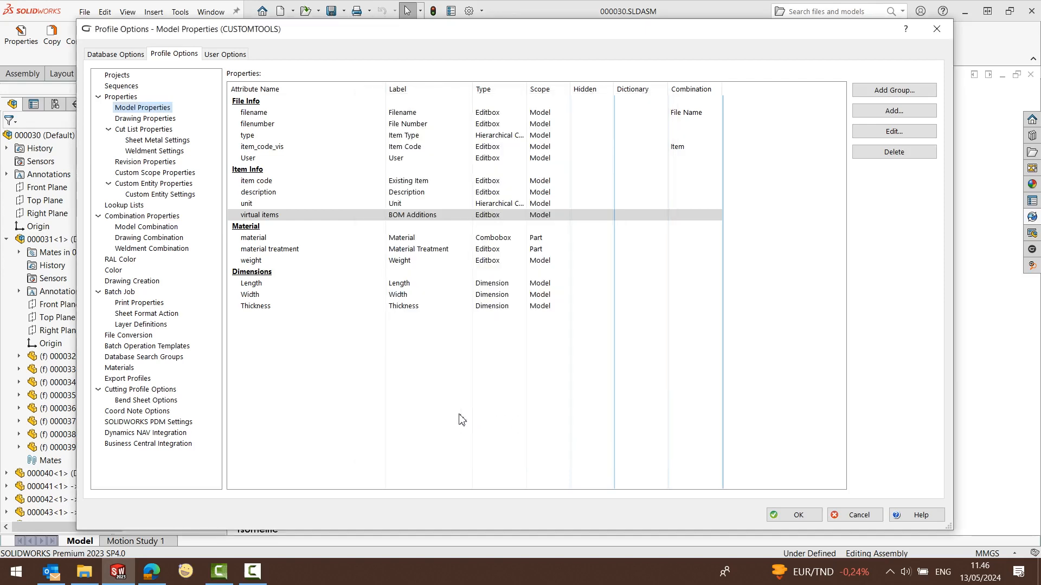
- Examine which custom property scopes the Excel report export profile includes, leaving the profile without changes
click(135, 380)
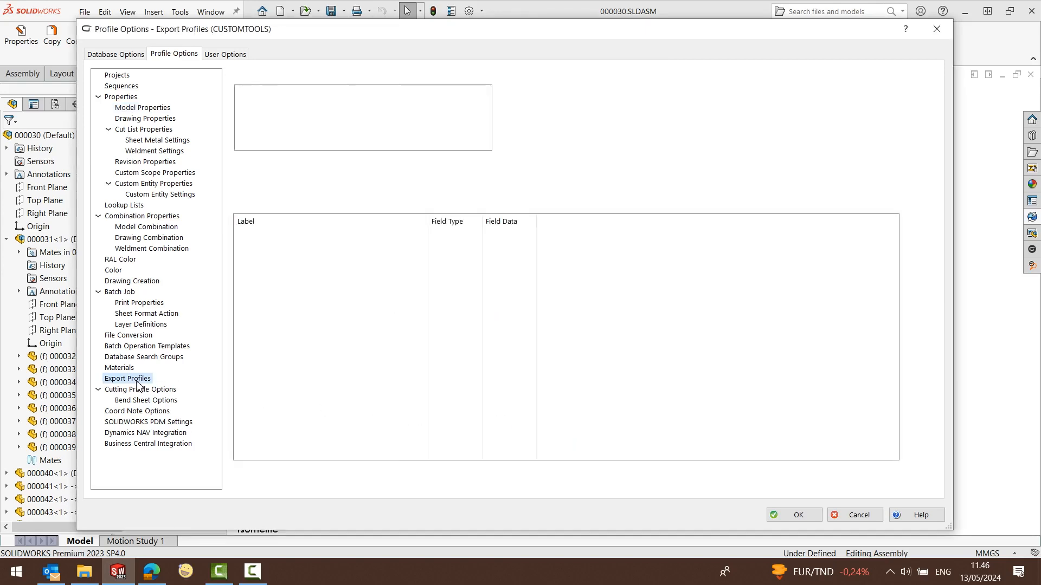
click(258, 117)
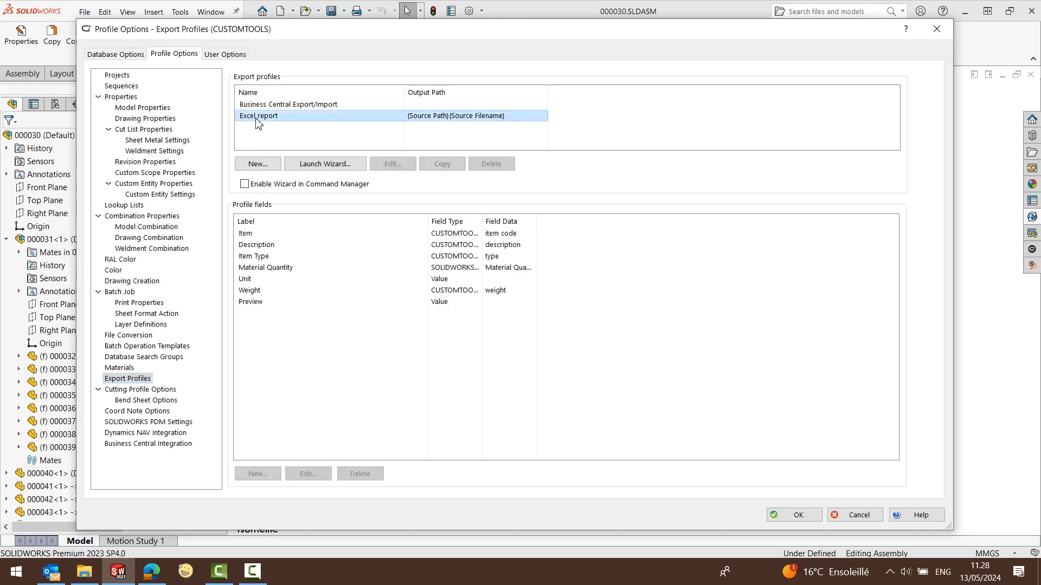
click(403, 168)
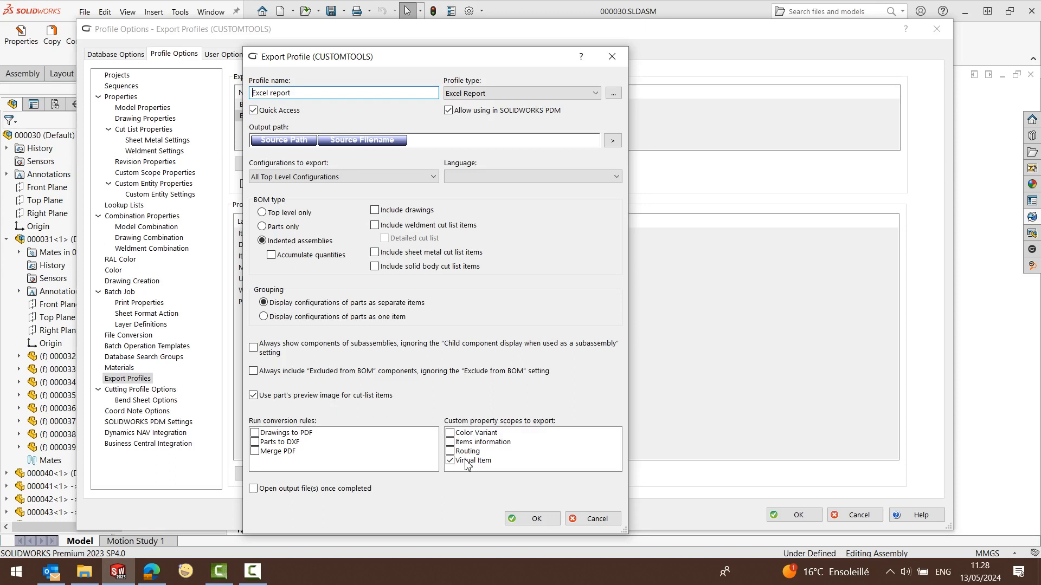
click(596, 518)
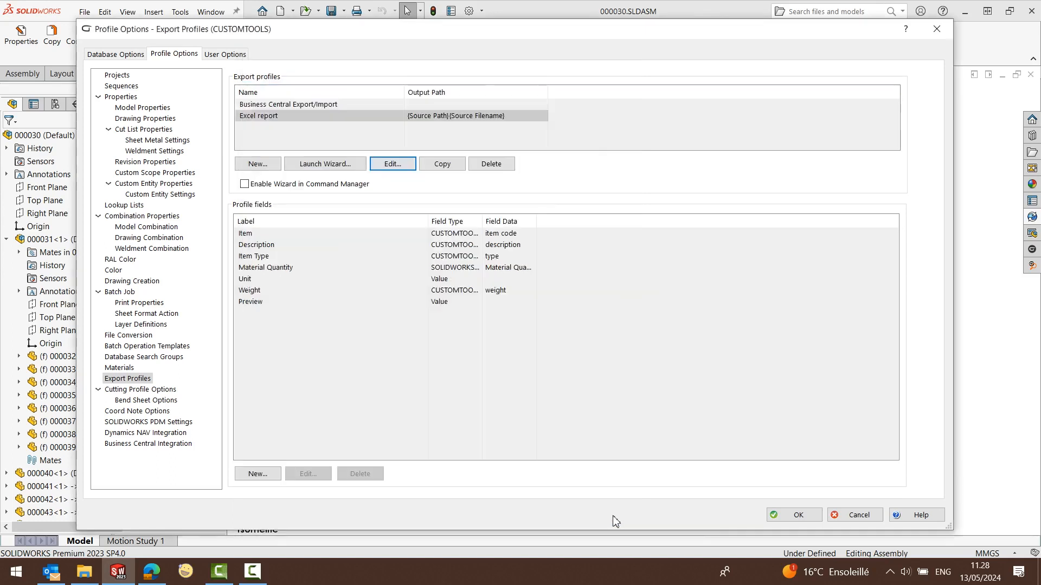
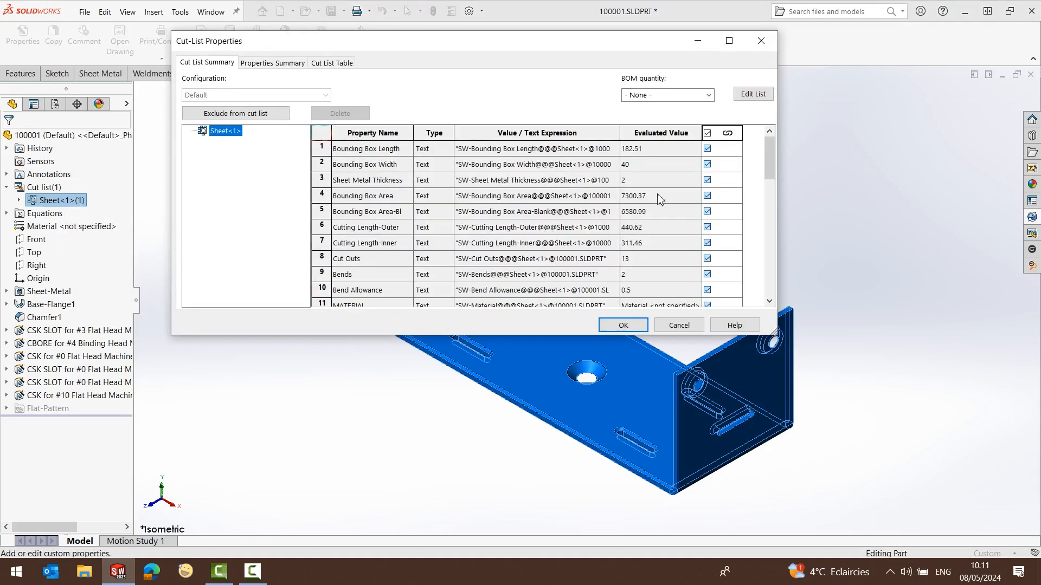
- Look up the Has bends property among the sheet metal part's cut-list properties and close the list without changes
drag(760, 155, 758, 223)
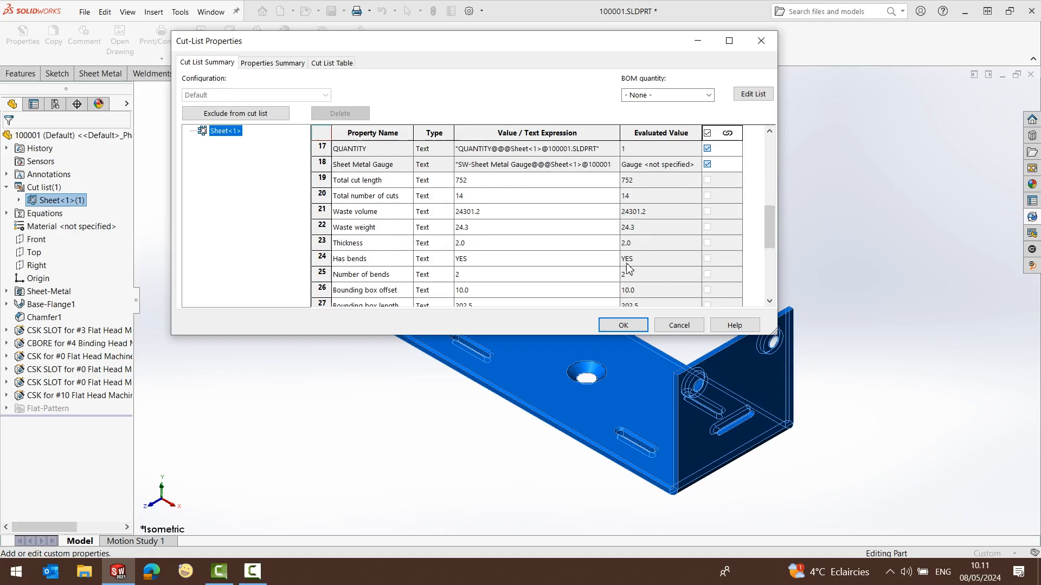
click(374, 259)
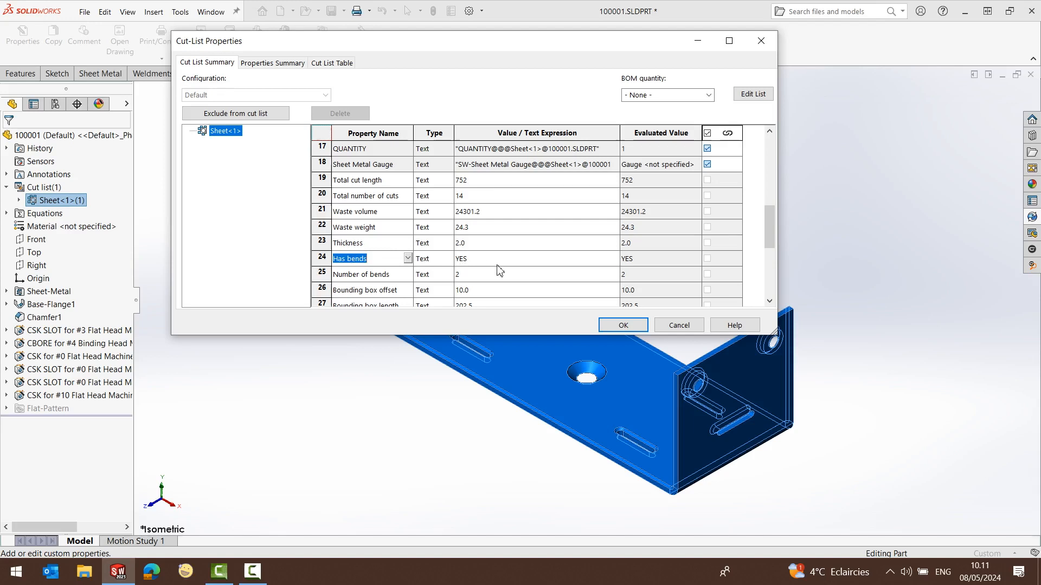
click(679, 325)
click(271, 135)
- Add a cut list property in the profile options with attribute name and label Has bends, copied as a model property
click(352, 43)
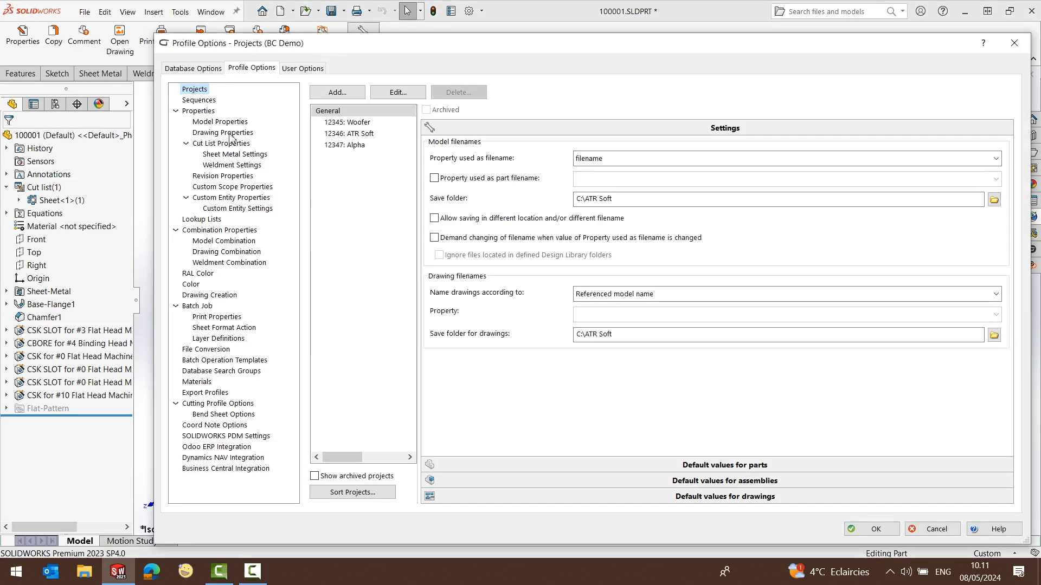
click(223, 144)
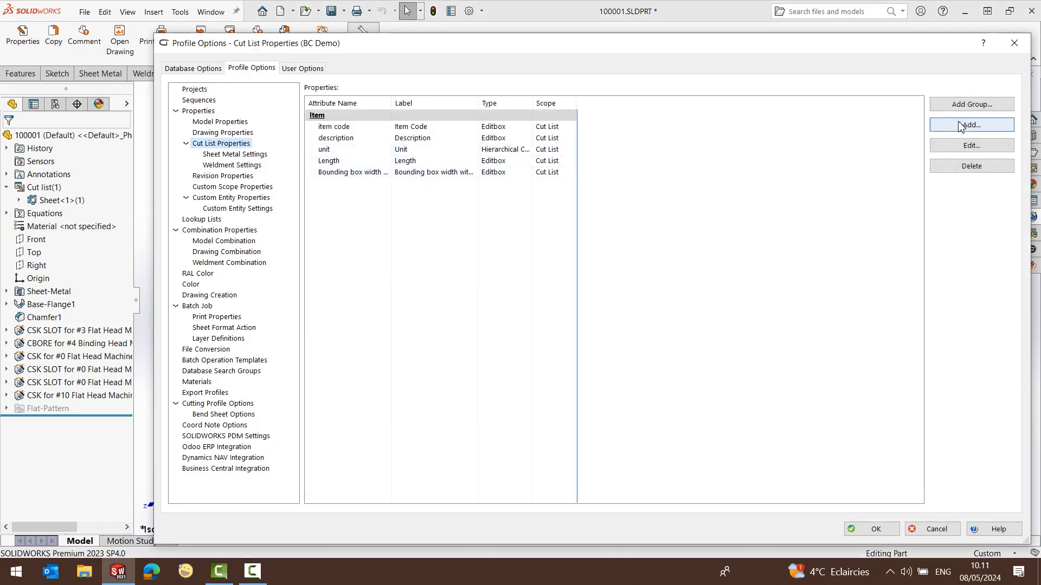
click(960, 126)
text(Has bends)
click(612, 187)
text(Has bends)
click(604, 456)
click(604, 456)
click(603, 456)
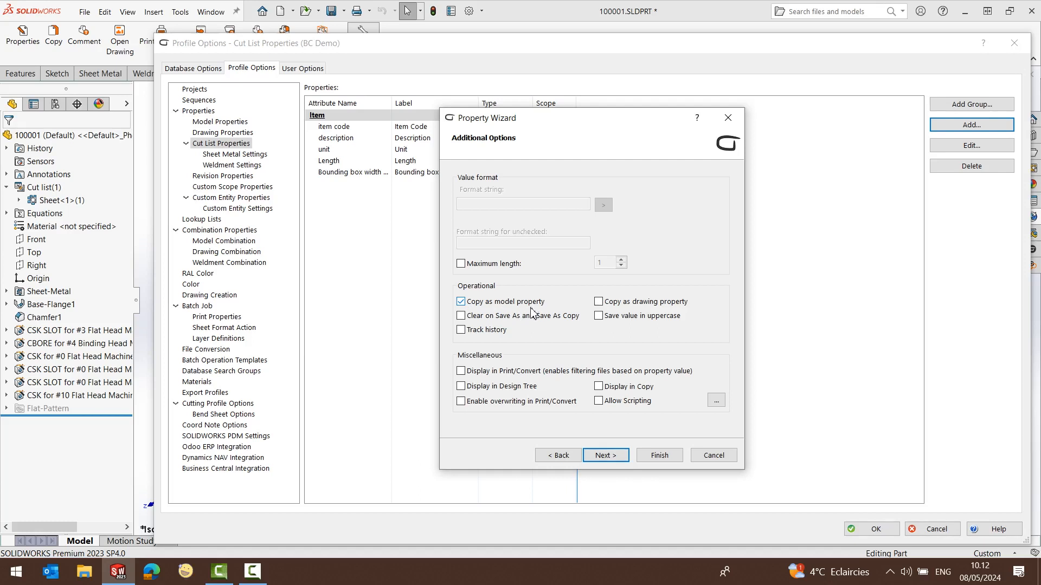
click(657, 455)
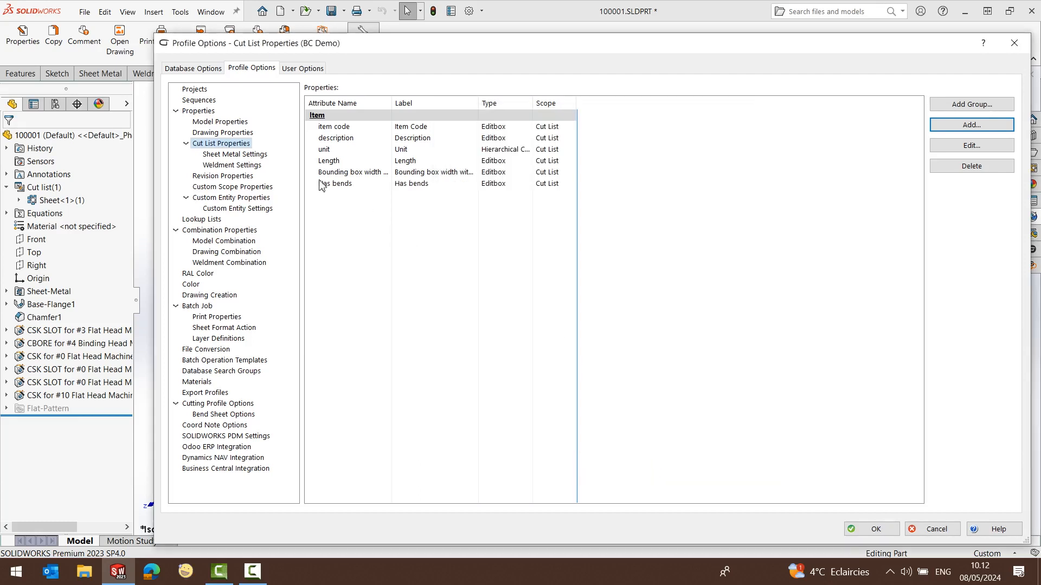
- Add a model property with attribute name and label Has bends, displayed in Print/Convert
click(243, 122)
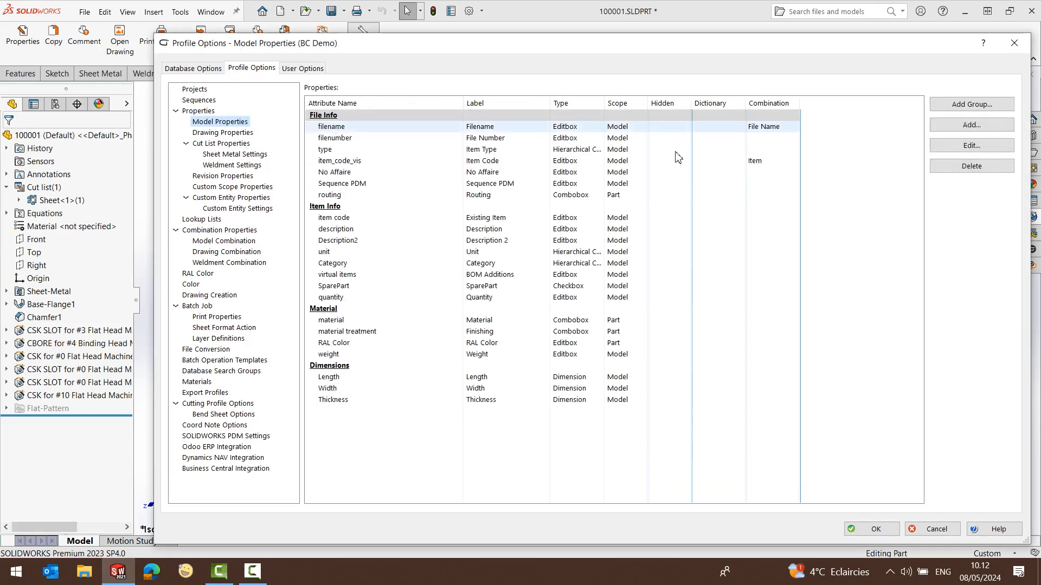
click(972, 126)
text(Has bends)
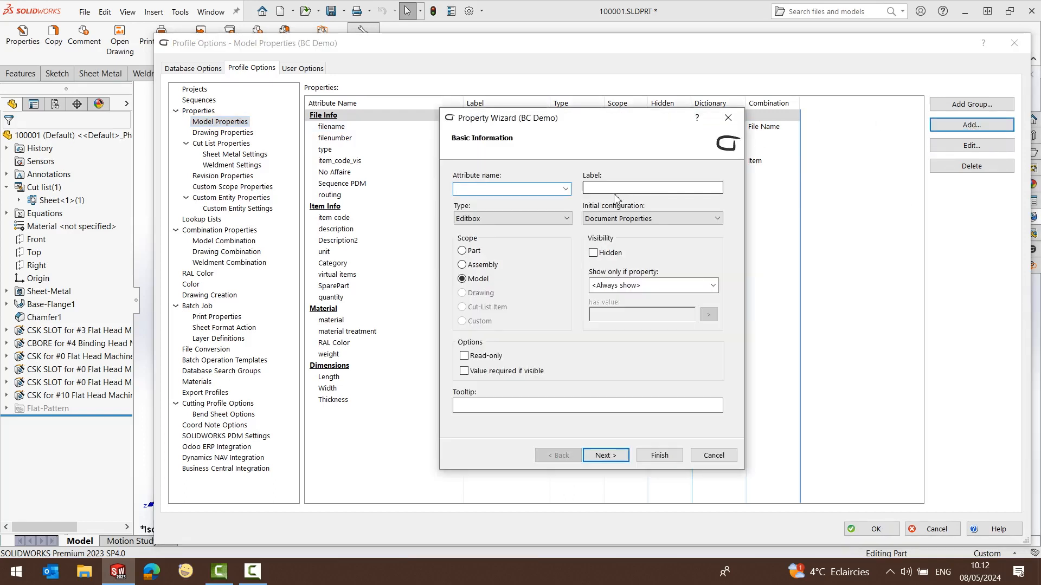
click(617, 190)
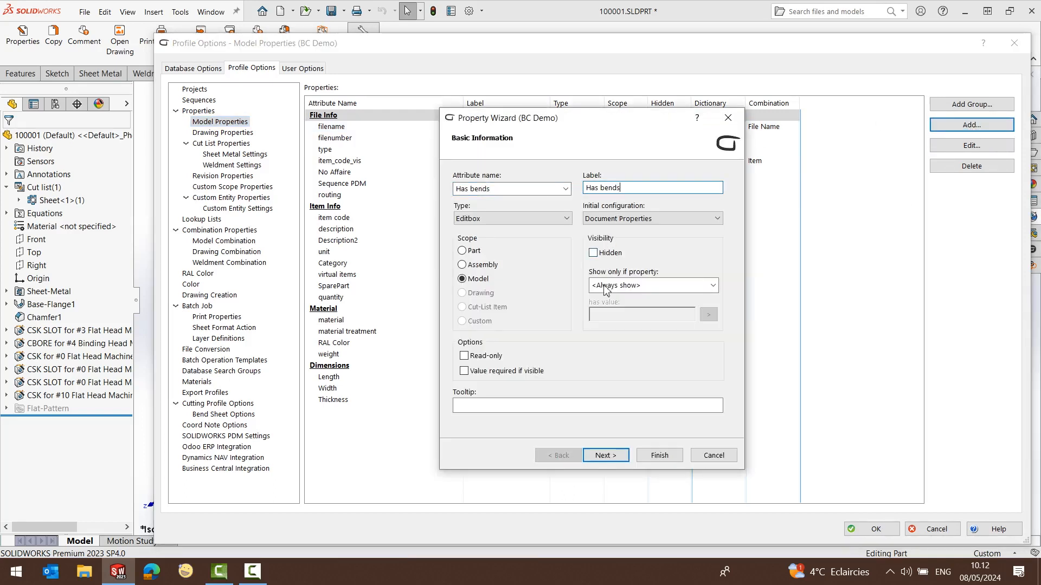
click(618, 457)
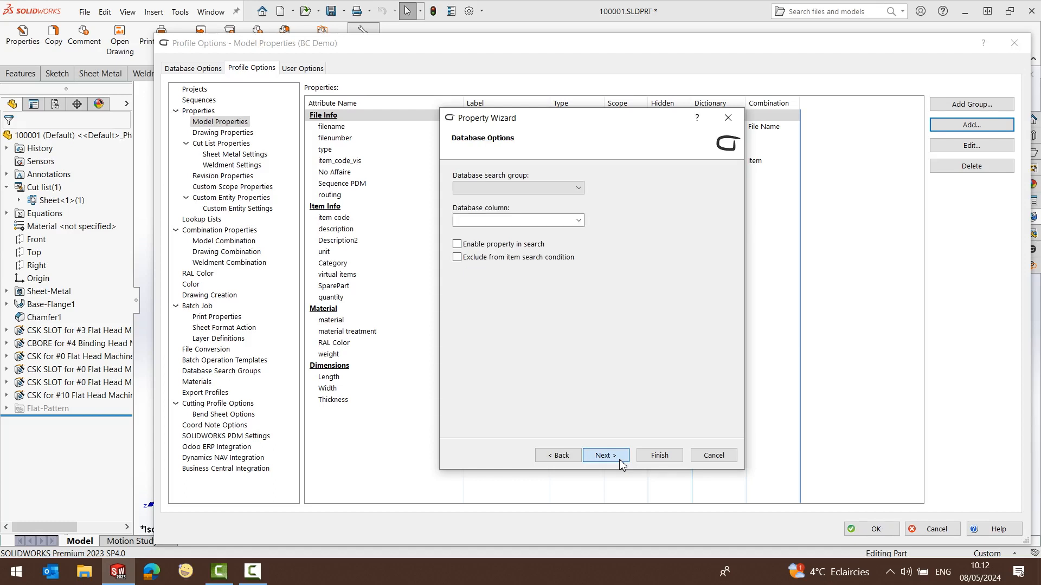
click(620, 460)
click(461, 372)
click(657, 456)
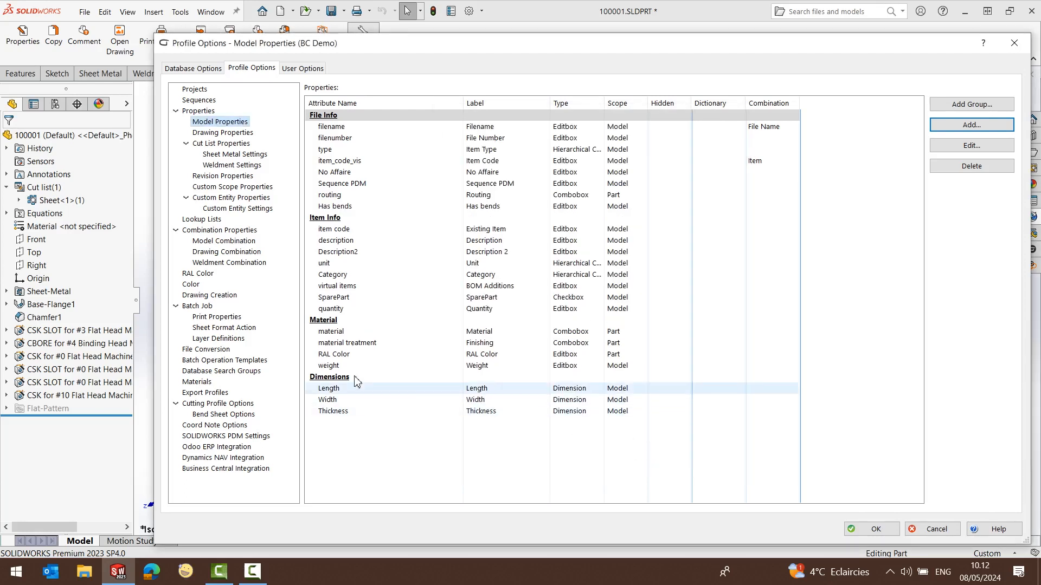
- Define a DXF for Bending file conversion filter that selects documents if the referenced model's property Has bends is YES, and save the profile options
click(206, 349)
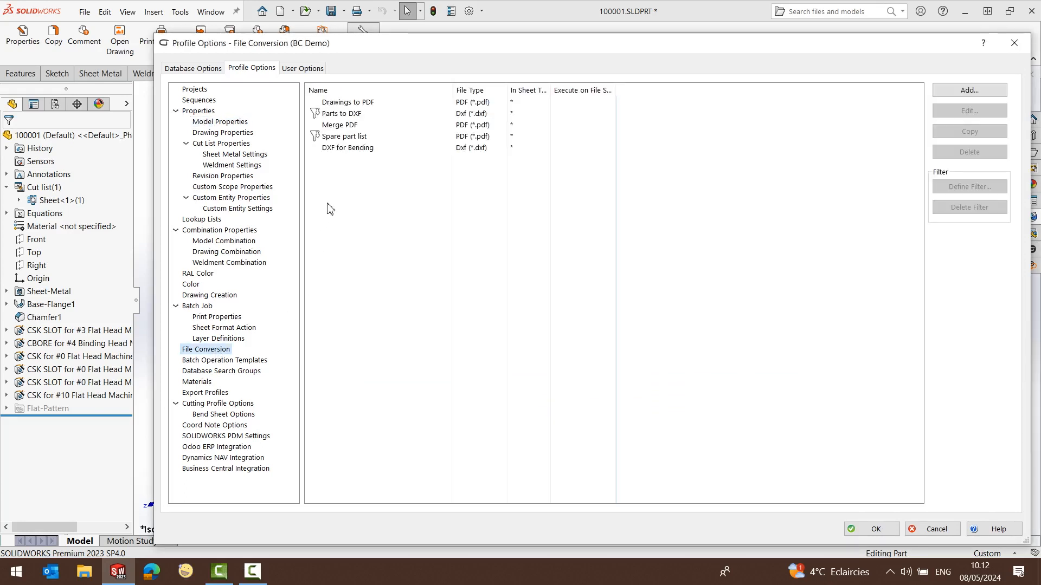
click(355, 151)
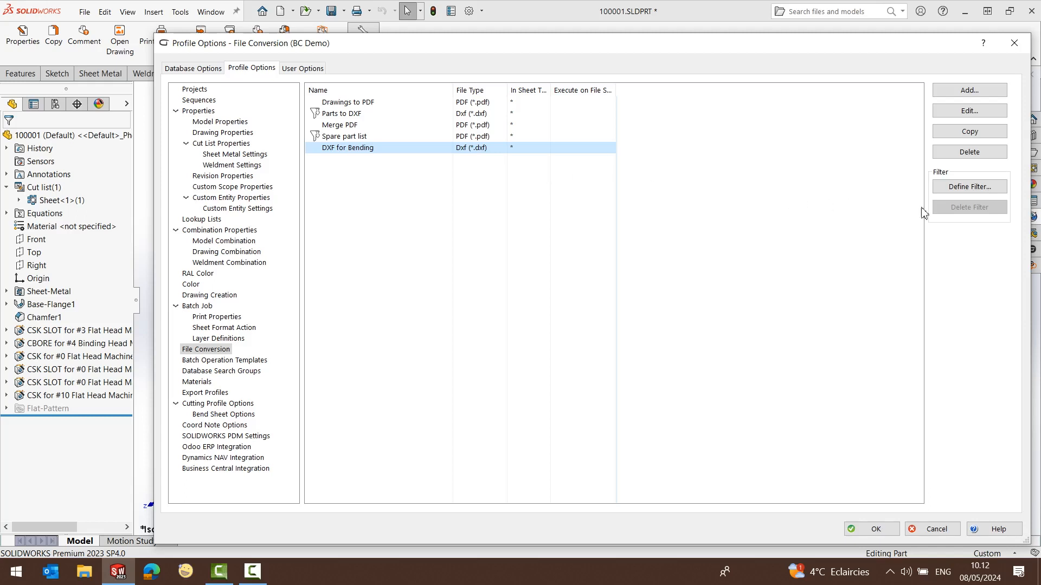
click(1000, 186)
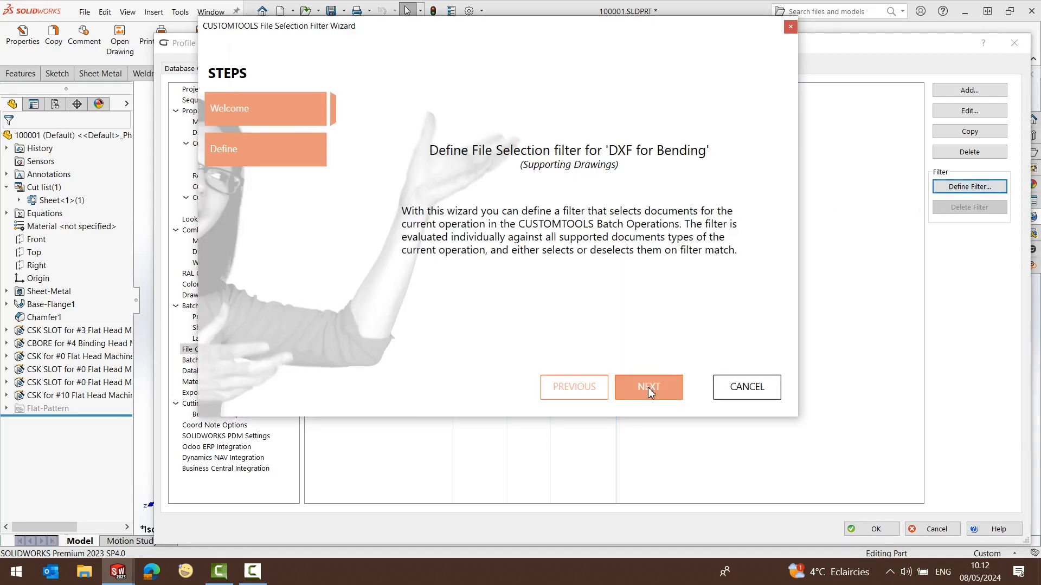
click(650, 392)
click(428, 243)
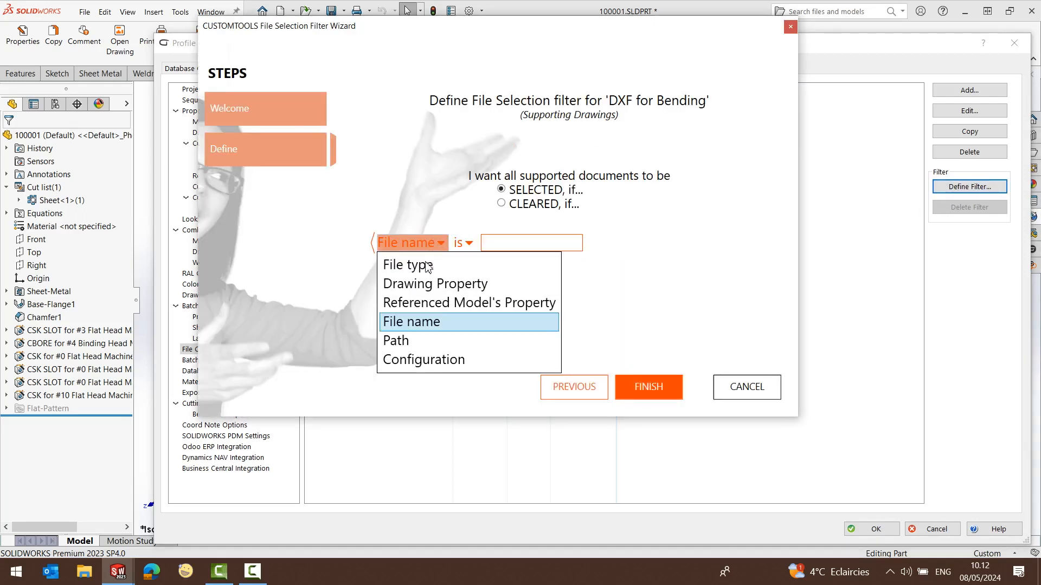
click(413, 305)
click(584, 243)
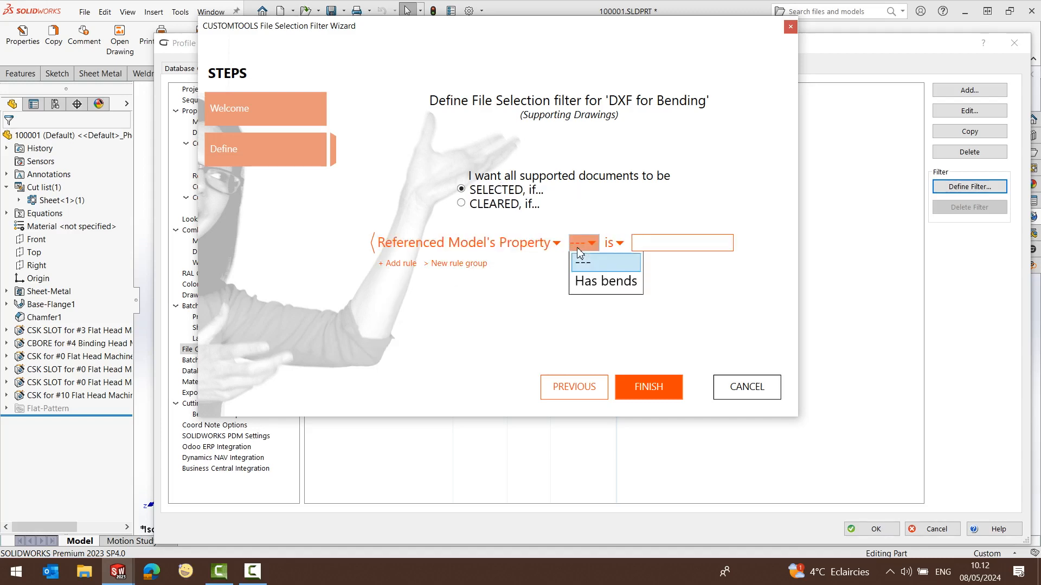
click(584, 291)
click(706, 239)
text(YES)
click(652, 388)
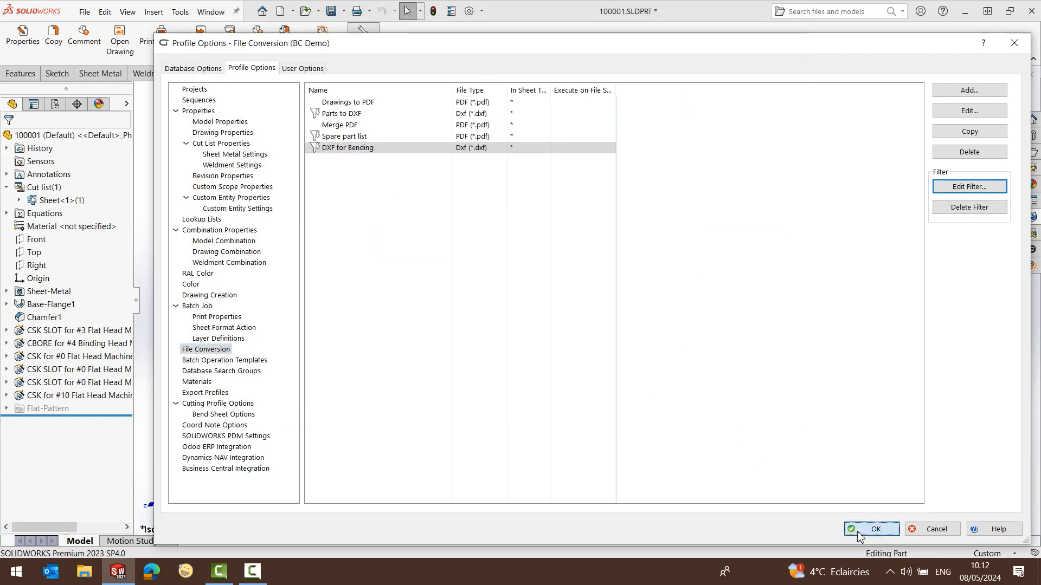
click(874, 529)
- Check the Has bends value in the cut-list sheet's properties, accept them and clear the selection
click(48, 201)
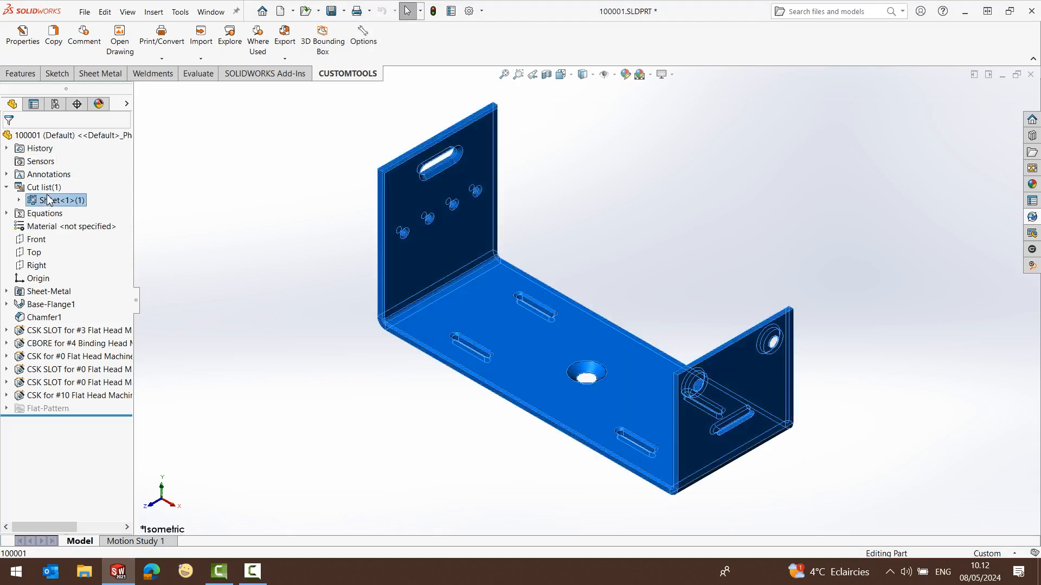
click(30, 46)
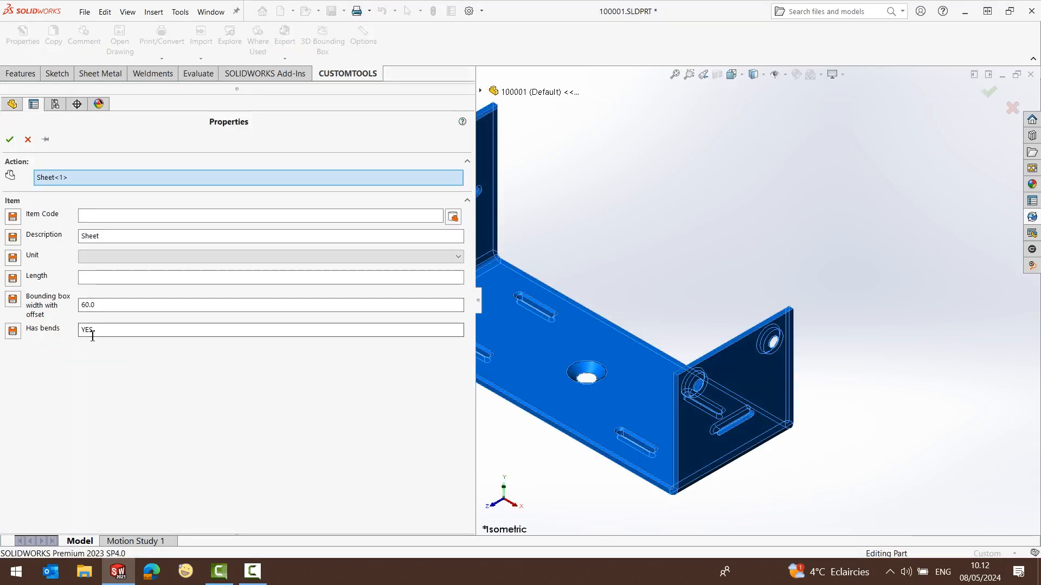
click(10, 140)
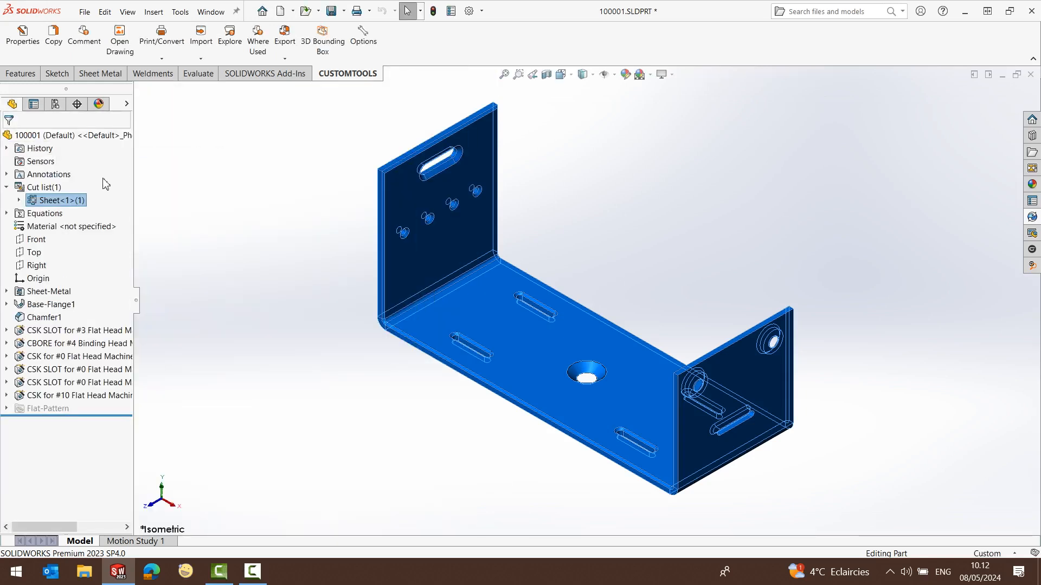
click(157, 193)
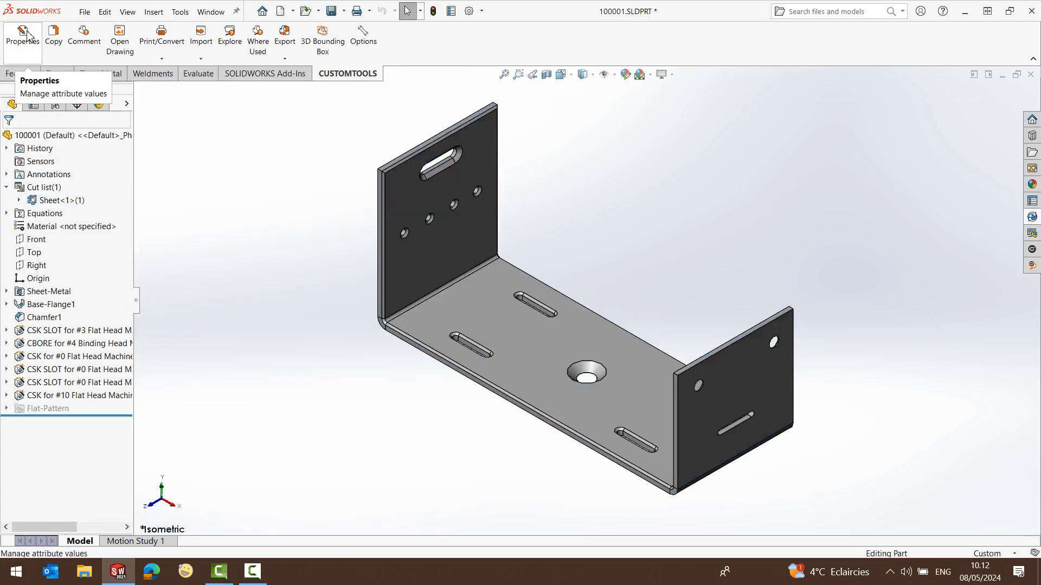
- Save the part and check Has bends among its document properties, closing them without changes
click(331, 11)
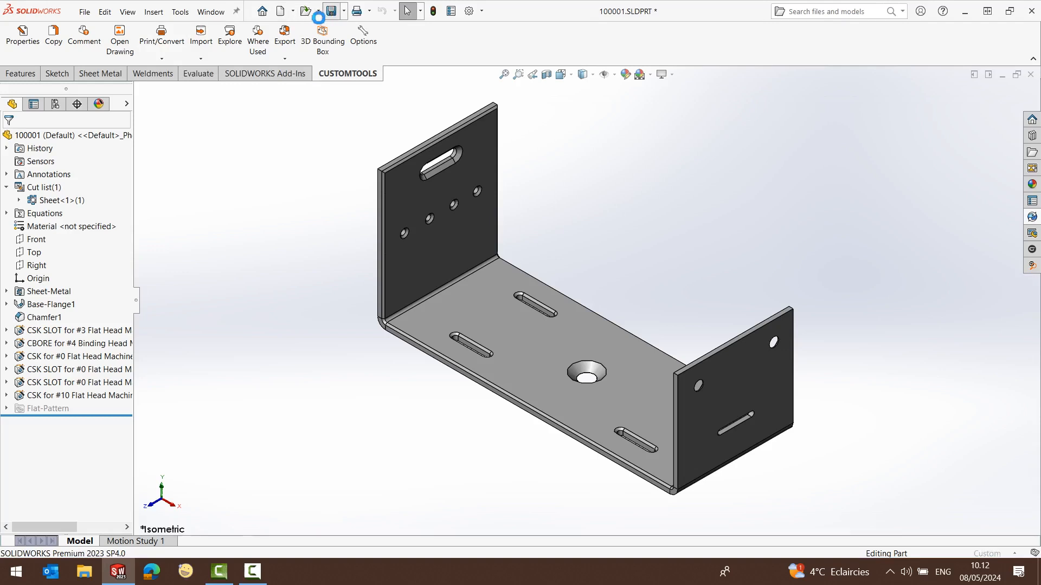
click(32, 44)
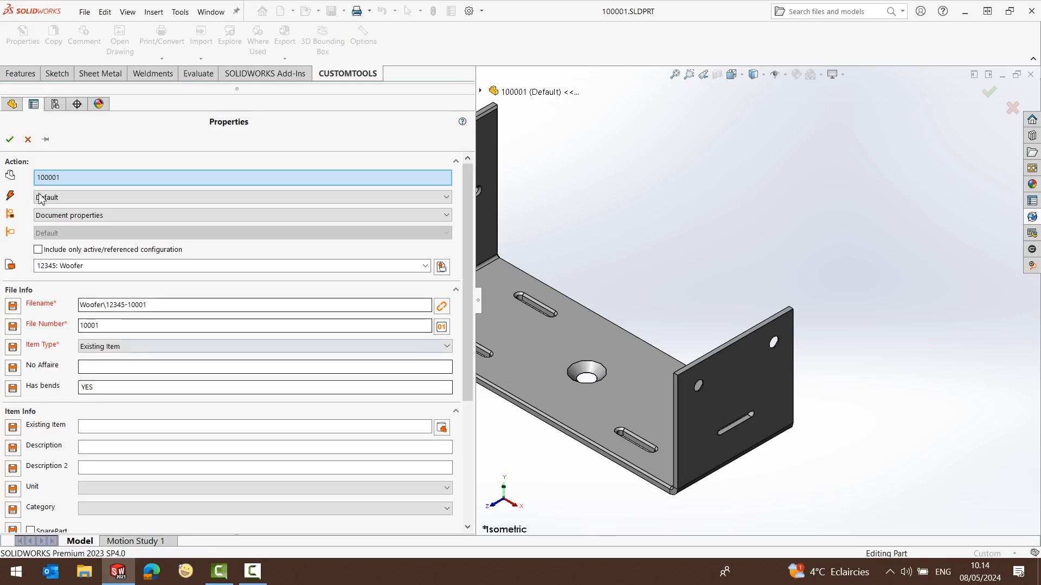
click(27, 140)
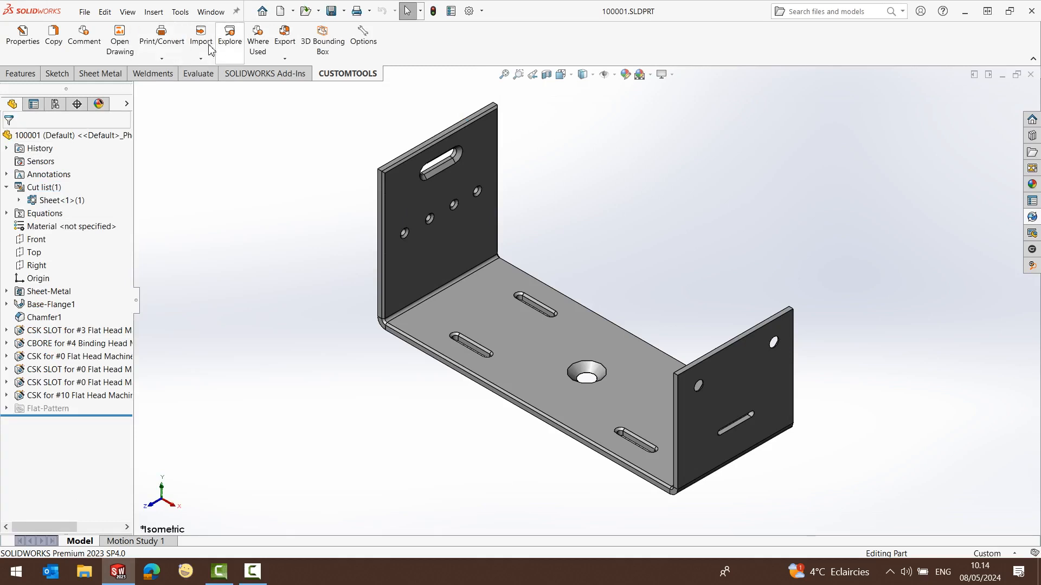
- Examine the part's Has bends value and the batch conversion options in the Print/Convert batch operation
click(162, 33)
click(168, 72)
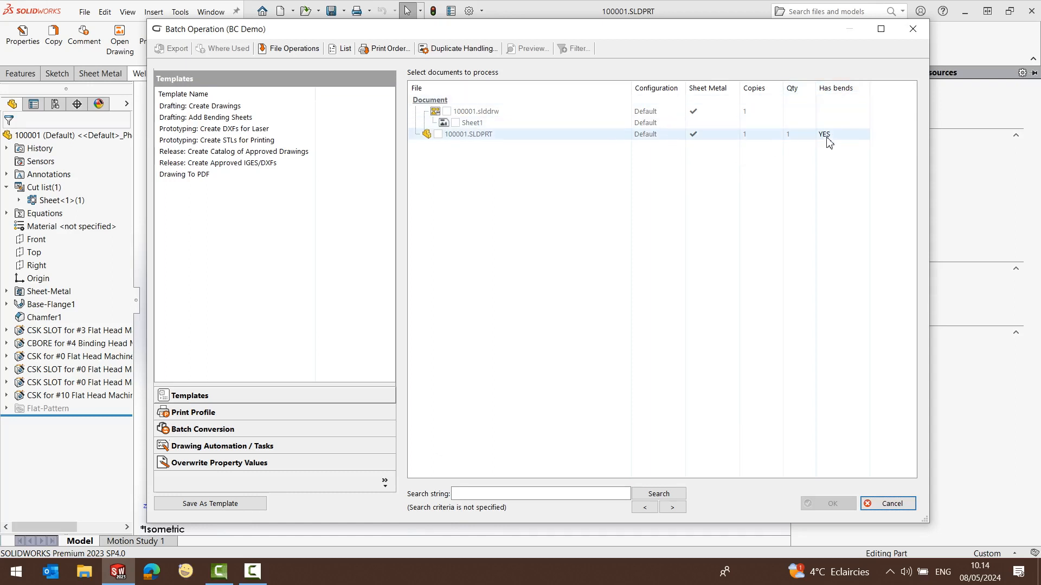
click(233, 429)
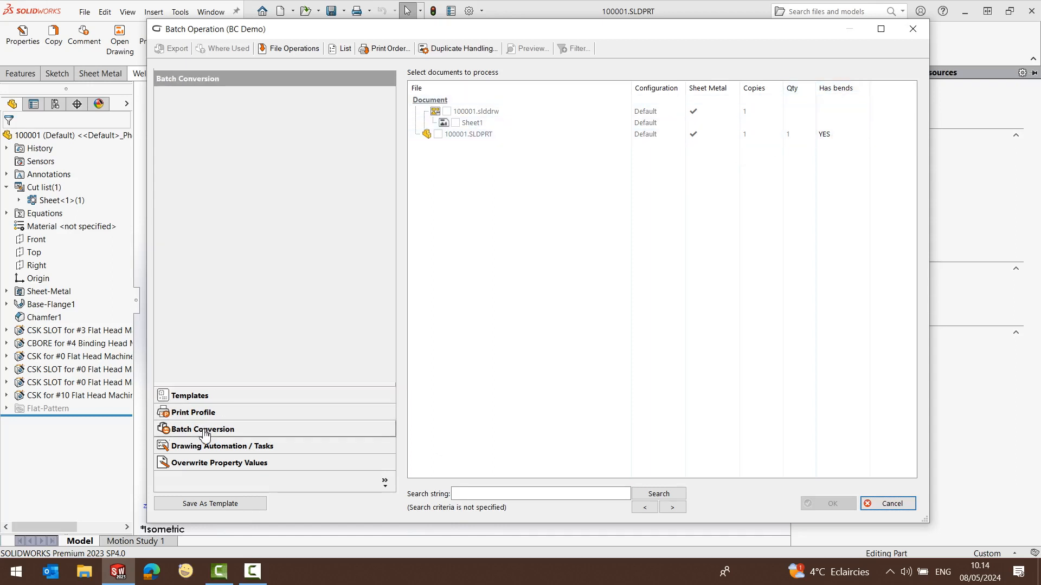
click(176, 151)
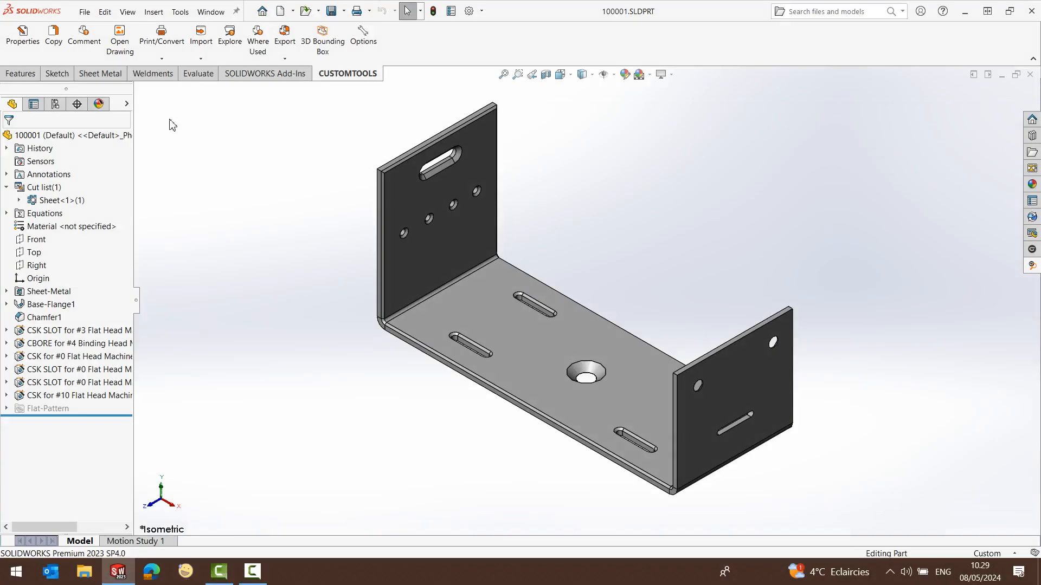
- View the projects selectable in the part's properties, expanding General, 12346: ATR Soft and 12347: Alpha, and close the properties
click(39, 42)
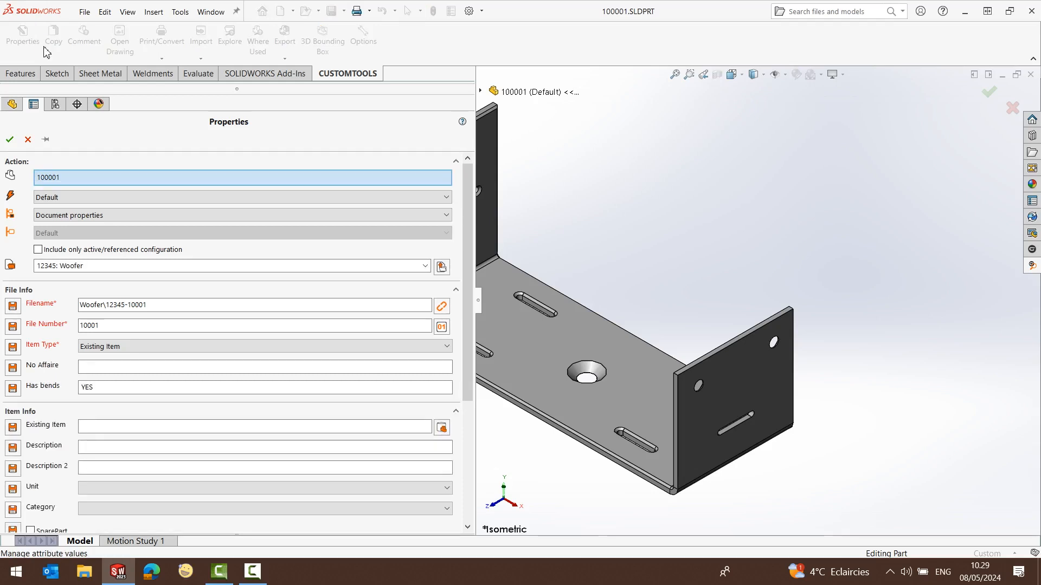
click(416, 259)
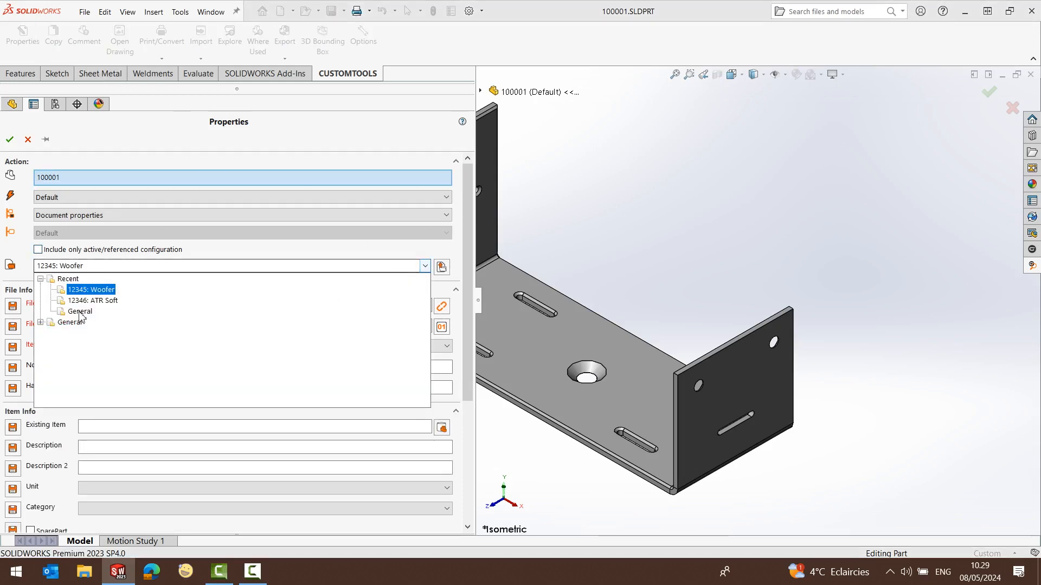
click(41, 323)
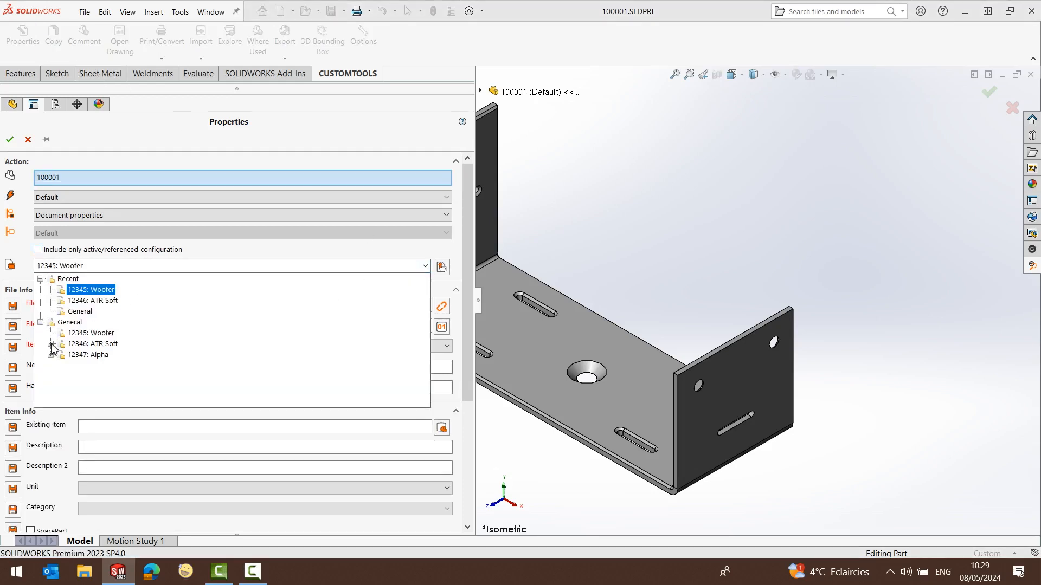
click(51, 344)
click(50, 377)
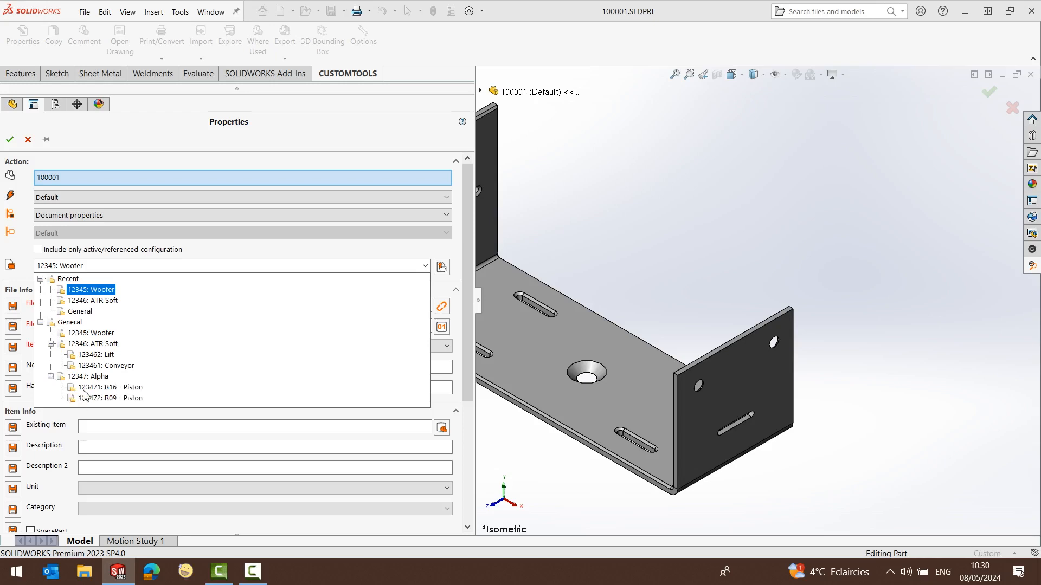
click(10, 139)
click(10, 139)
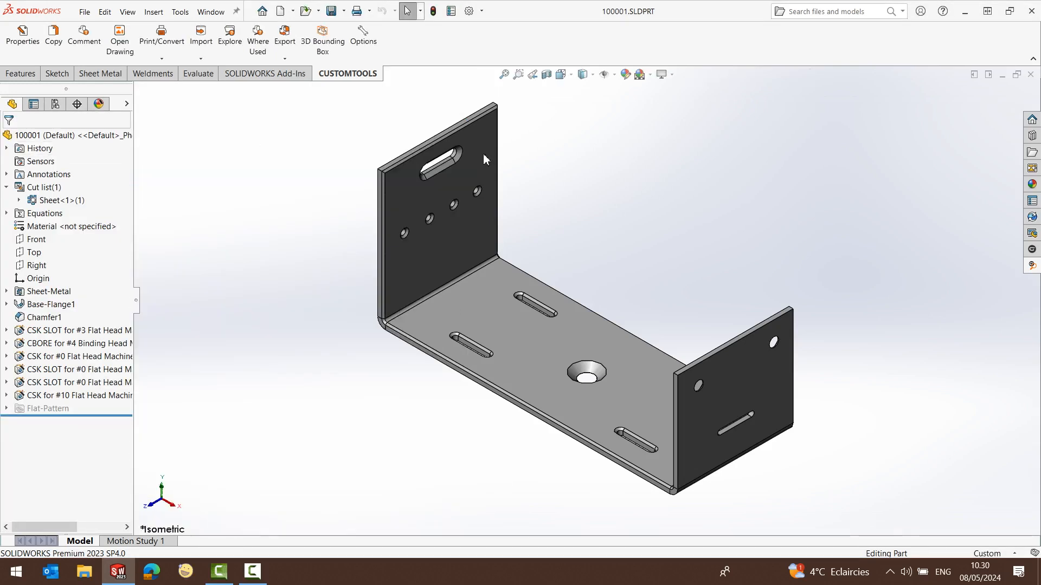
- View the projects available as a filter in the CUSTOMTOOLS search, expanding General, 12346: ATR Soft and 12347: Alpha
click(1031, 266)
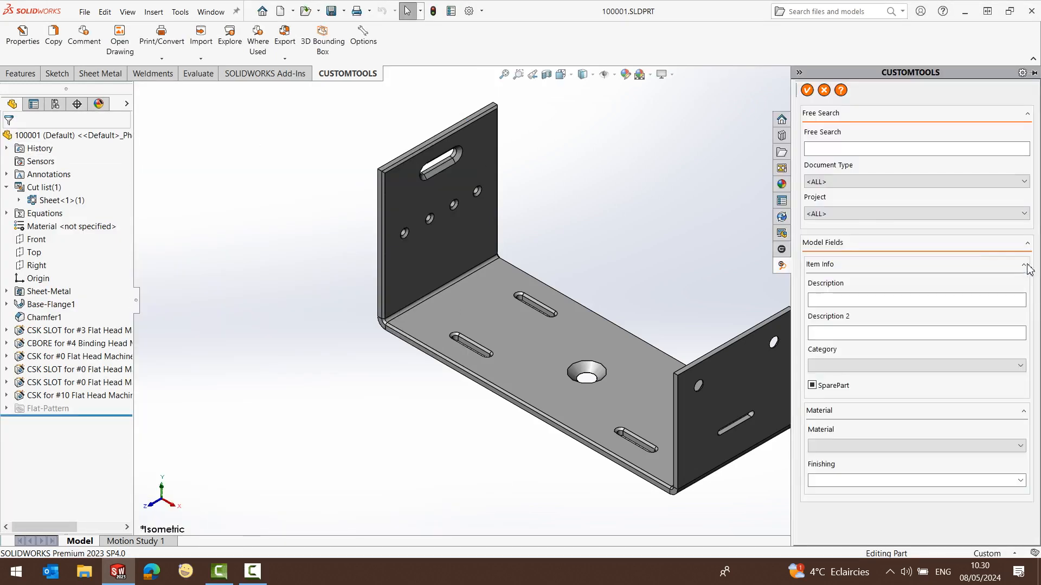
click(825, 214)
click(812, 100)
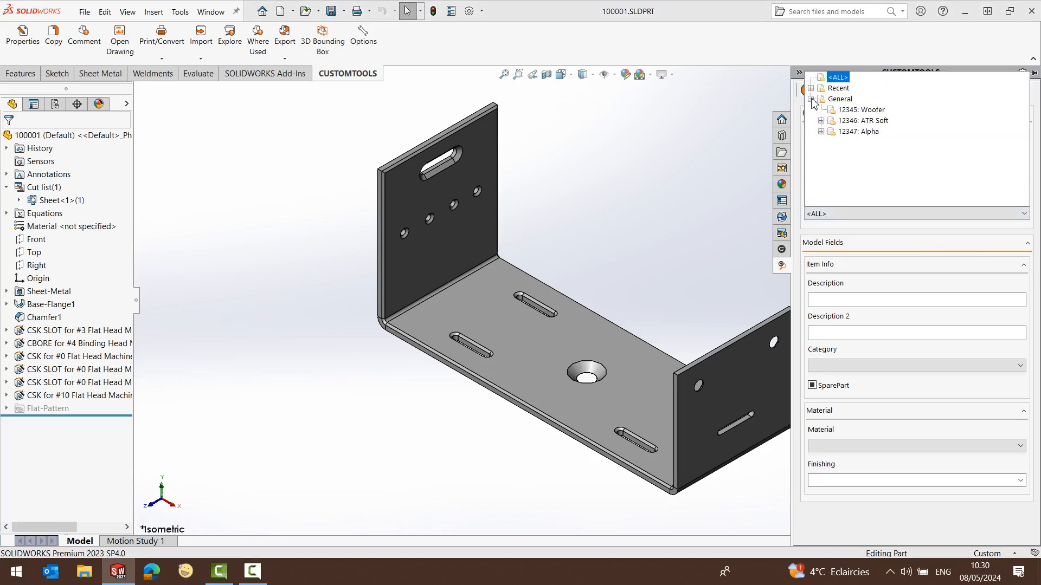
click(821, 120)
click(822, 154)
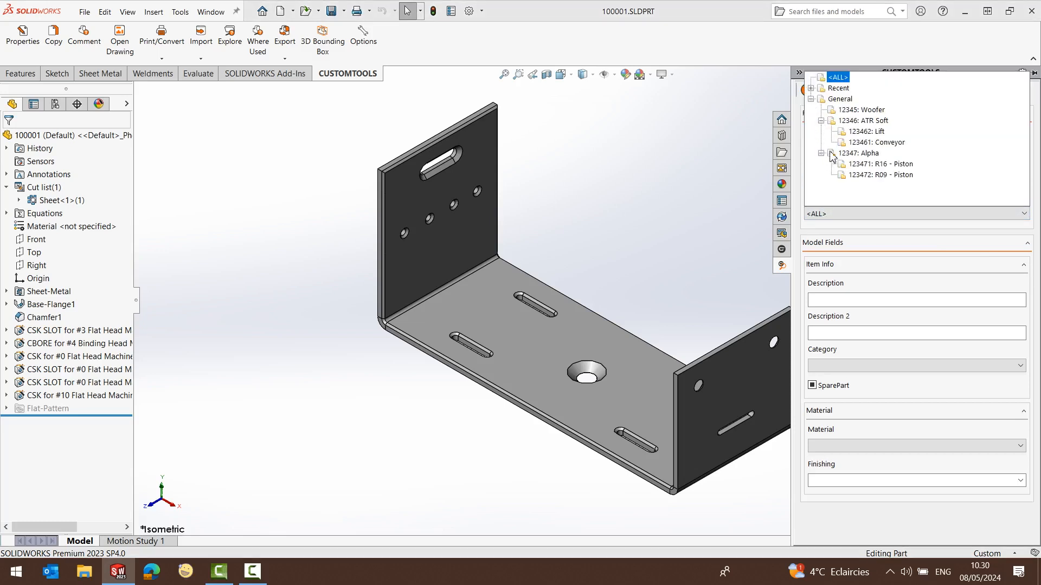
- Archive the project 12347: Alpha together with its subprojects in the profile options
click(362, 34)
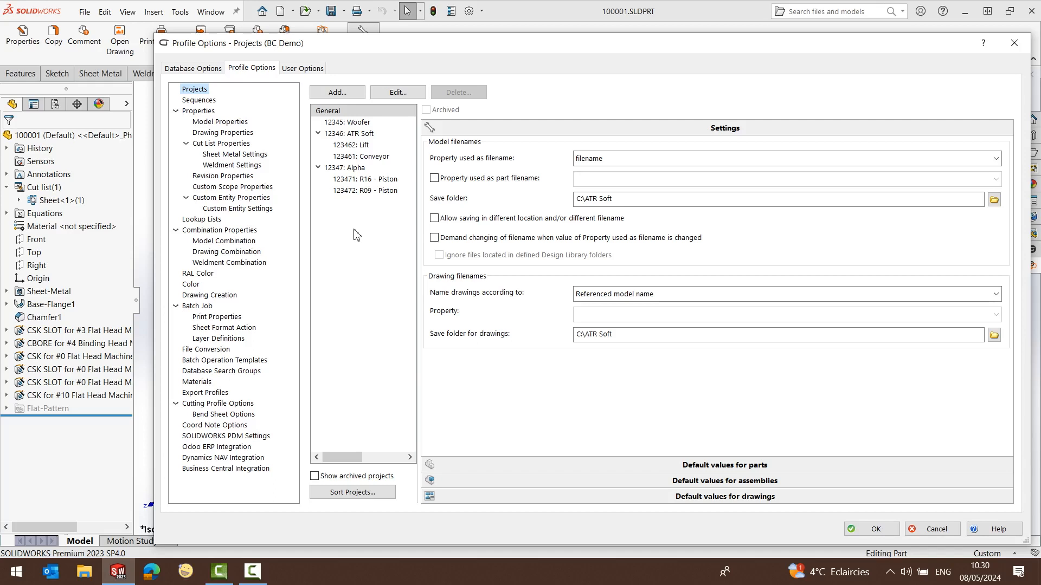
click(356, 169)
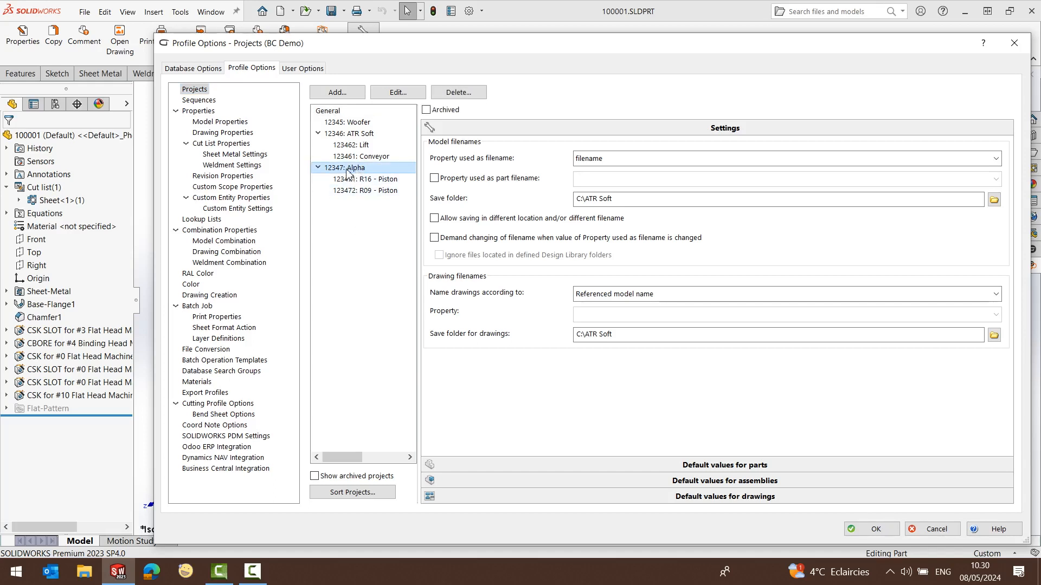
click(427, 110)
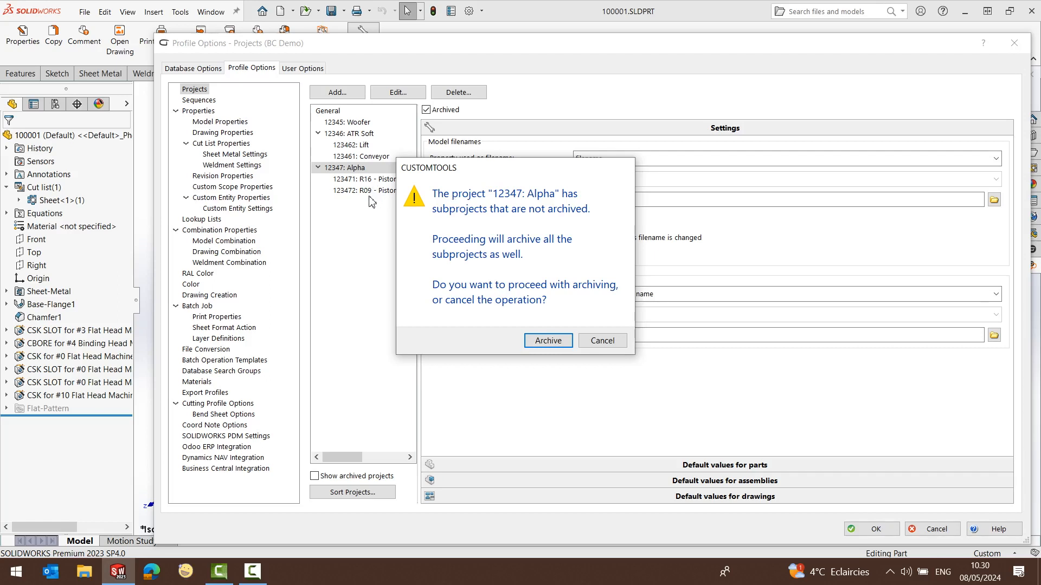
click(548, 340)
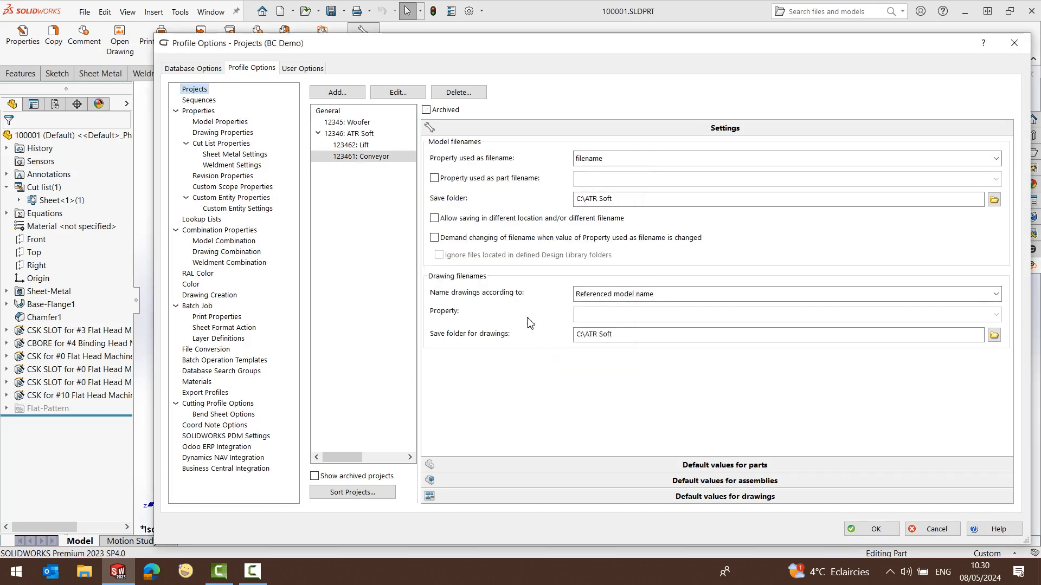
- Archive the subproject 123462: Lift, show archived projects in the project list, and save the options
click(359, 145)
click(426, 110)
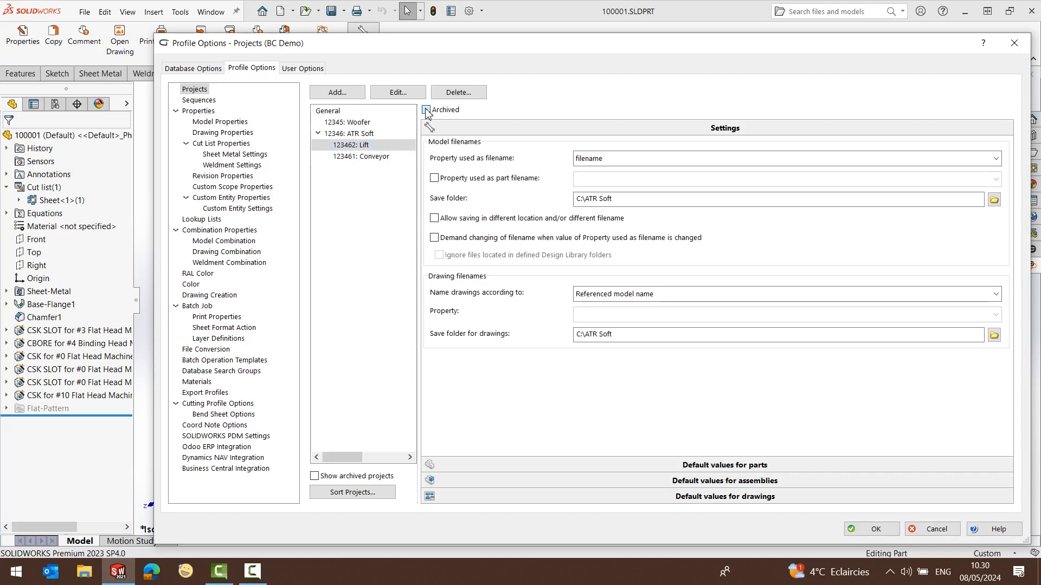
click(315, 477)
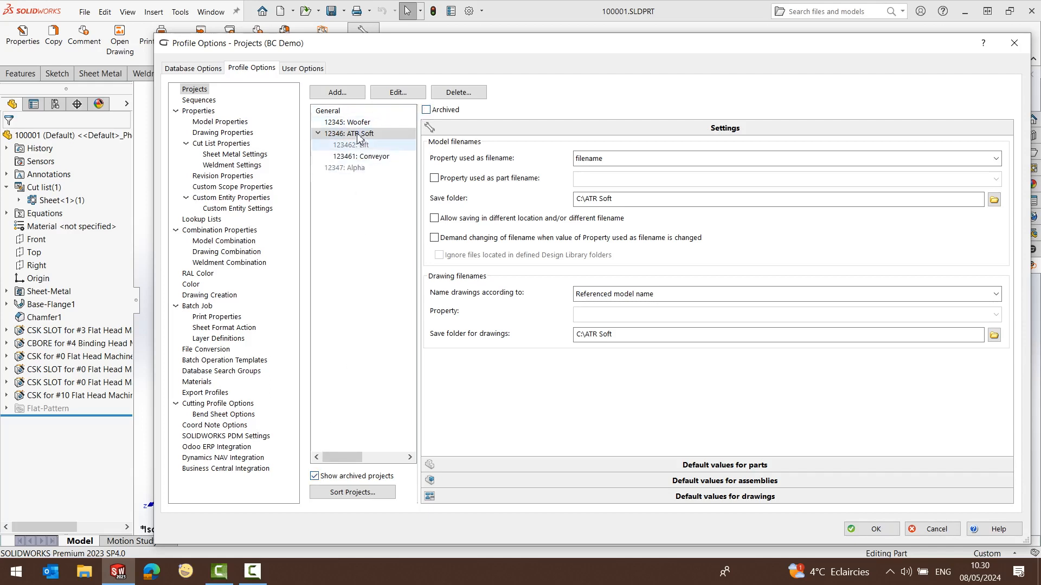
click(857, 532)
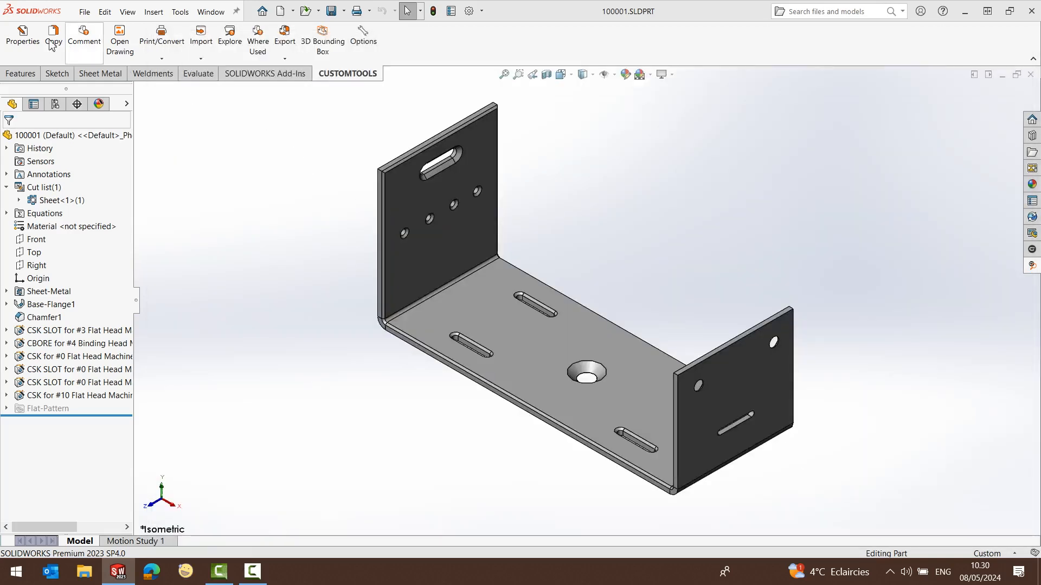
- Check which projects remain selectable under General and 12346: ATR Soft in the part's properties, and close without changes
click(29, 41)
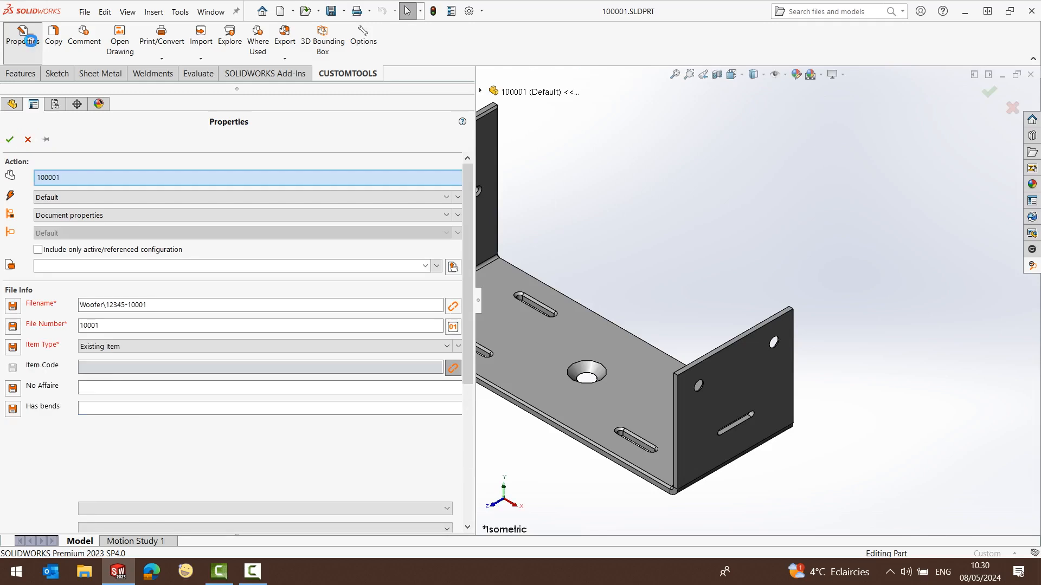
click(412, 265)
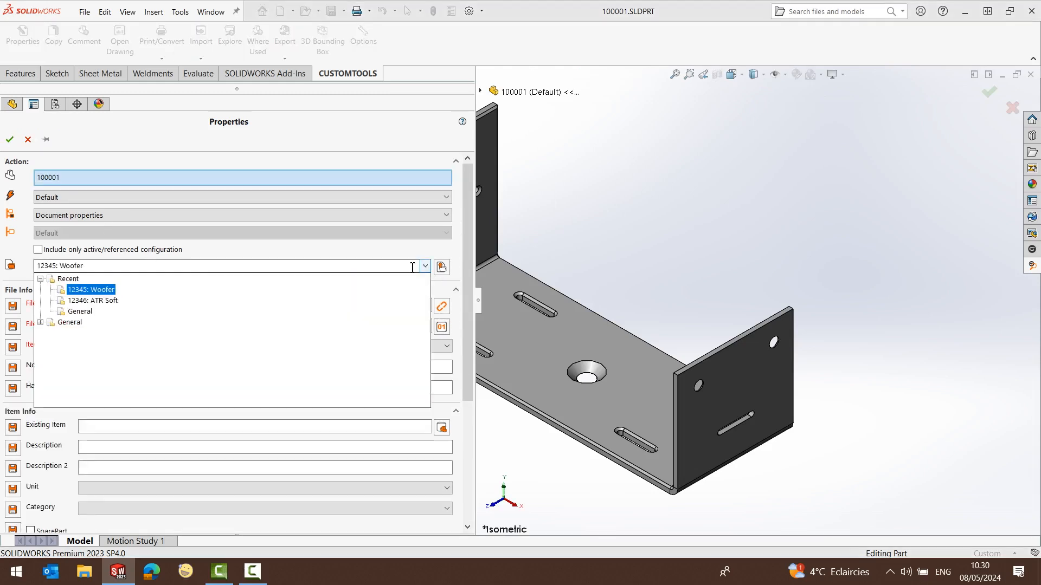
click(40, 322)
click(51, 343)
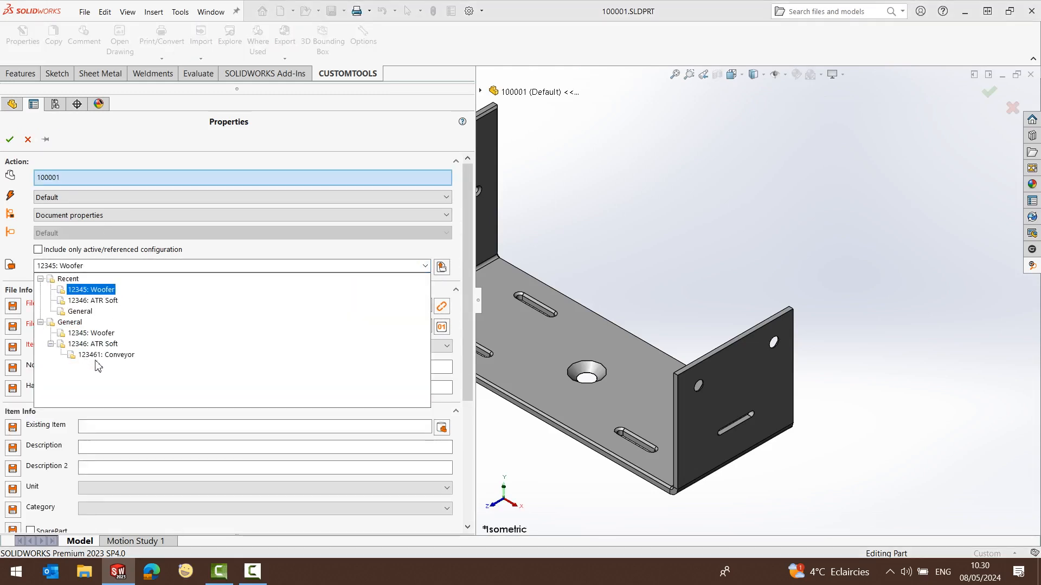
click(28, 140)
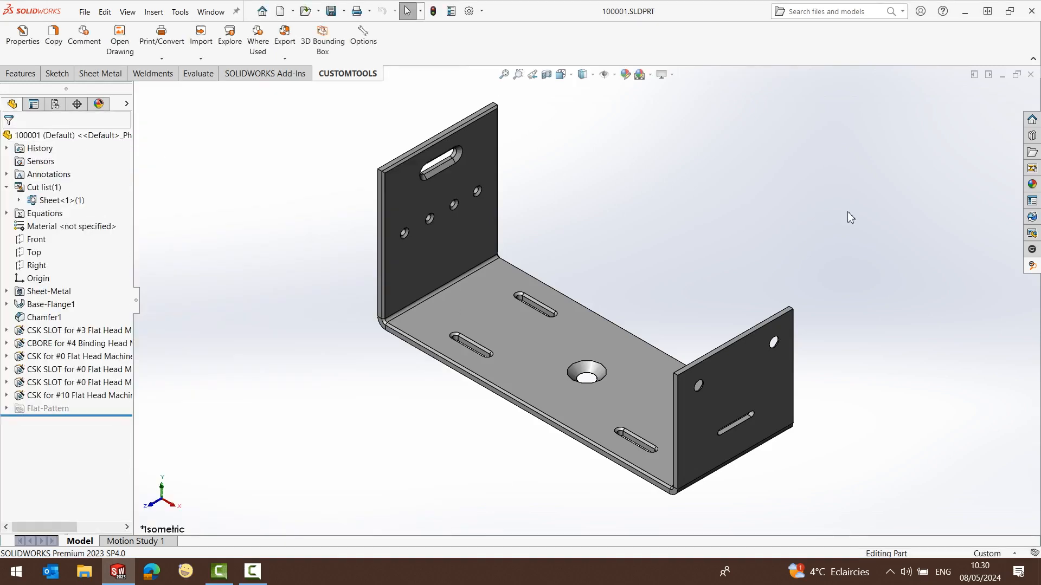
- Review the projects selectable as a filter in the CUSTOMTOOLS search, expanding General and the 12346: ATR Soft project
click(1032, 267)
click(814, 215)
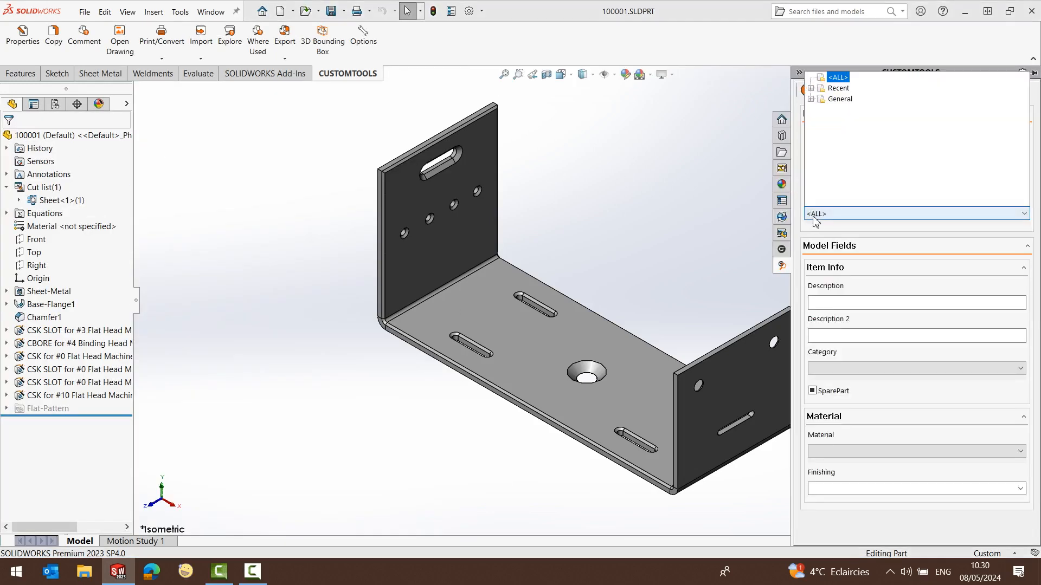
click(811, 99)
click(822, 120)
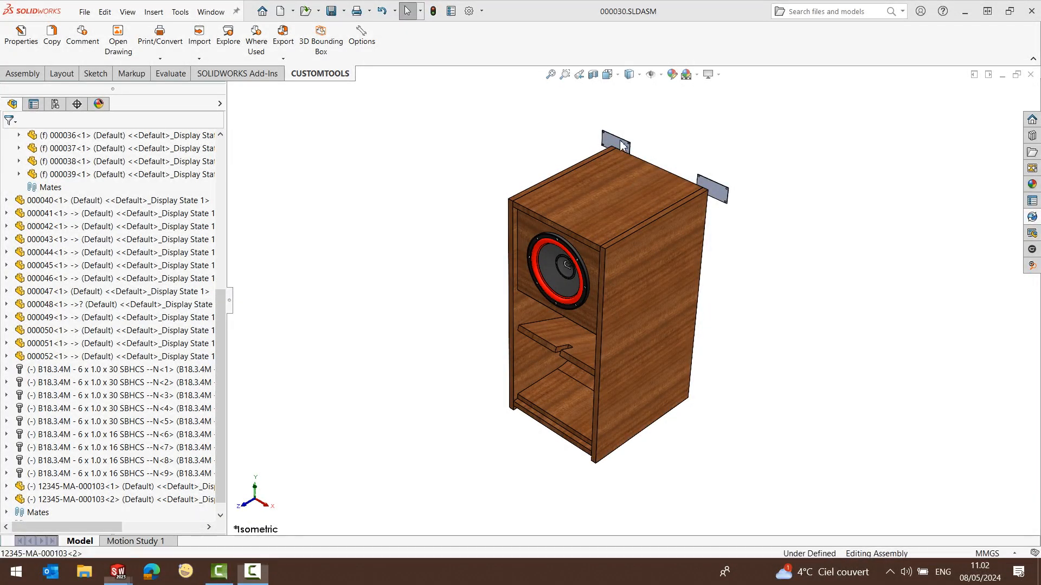
- Identify the two spacer plates behind the speaker cabinet and compare their CT and SW quantities in the Business Central export preview
click(621, 145)
click(711, 179)
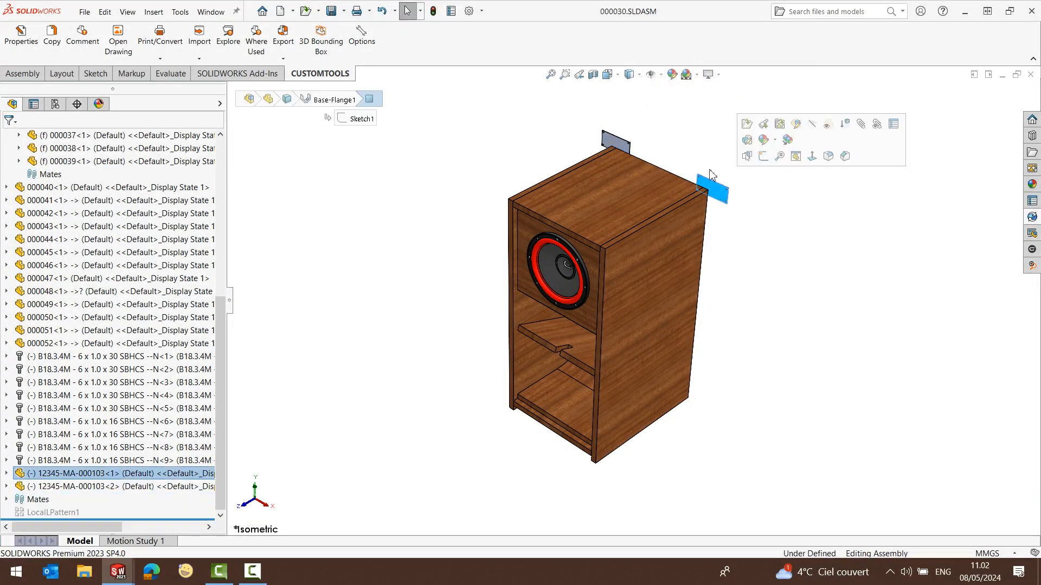
click(709, 171)
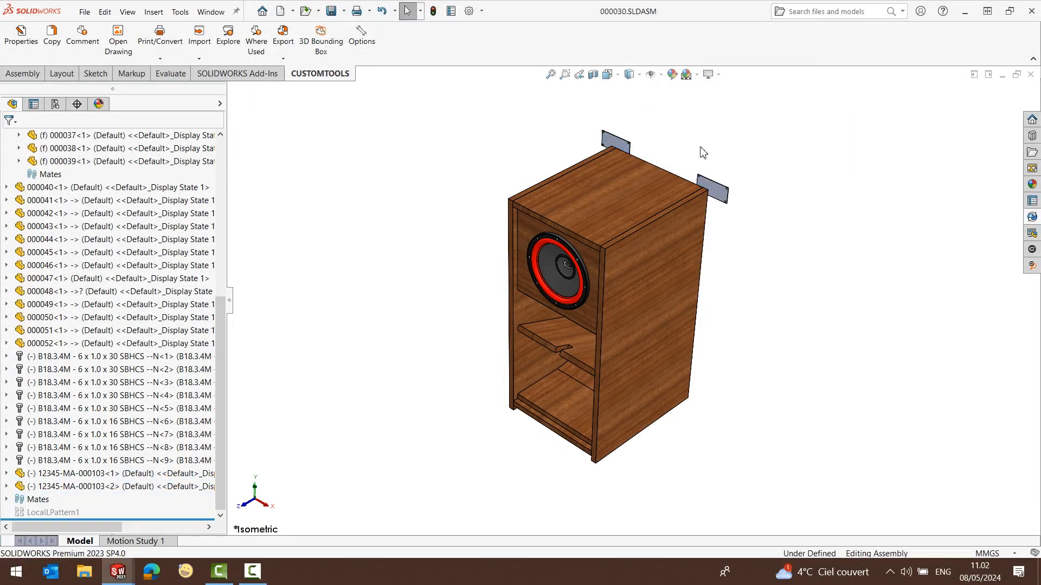
click(289, 34)
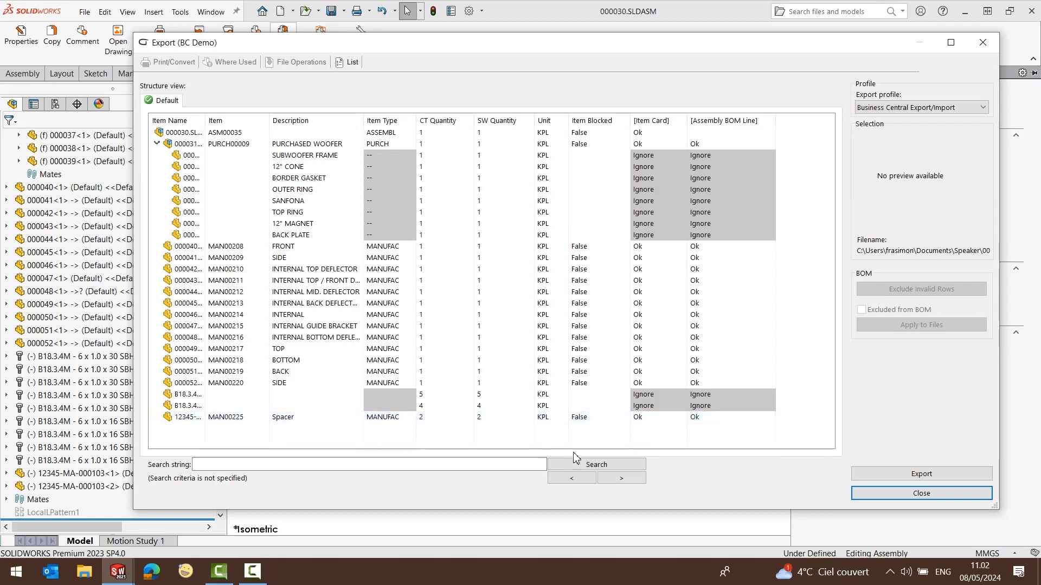
click(882, 495)
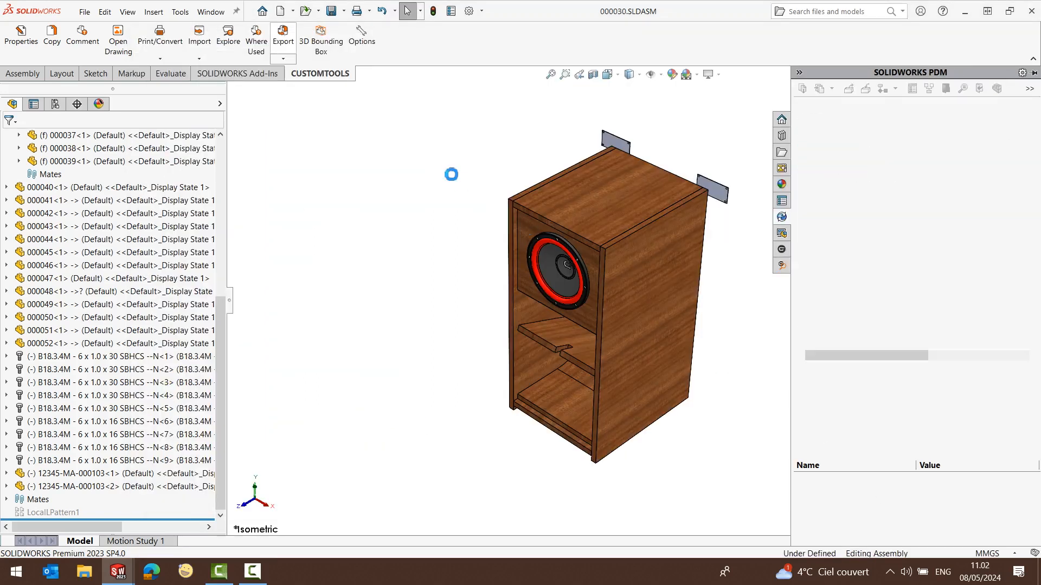
- Set Length as the property used as Model BOM Quantity in the profile options
click(372, 49)
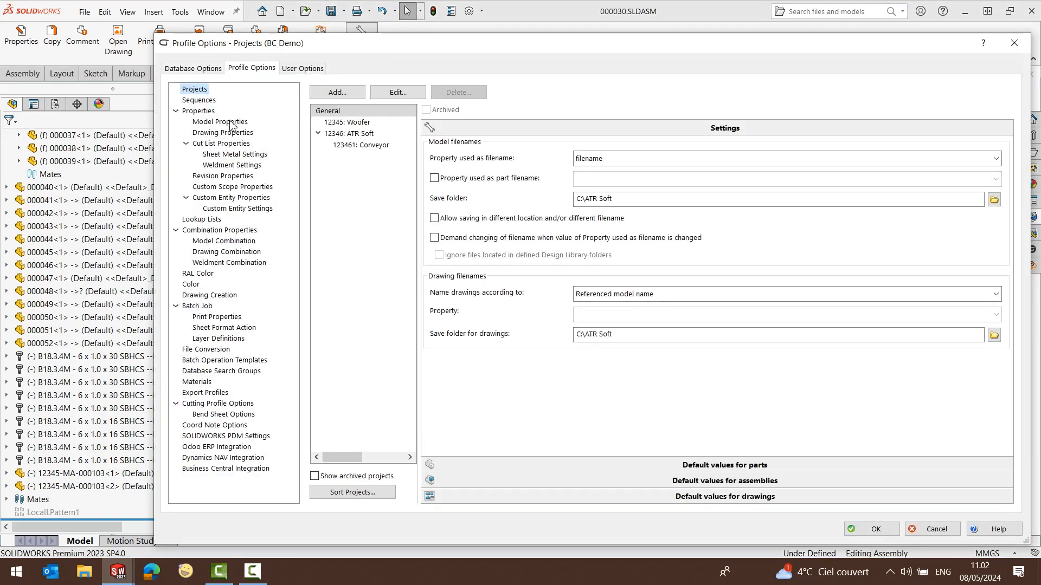
click(196, 111)
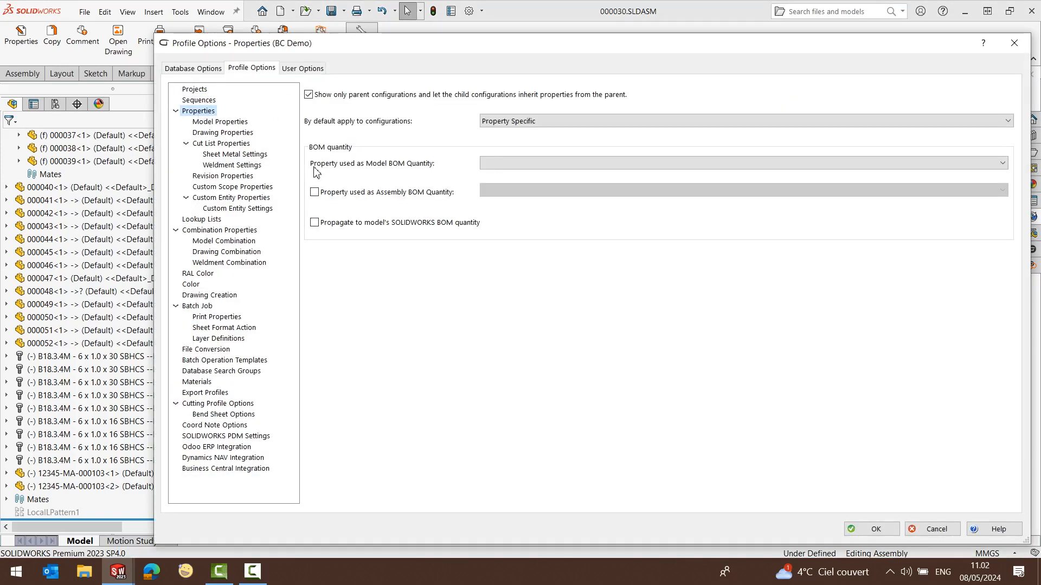
click(503, 163)
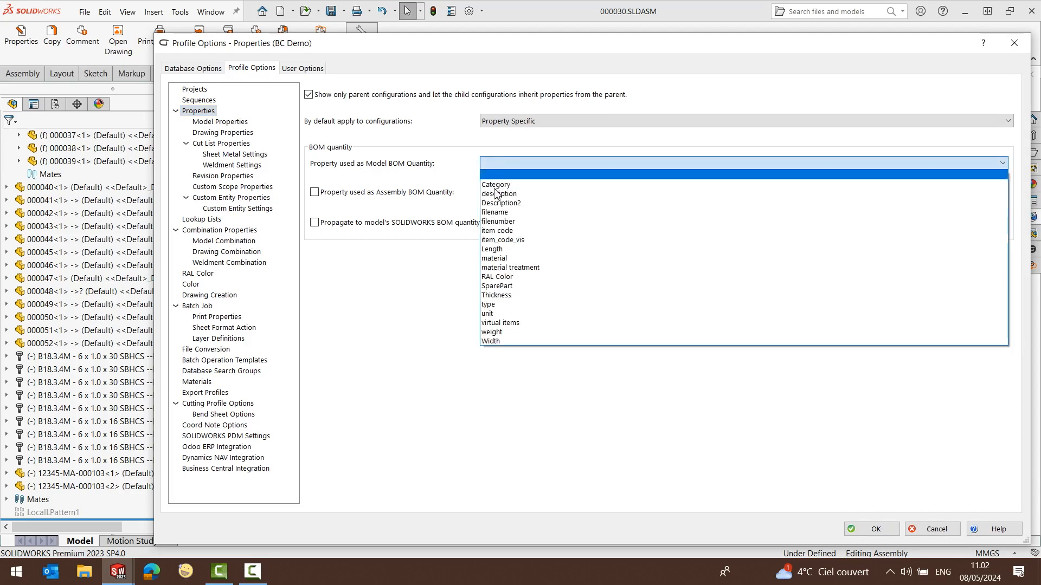
click(493, 251)
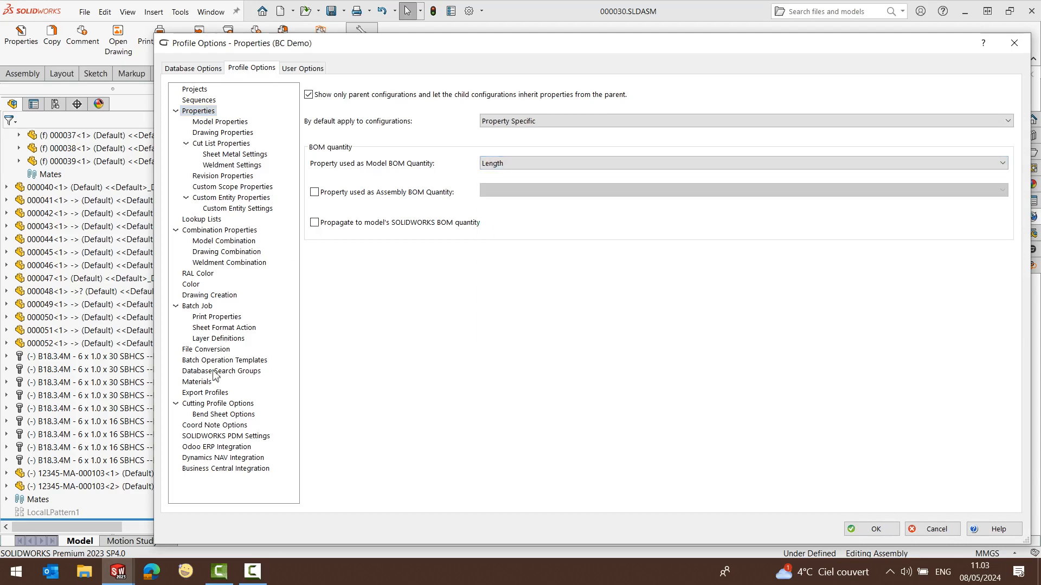
- Check the field data behind CT Quantity and SW Quantity in the Business Central Export/Import profile, and save the profile options
click(211, 393)
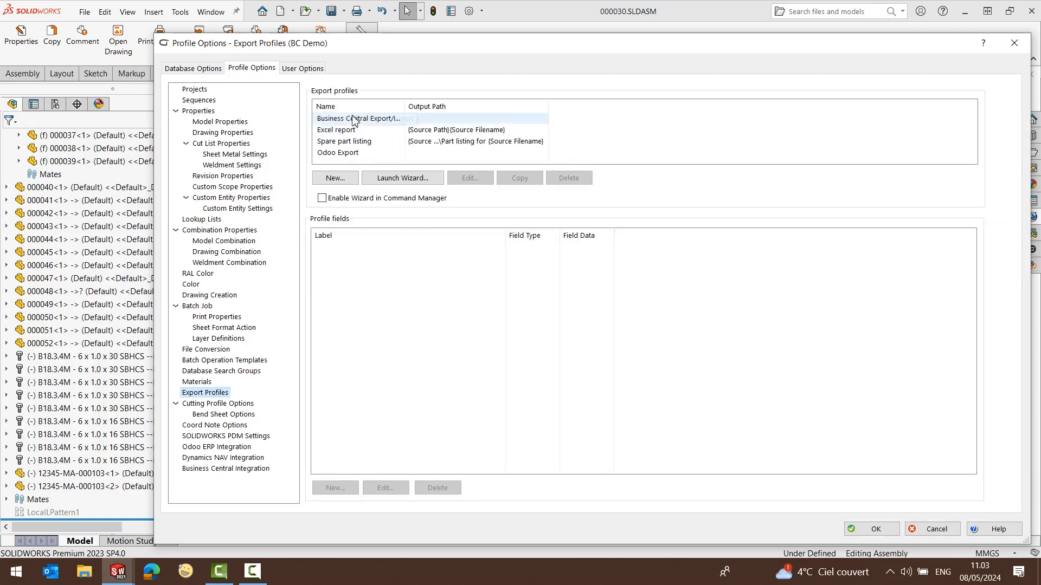
click(353, 119)
double_click(362, 282)
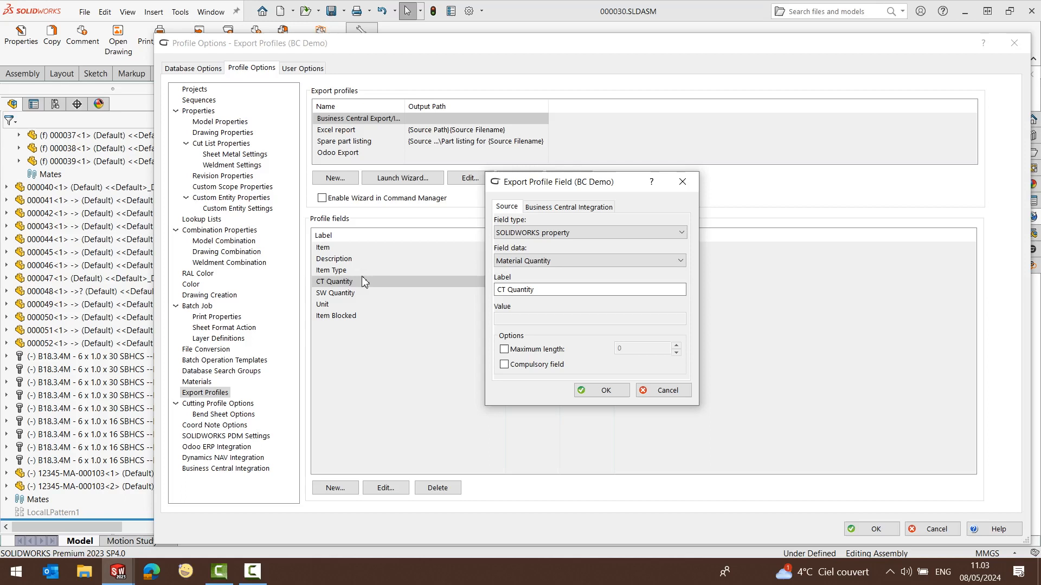
click(508, 262)
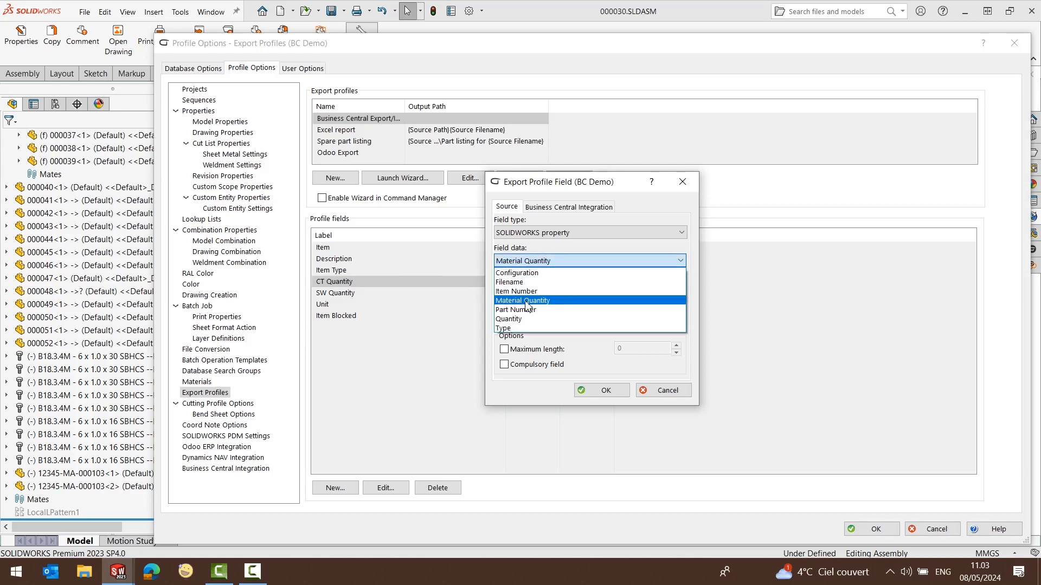
click(657, 394)
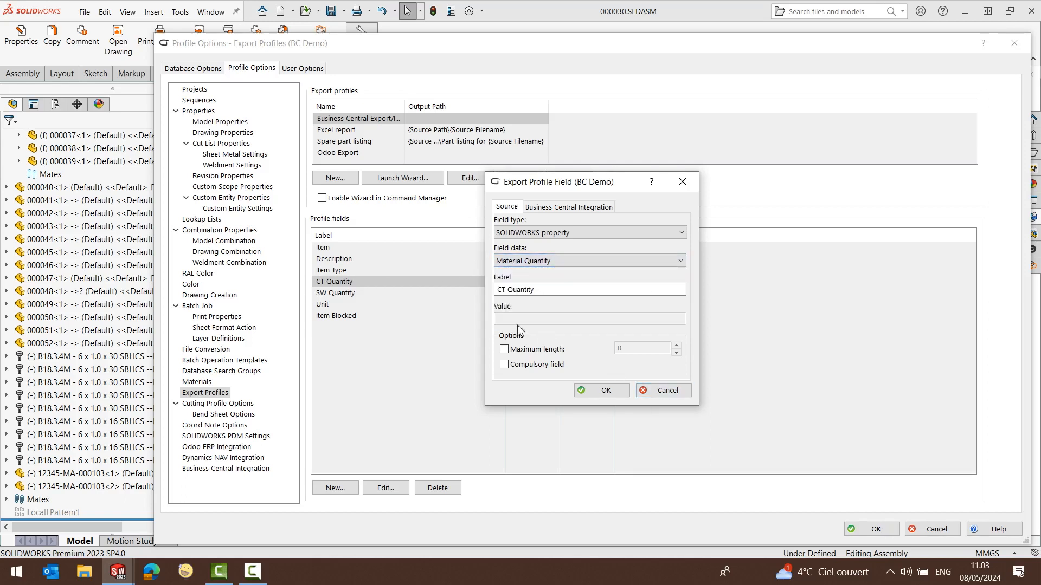
click(658, 394)
double_click(350, 296)
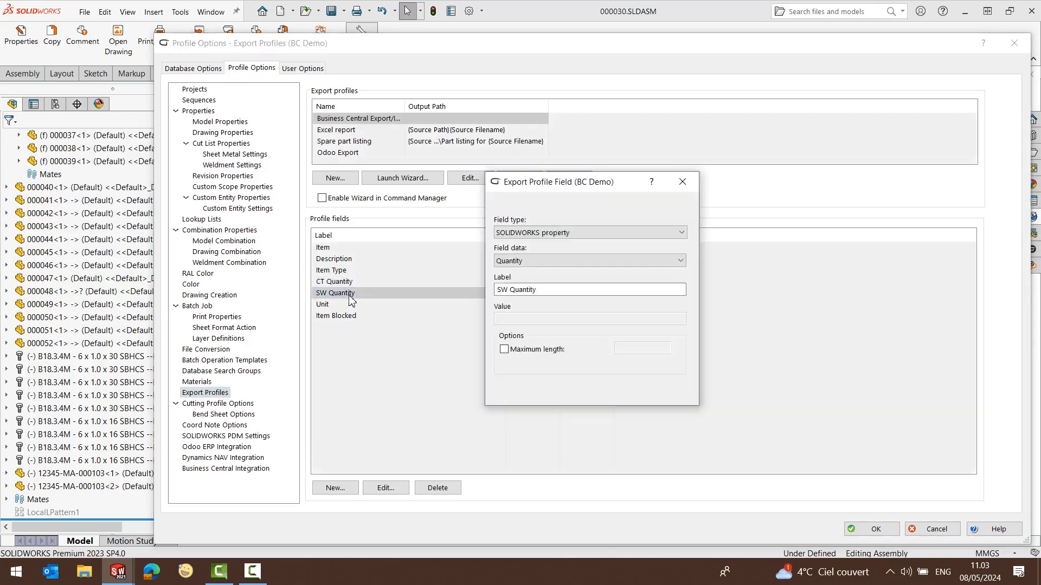
click(507, 261)
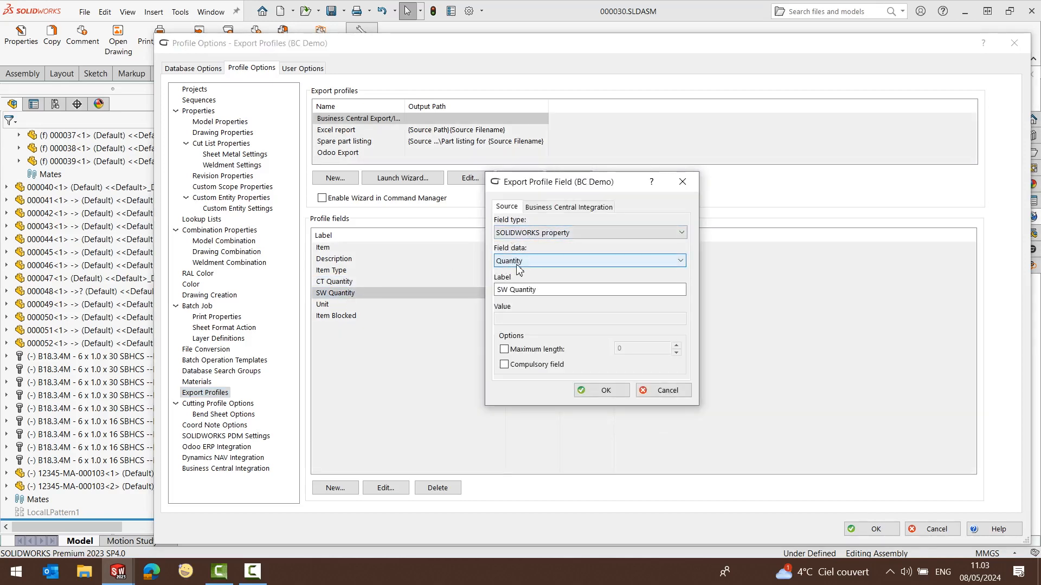
click(667, 391)
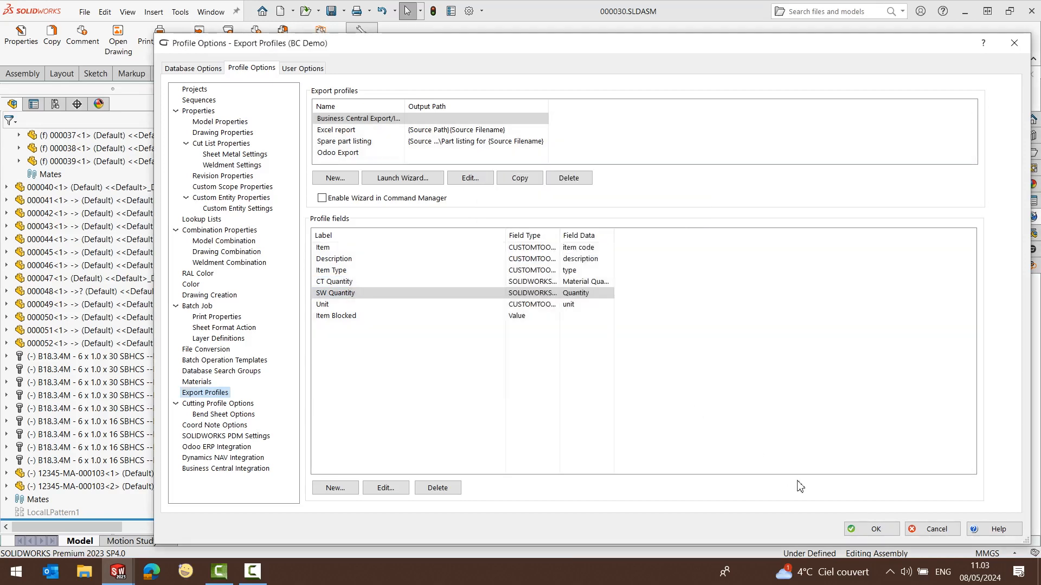
click(865, 533)
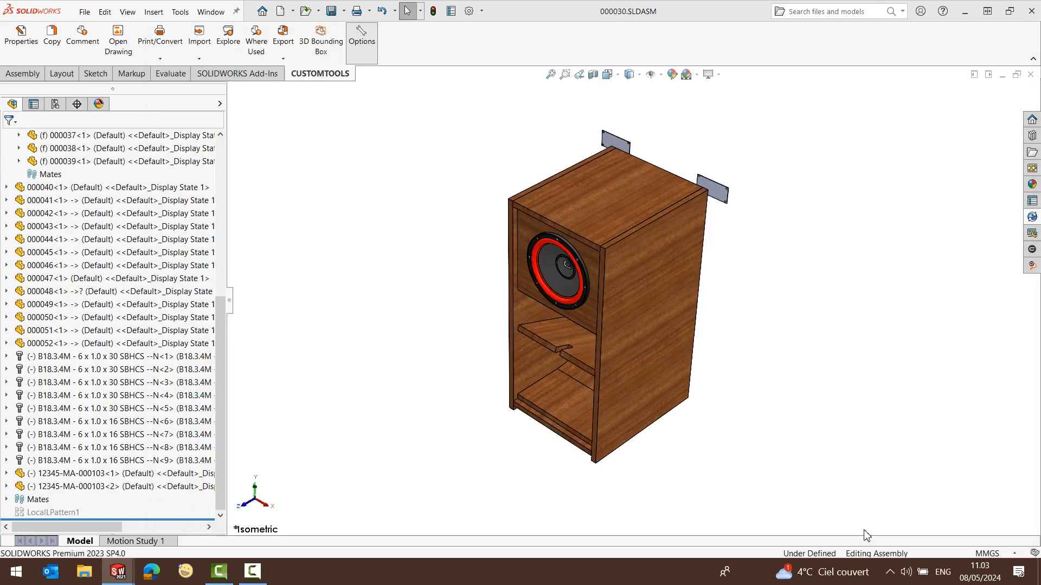
- Set the Length property of spacer part 12345-MA-000103 from its 150 mm dimension and save the part
click(210, 12)
click(237, 166)
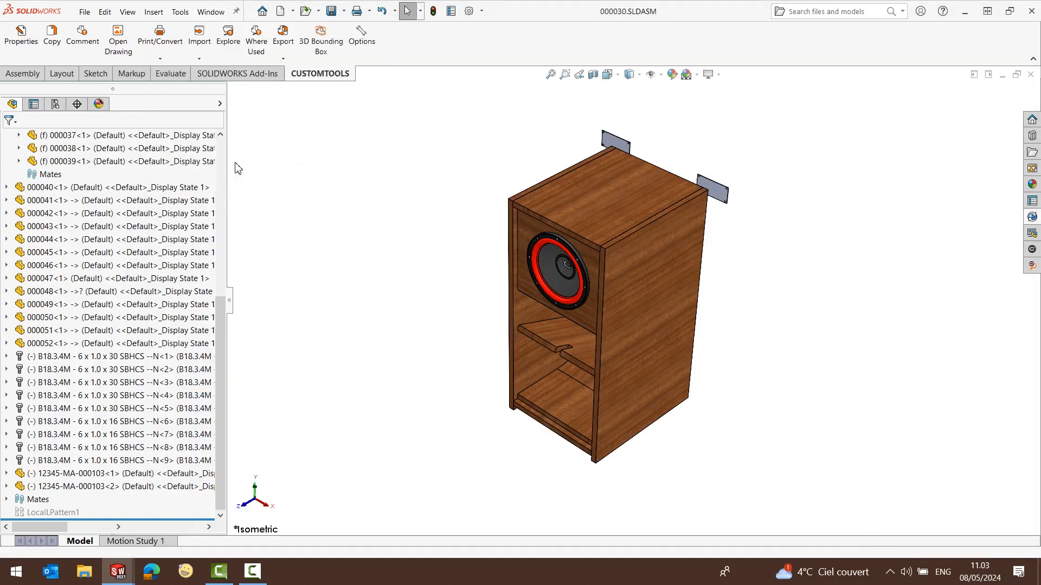
click(20, 38)
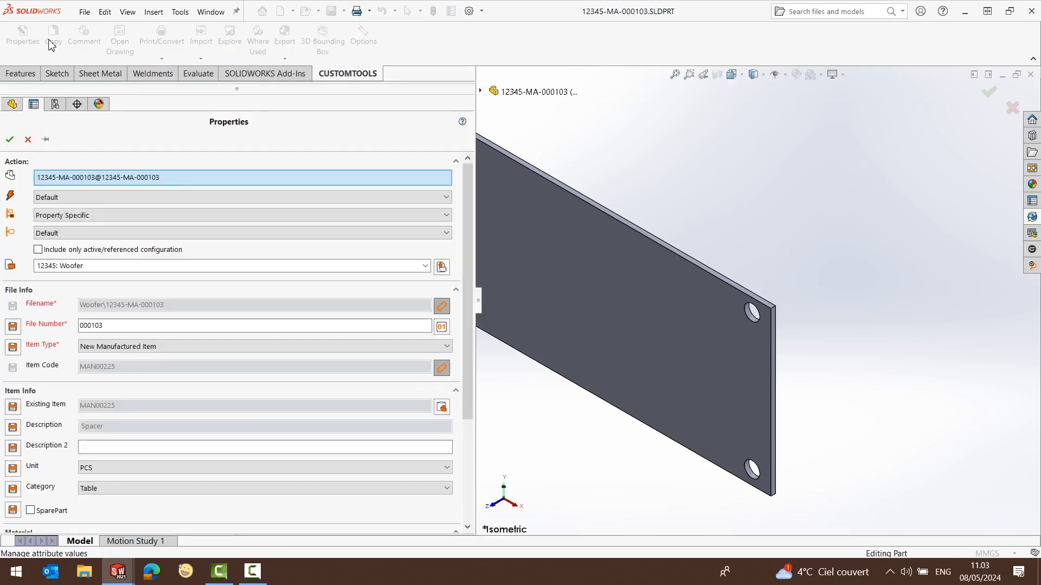
scroll(186, 445, down, 3)
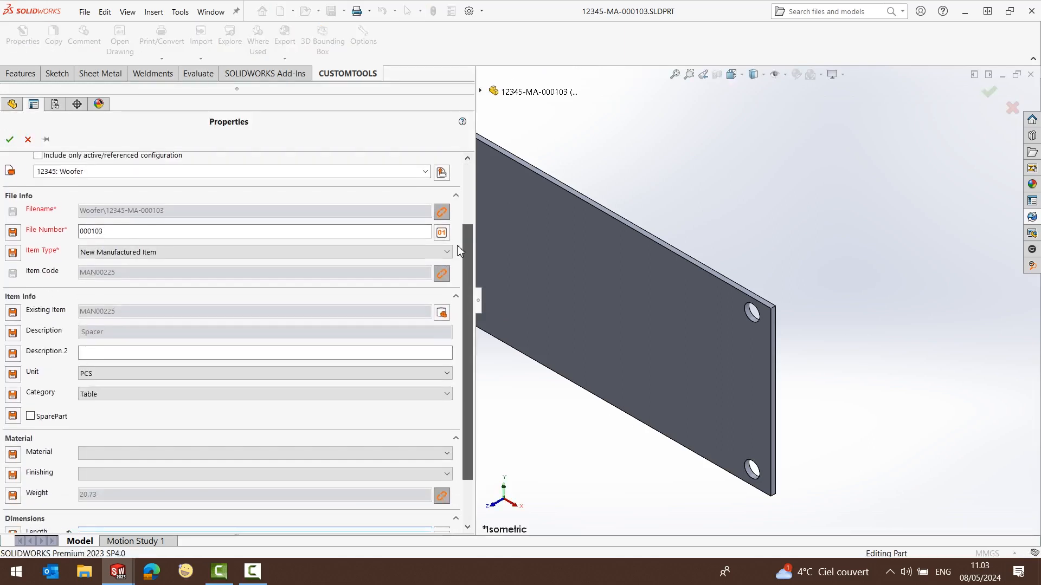
click(144, 478)
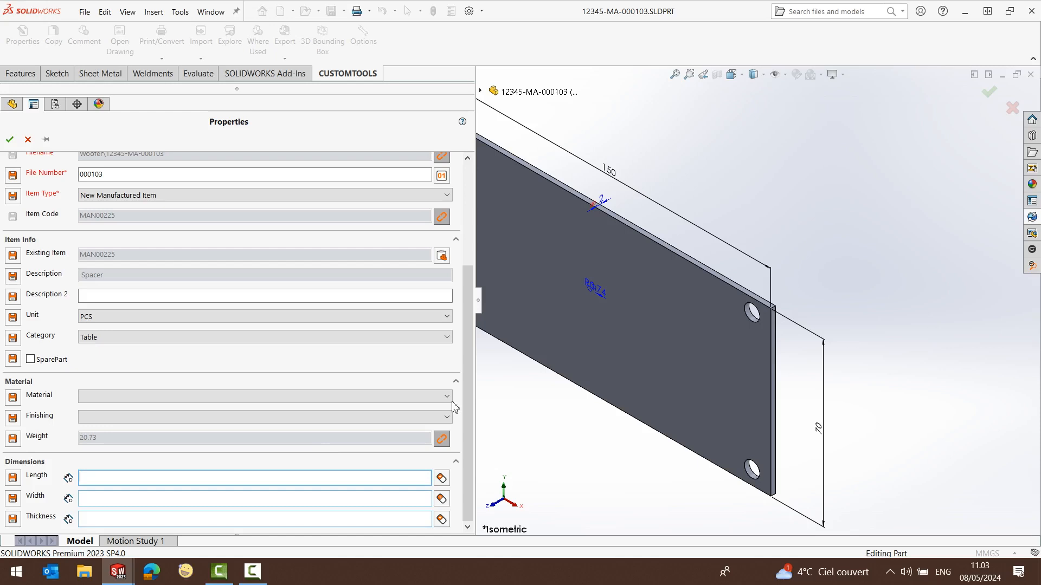
click(609, 174)
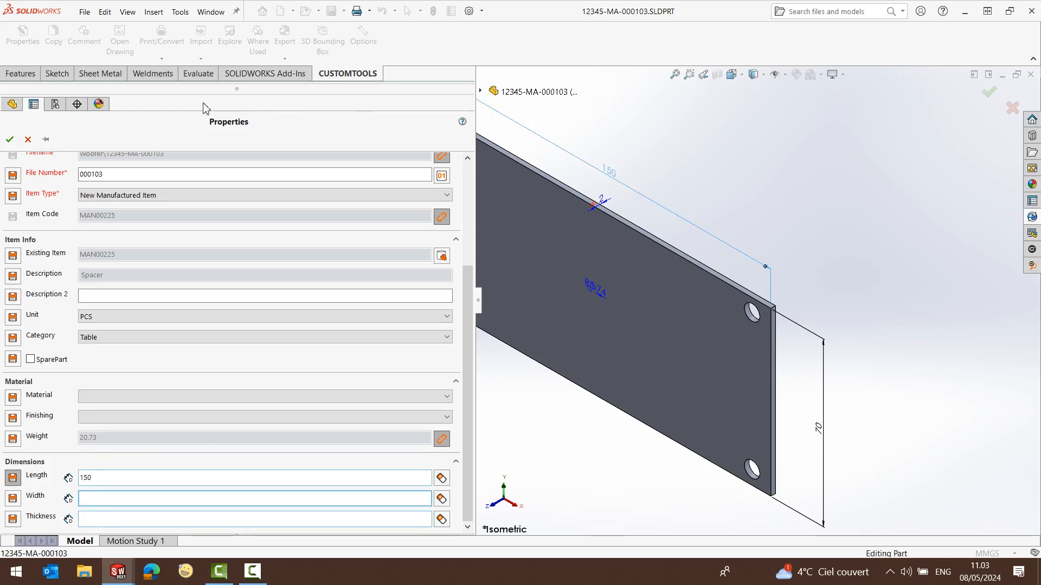
click(11, 140)
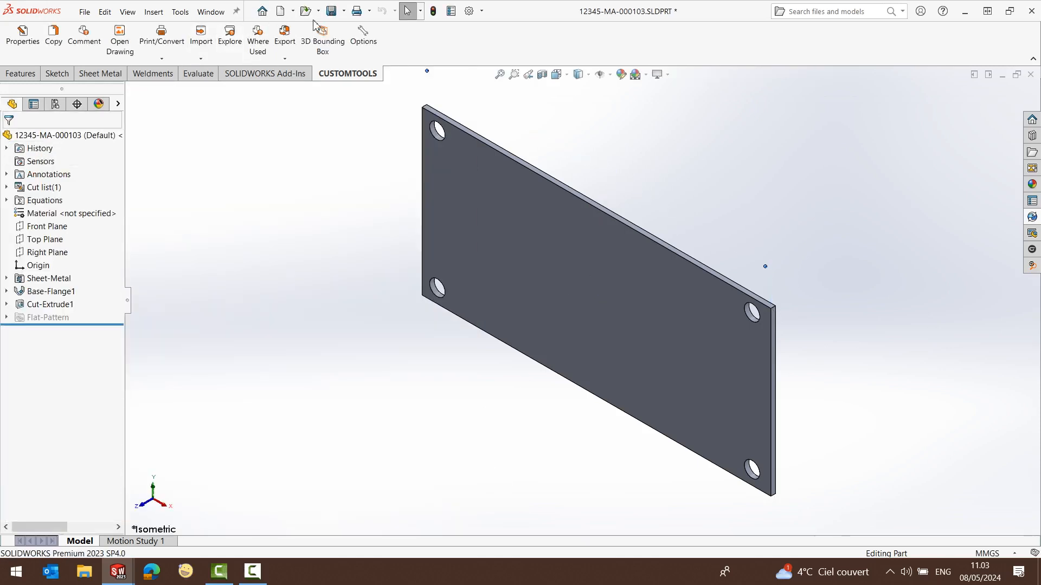
click(332, 12)
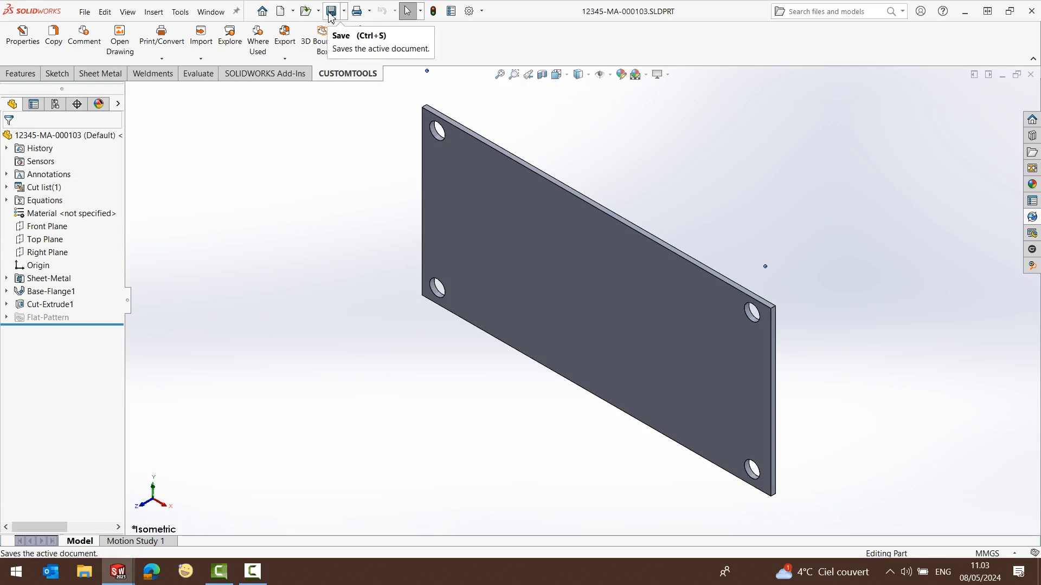
- Return to the speaker assembly 000030 and check the spacer's CT Quantity against its SW Quantity in the export preview
click(211, 12)
click(220, 152)
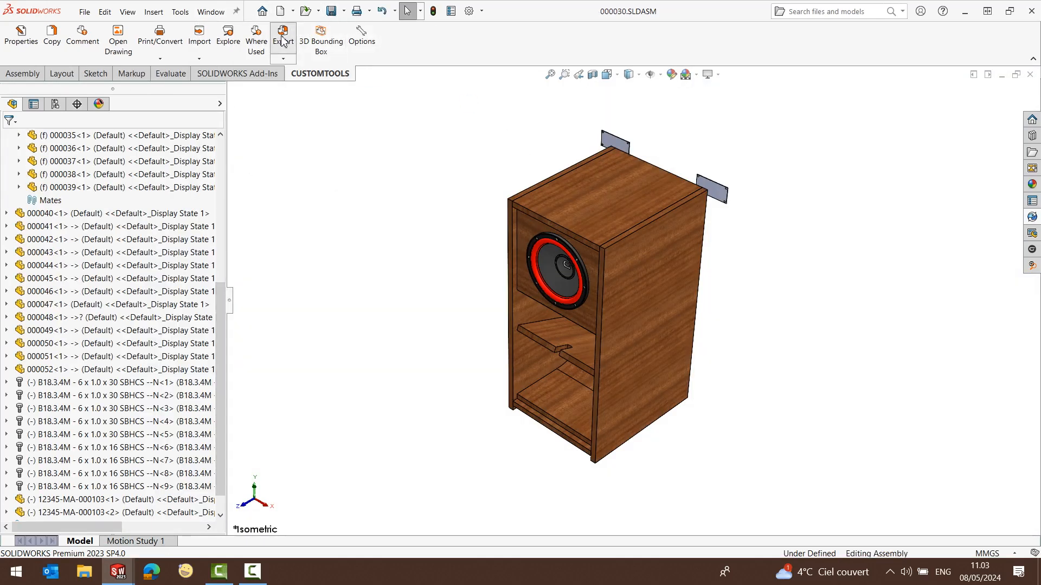
click(282, 38)
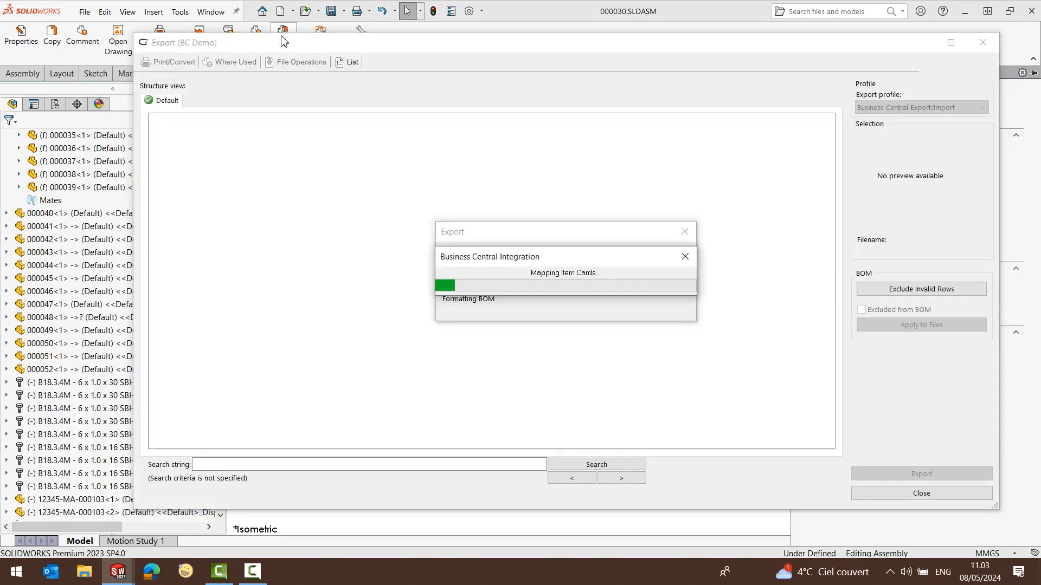
click(427, 419)
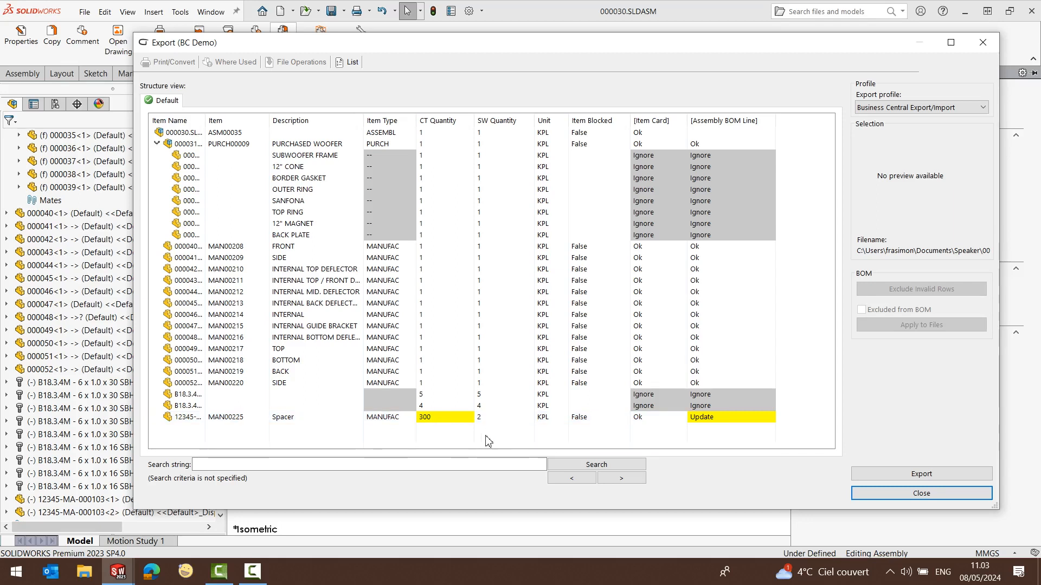
click(928, 494)
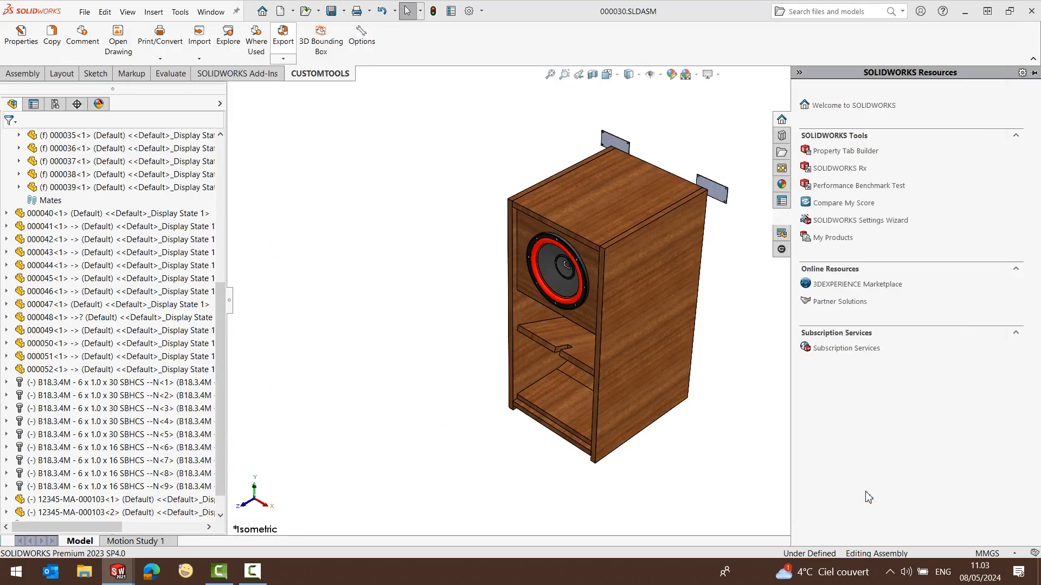
- Add a third spacer plate as a copy beside the cabinet, save the assembly, and recheck the spacer quantities in the export preview
ctrl+drag(713, 184, 715, 279)
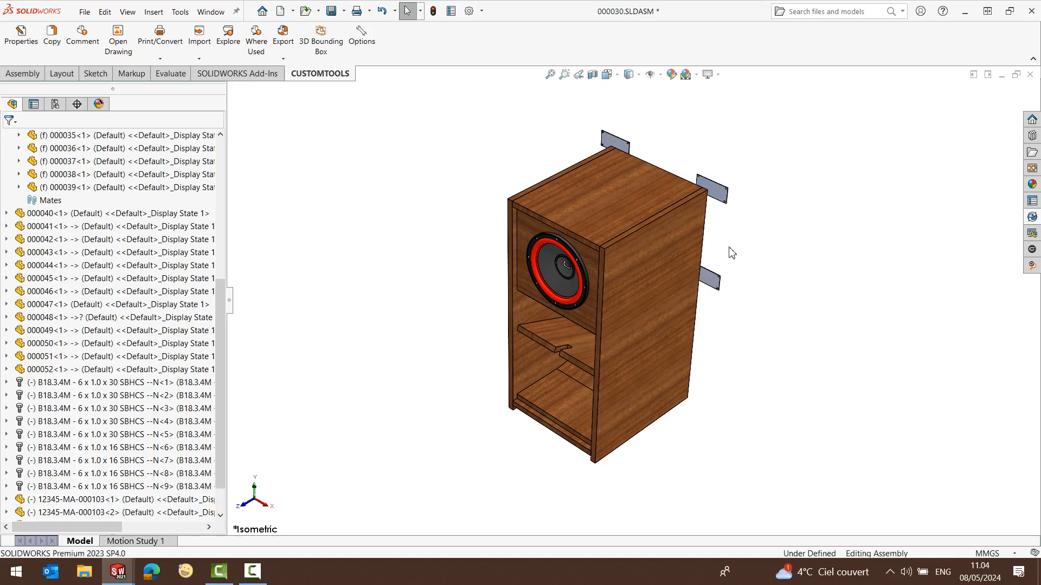
click(332, 12)
click(283, 35)
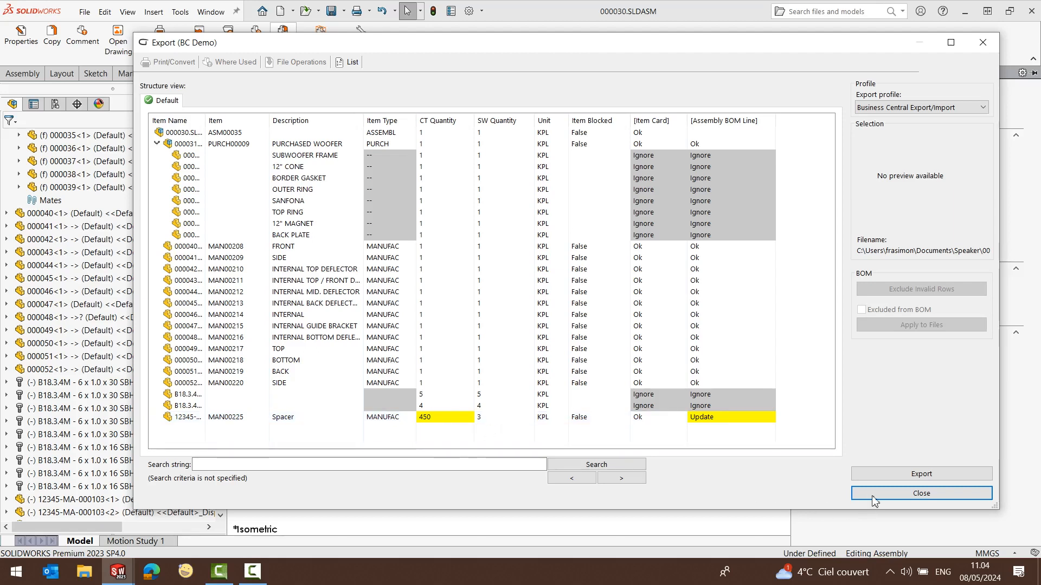
click(921, 493)
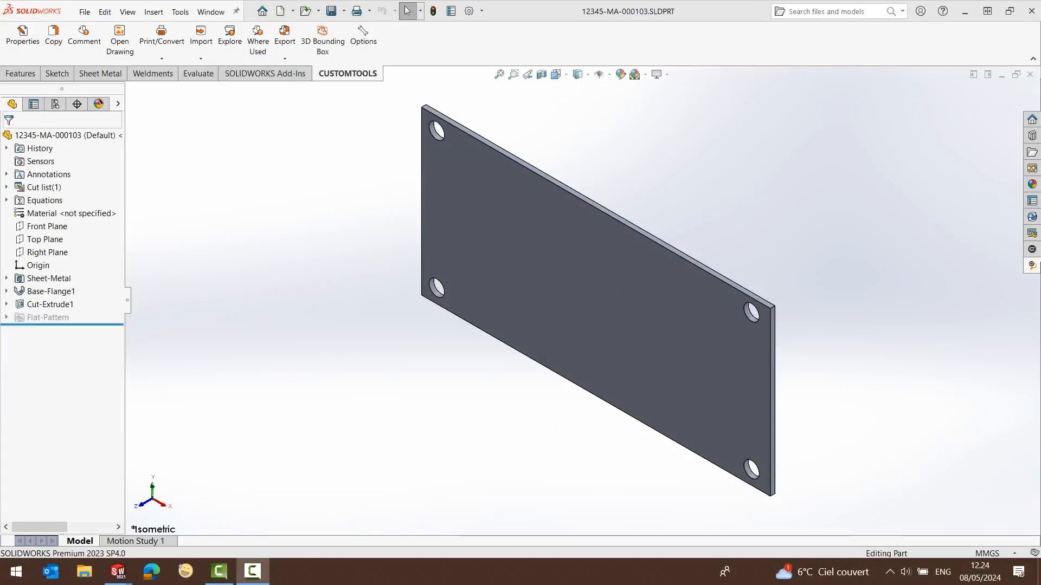
- Run a CUSTOMTOOLS search across all document types and projects without any search text
click(1033, 267)
click(807, 90)
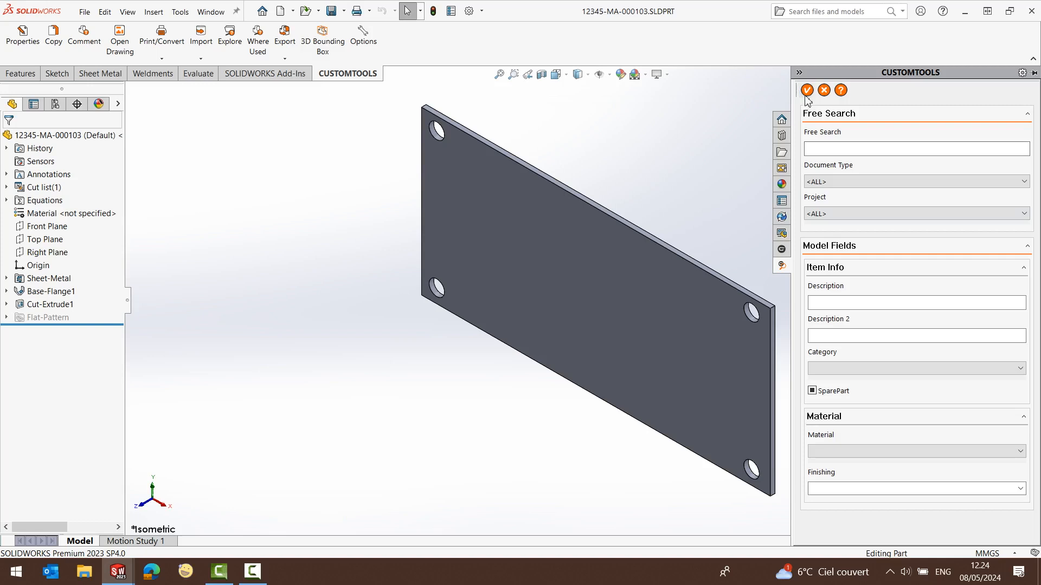
mouse_move(742, 115)
mouse_down()
mouse_move(741, 344)
mouse_move(745, 114)
mouse_up()
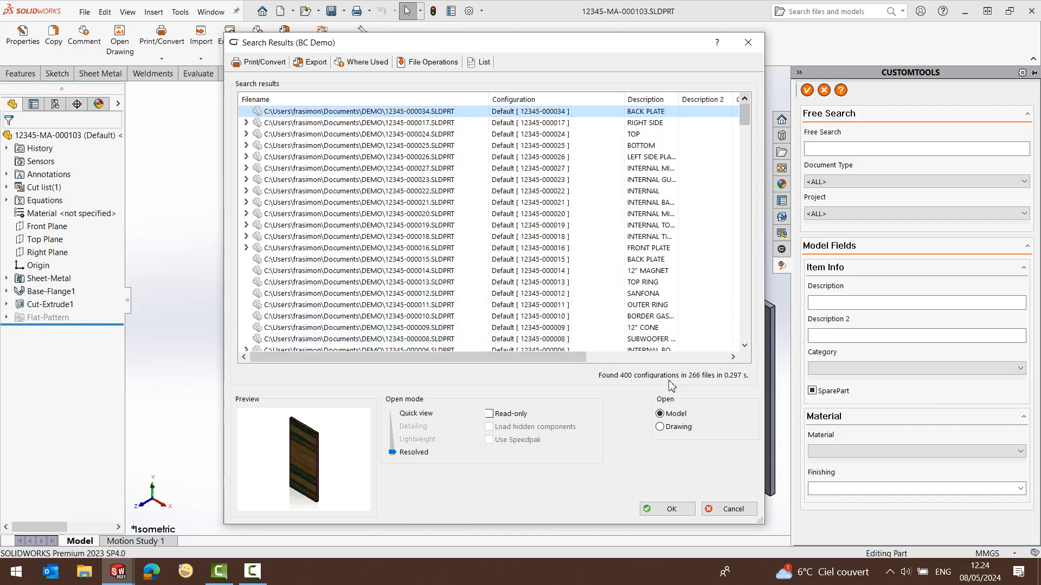
- Search CUSTOMTOOLS for all files stored under the Remove folder by entering the desktop folder's path as free search text
click(823, 150)
text(C:\Users\frasimon\Desktop\Remove)
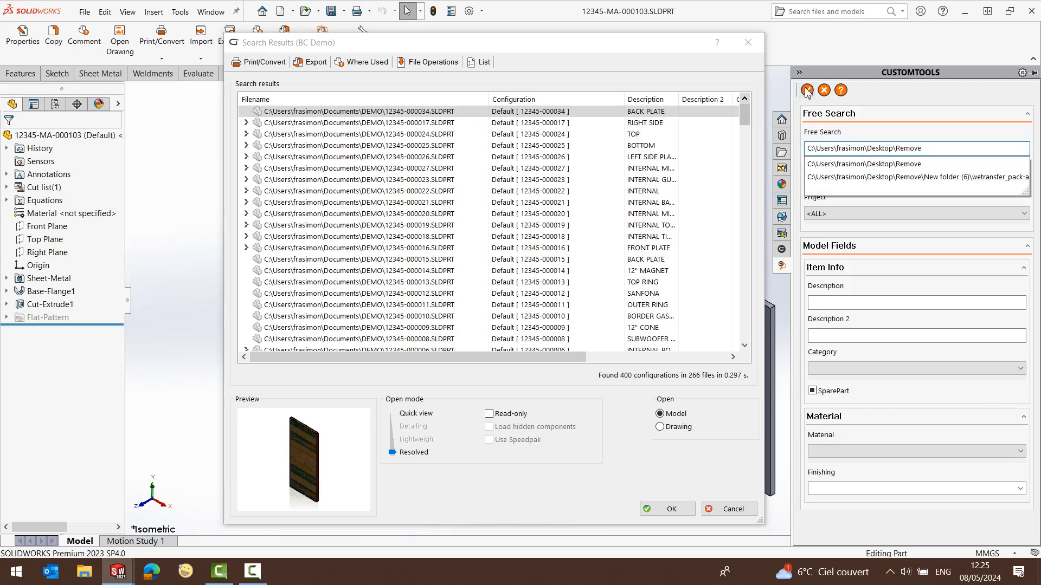
click(807, 91)
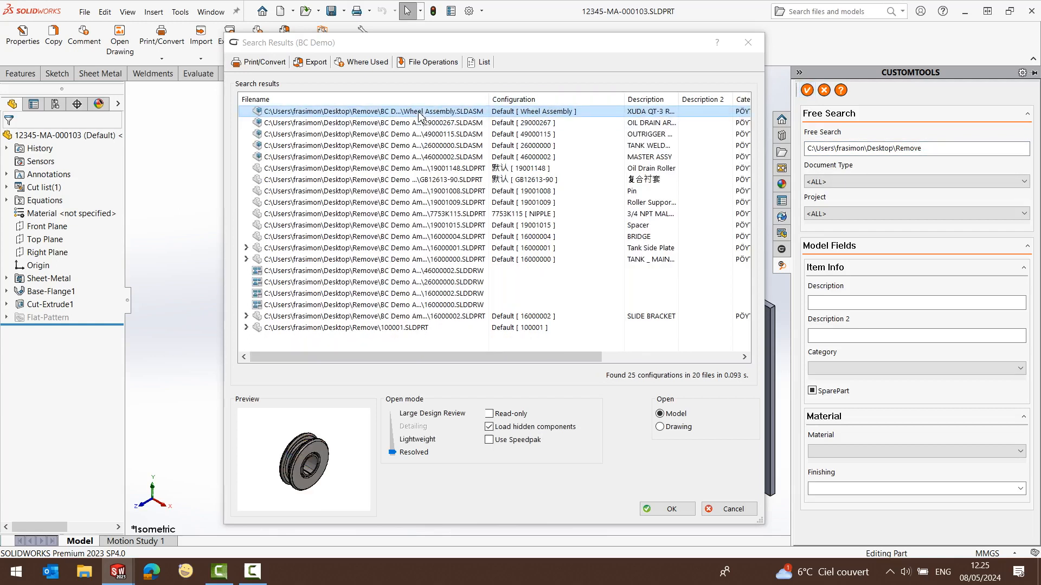
- Delete every file listed for the Remove folder, from the Wheel Assembly to part 100001, from the database
shift+click(355, 328)
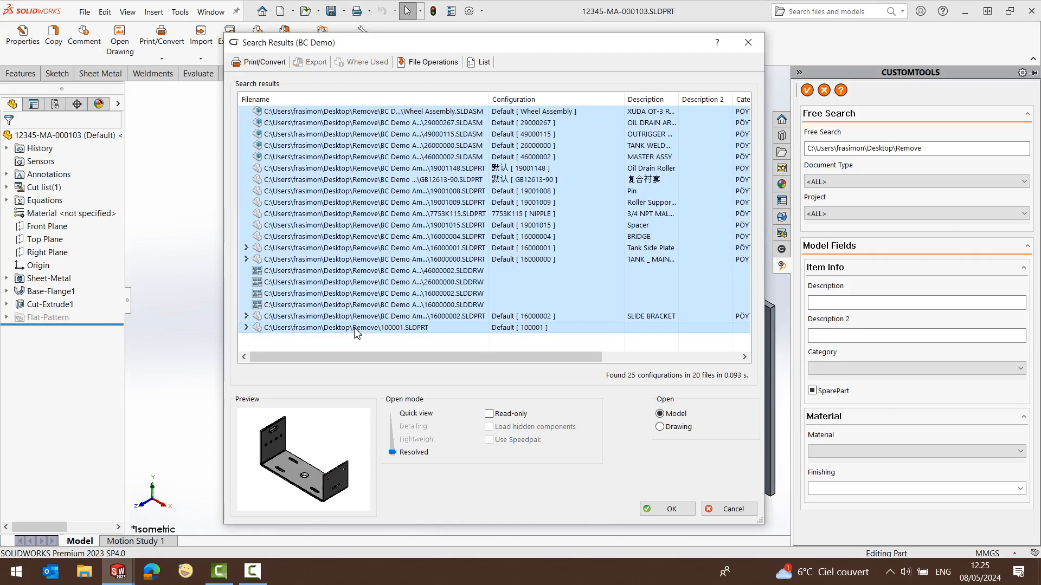
click(433, 63)
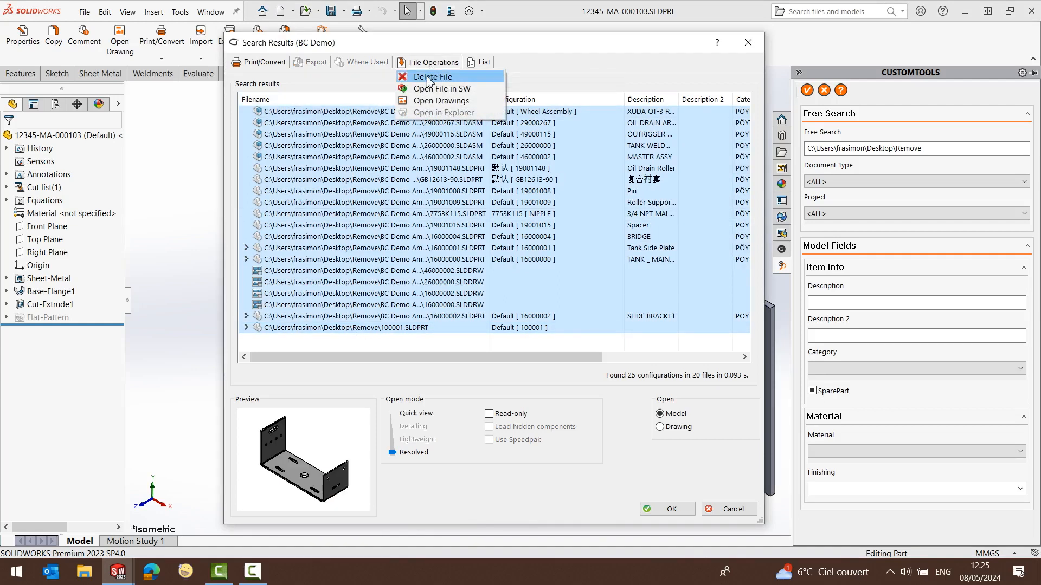
click(425, 76)
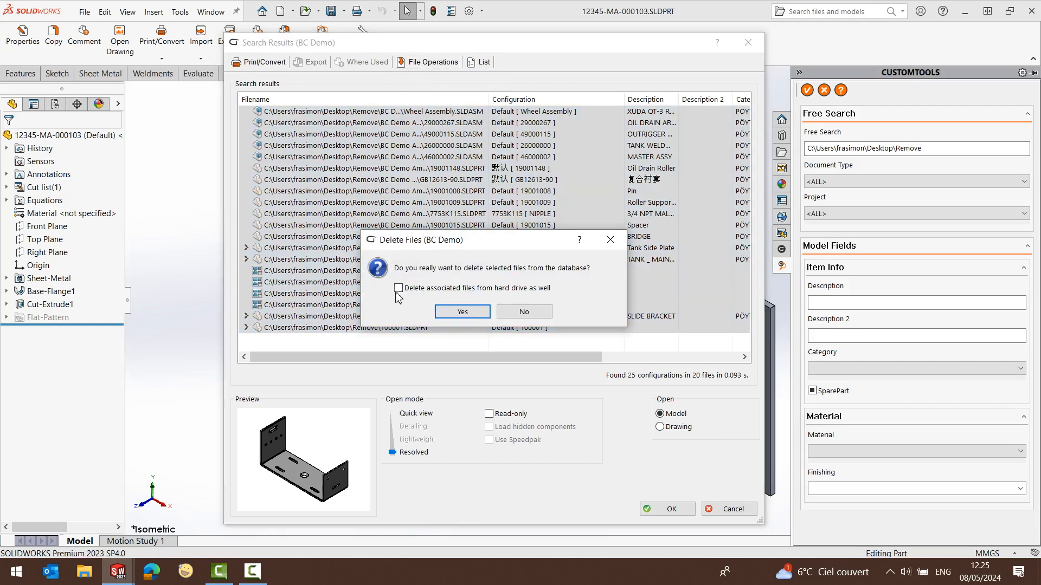
click(459, 314)
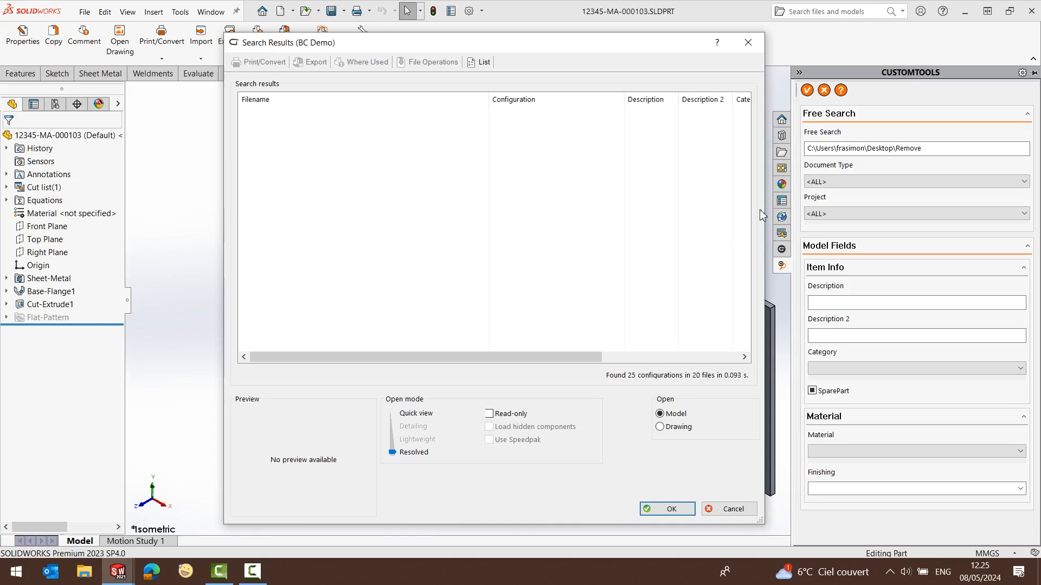
- Clear the search text, rerun the search across all documents and projects, and close the results
click(807, 90)
click(824, 90)
click(807, 91)
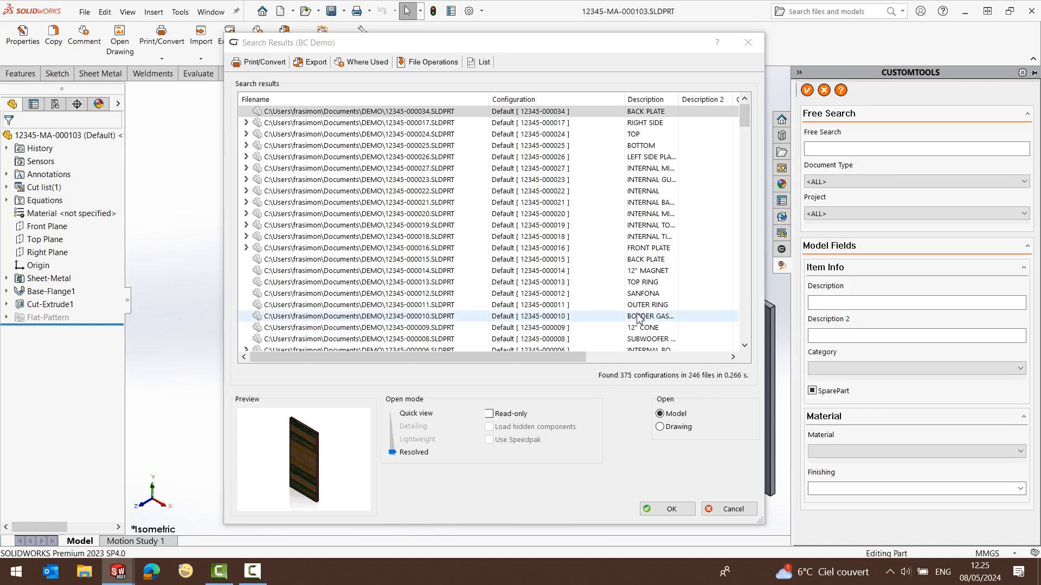
click(747, 44)
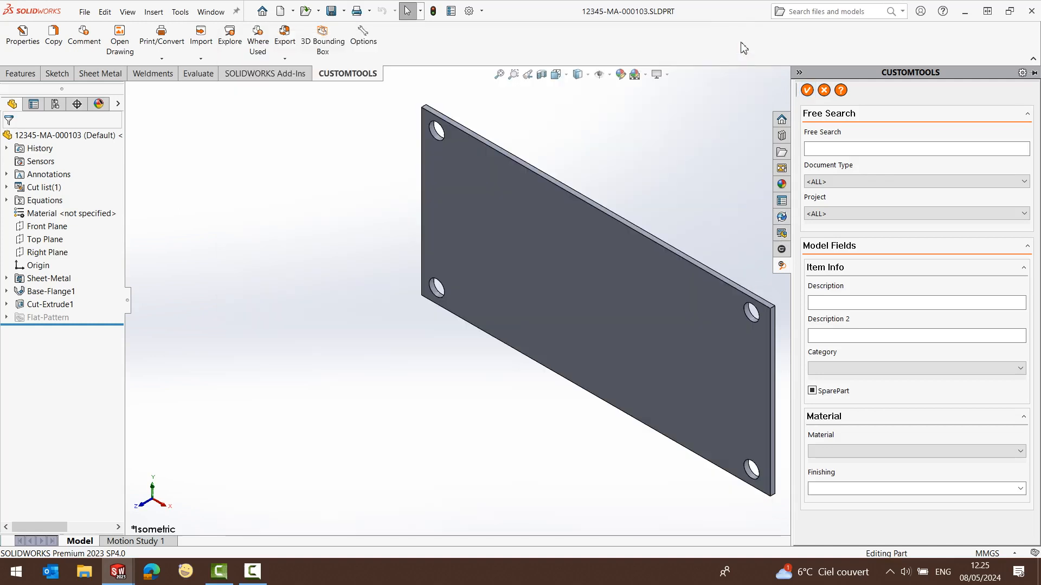
- Add the desktop Remove folder, including its subfolders, as an excluded indexed folder in the database options and apply the options
click(377, 42)
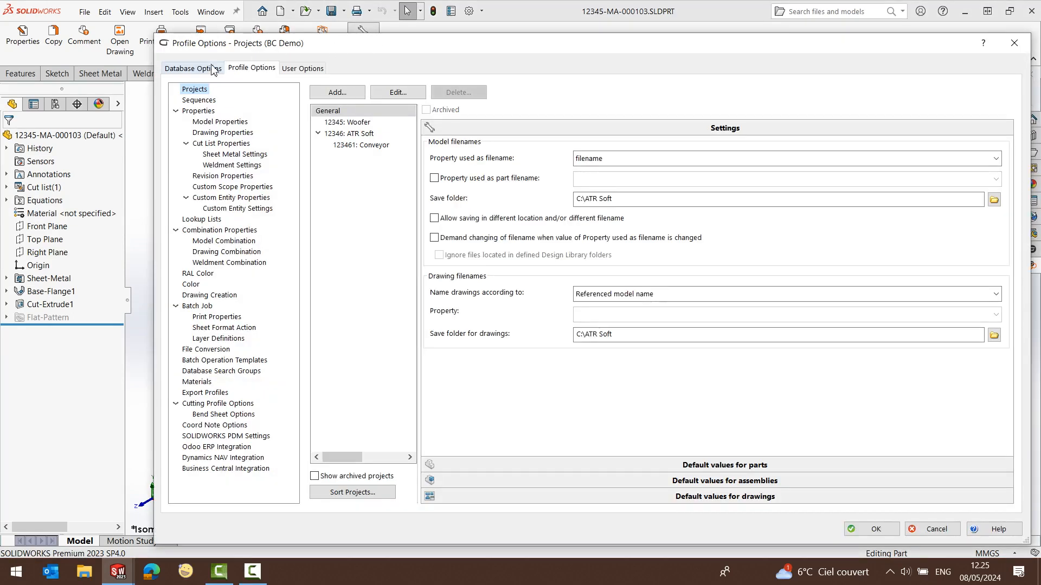
click(199, 70)
click(198, 133)
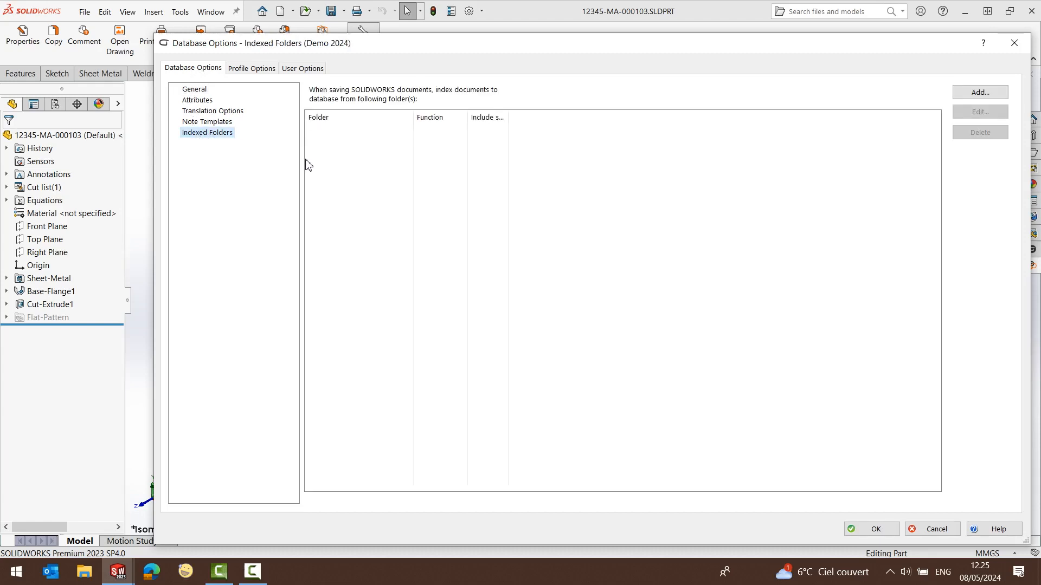
click(970, 95)
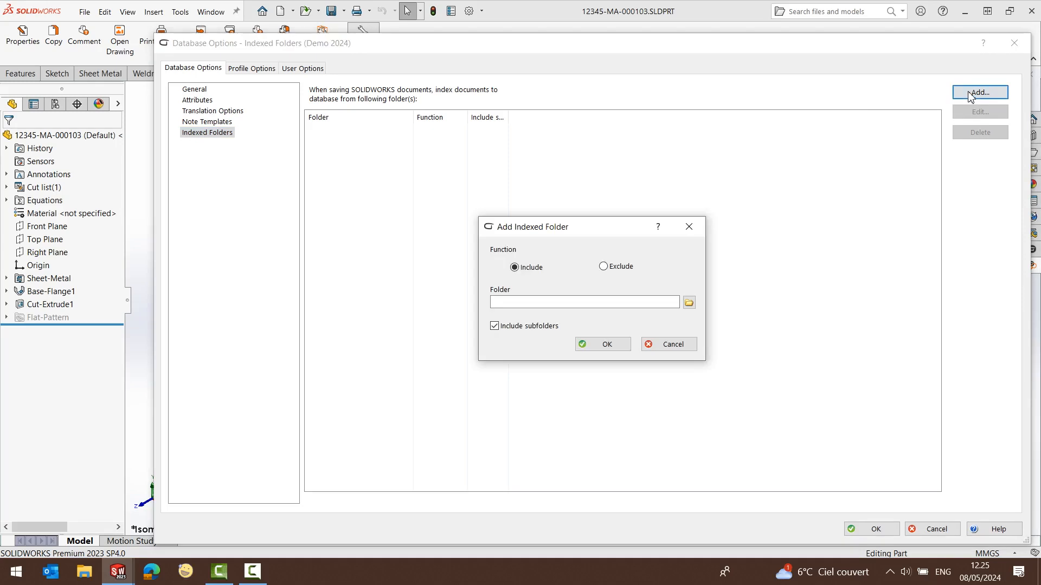
click(603, 266)
click(550, 304)
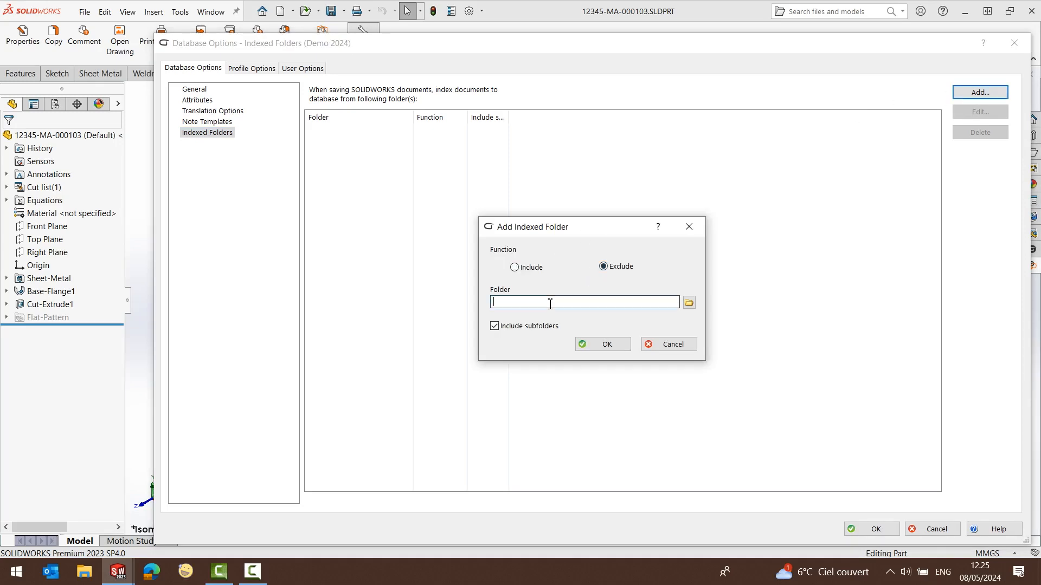
text(C:\Users\frasimon\Desktop\Remove)
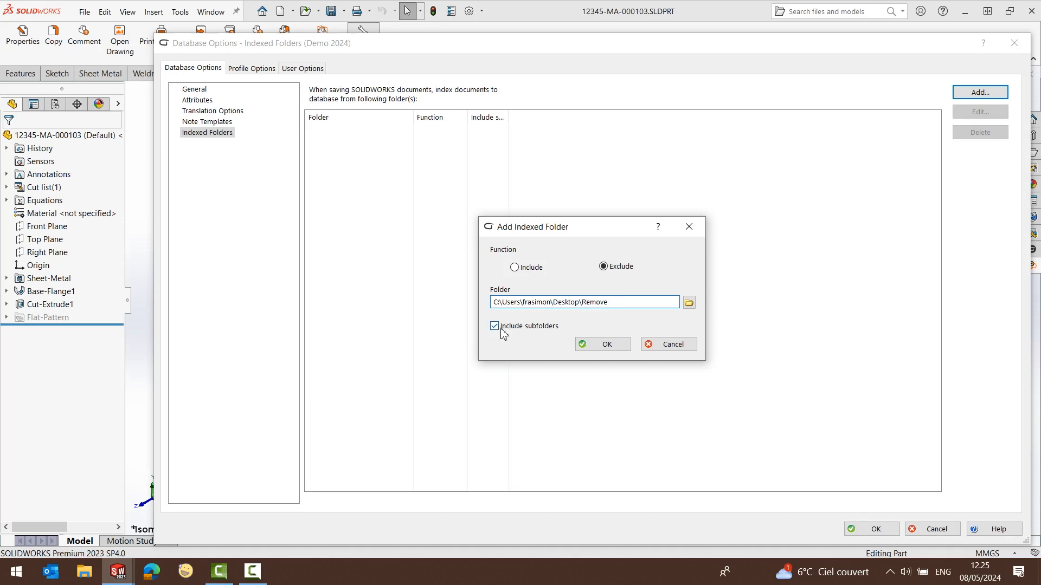
click(596, 345)
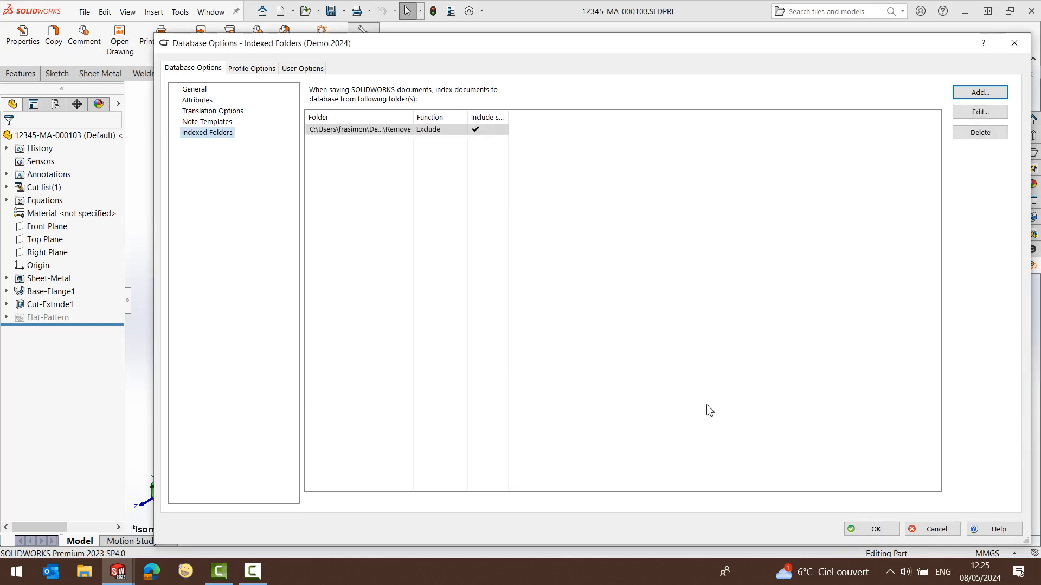
click(865, 526)
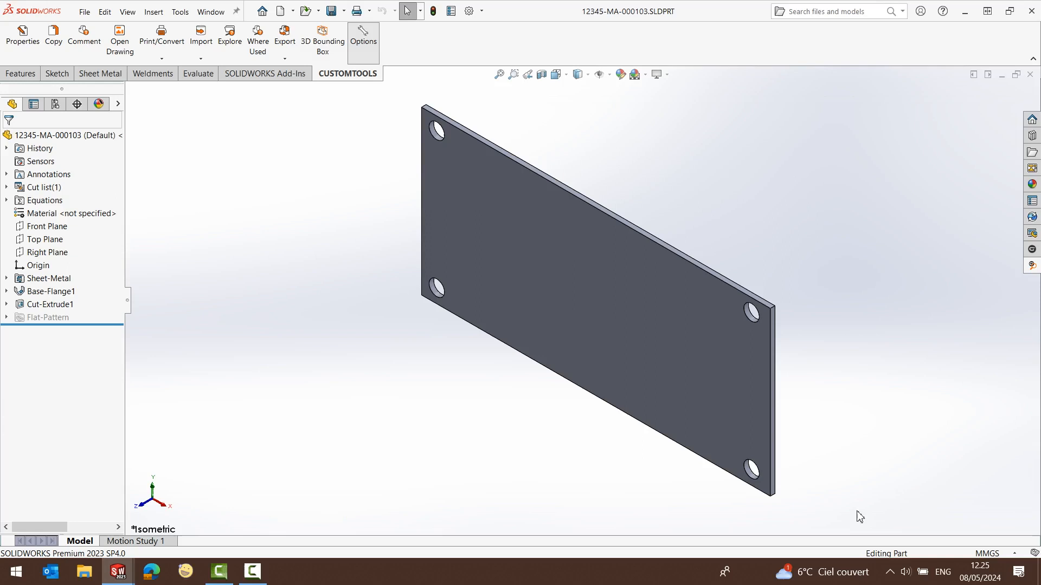
- Save part 12345-MA-000103 under the same file name into the desktop Remove folder
click(343, 11)
click(348, 42)
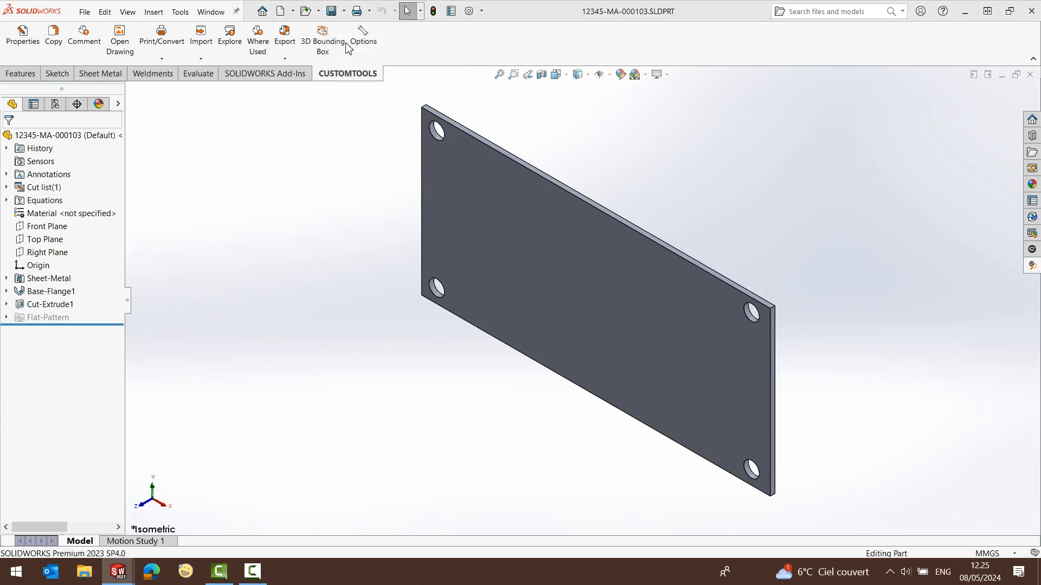
click(709, 132)
text(C:\Users\francois\Desktop\Remove)
key(Return)
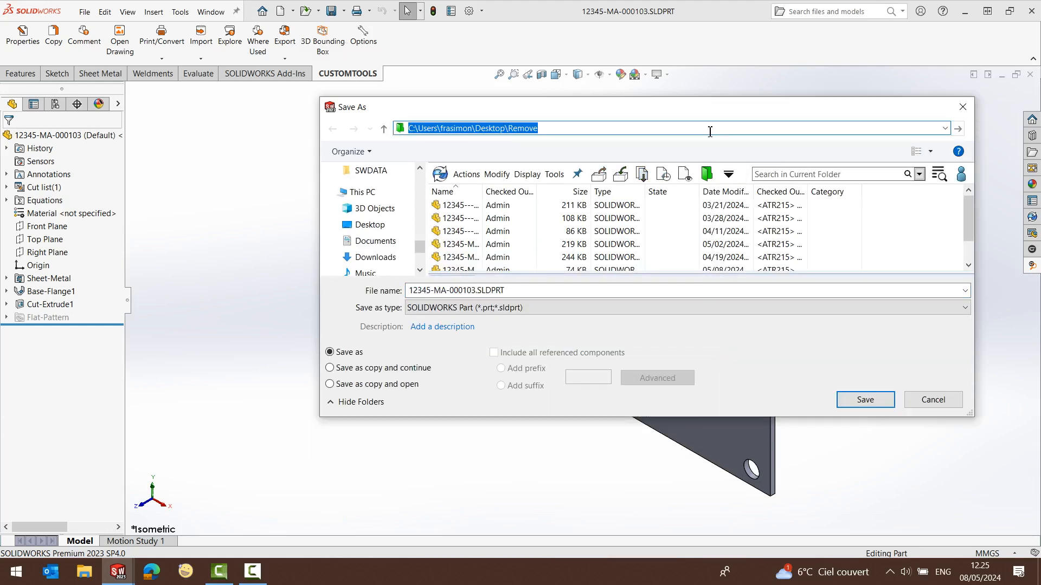
click(865, 401)
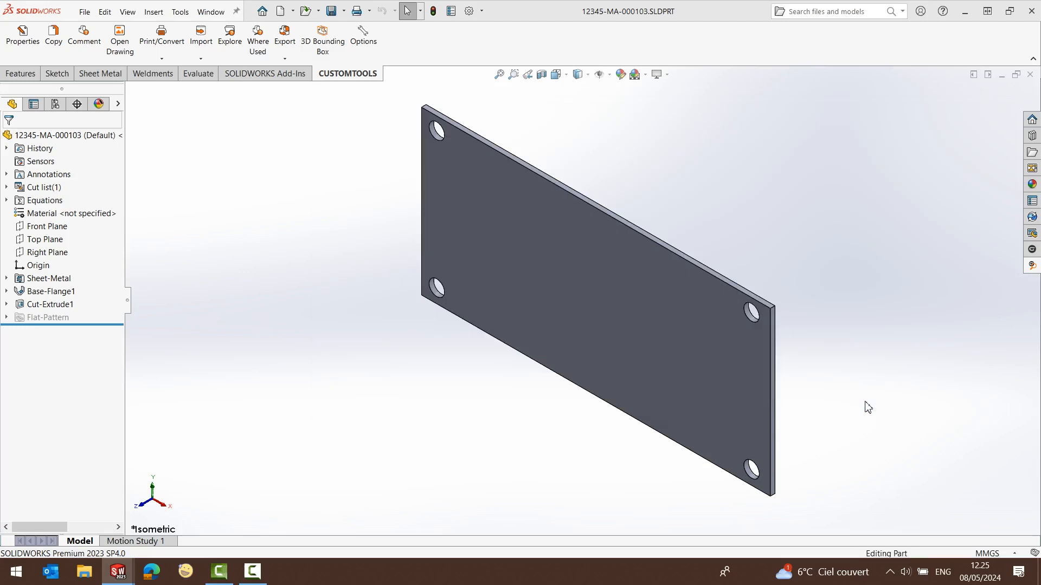
- Search by the Remove folder's path to check whether the saved part was indexed, and close the results
click(1035, 267)
click(878, 152)
text(C:\Users\frasimon\Desktop\Remove)
click(808, 91)
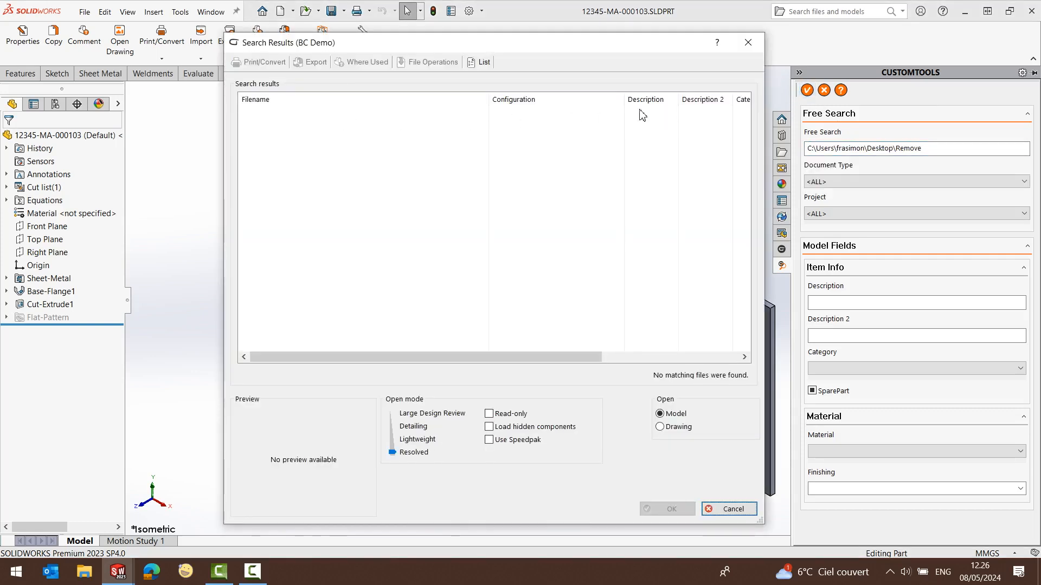
click(748, 41)
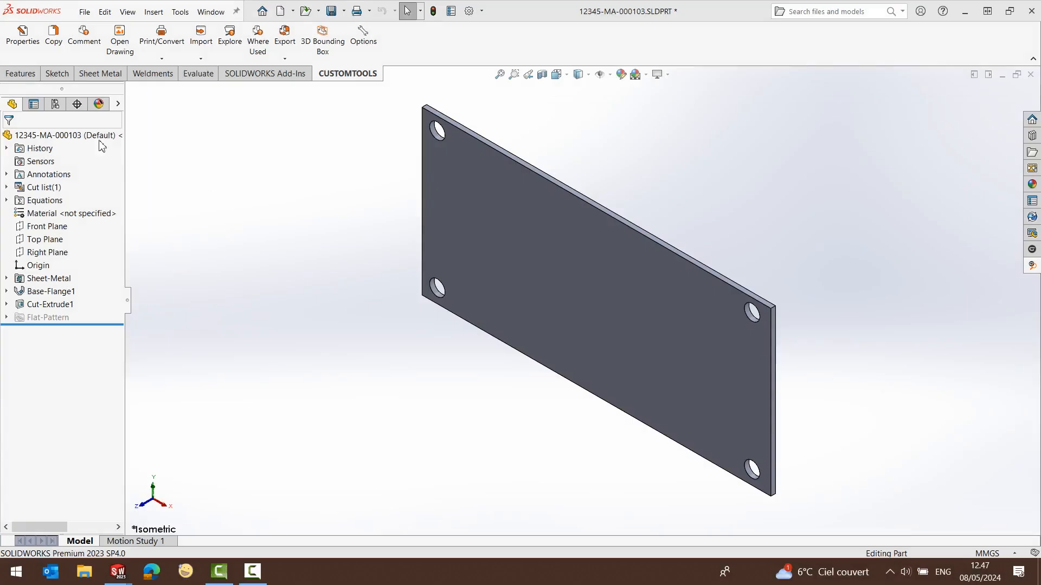
- Open the translation selection for the part's Description property and view the contents of its desc dictionary
click(23, 38)
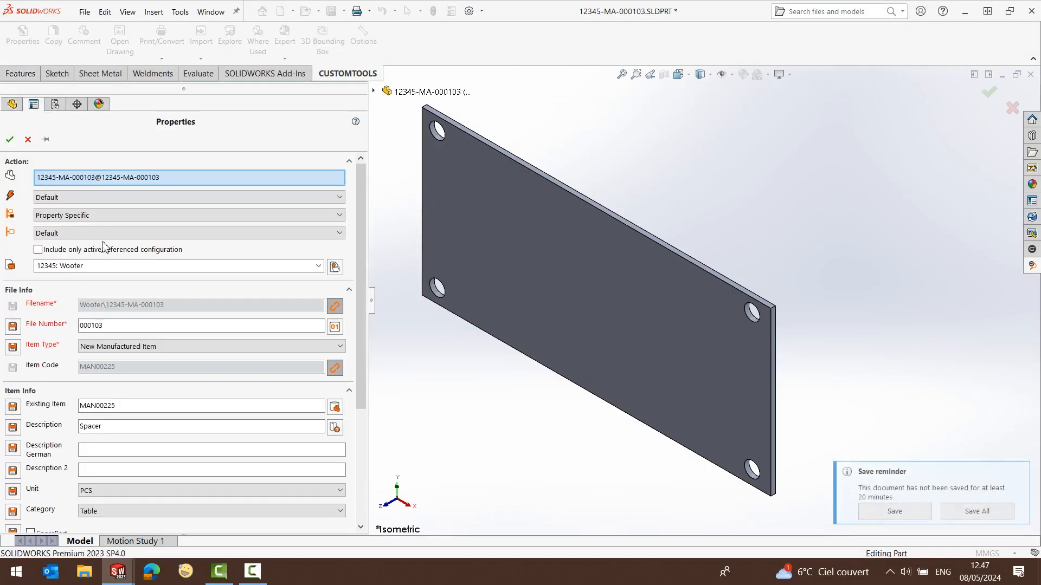
click(335, 428)
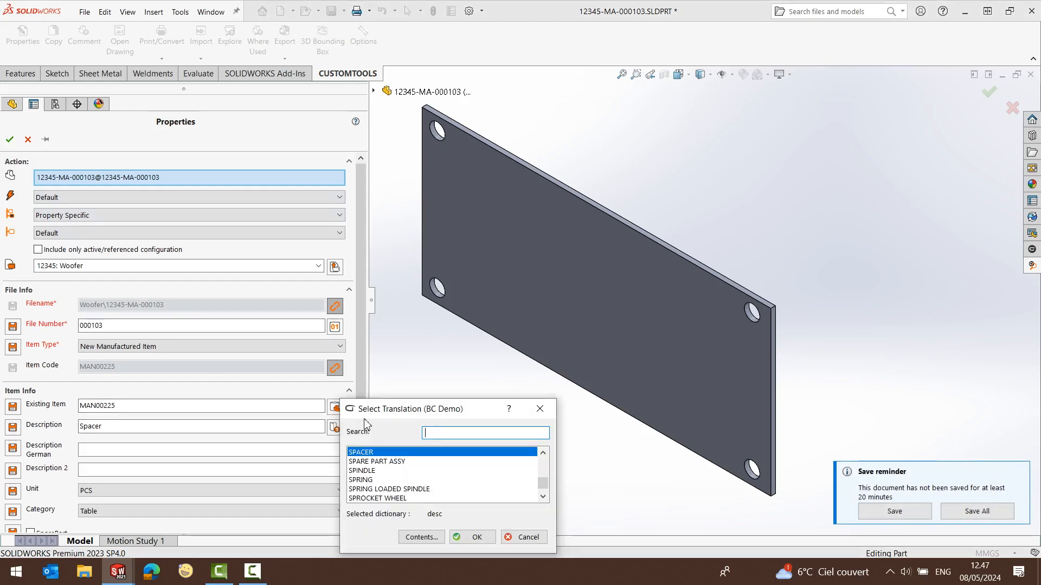
drag(404, 395, 515, 229)
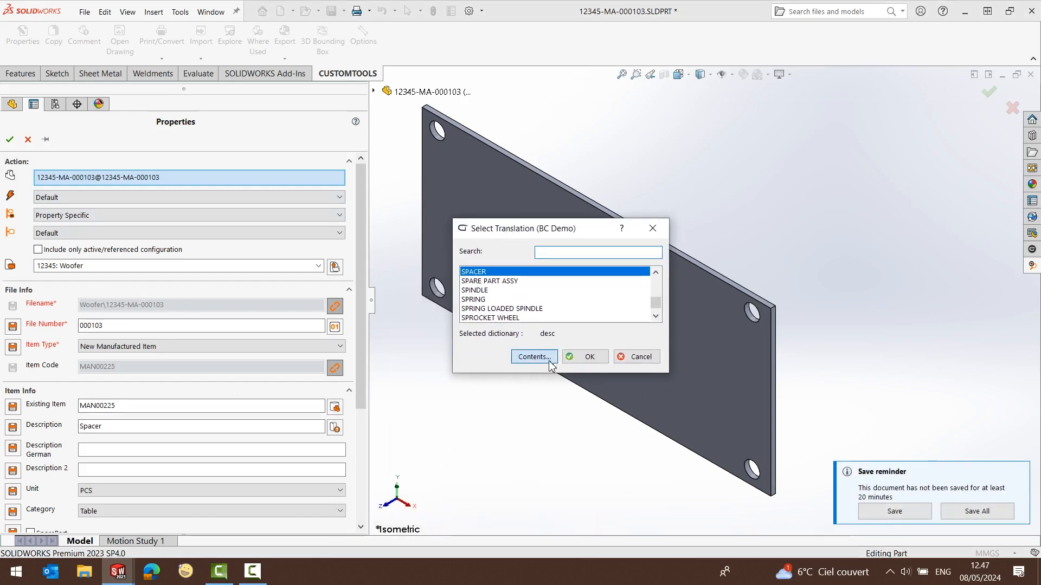
click(548, 358)
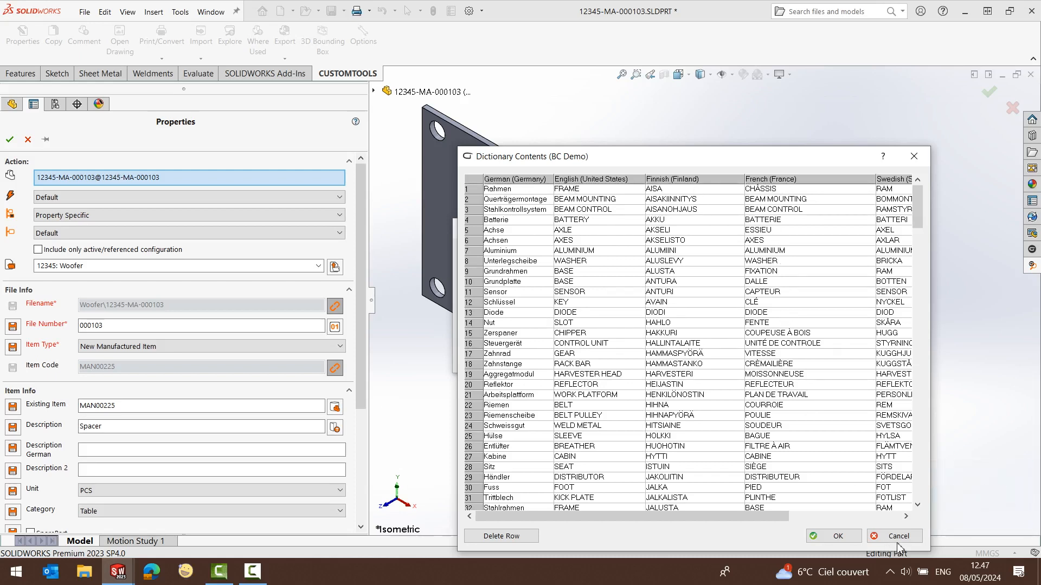
click(897, 536)
- Find the PLATE translation with the search text "pla", assign it to the Description property, and apply the properties
click(570, 252)
text(pla)
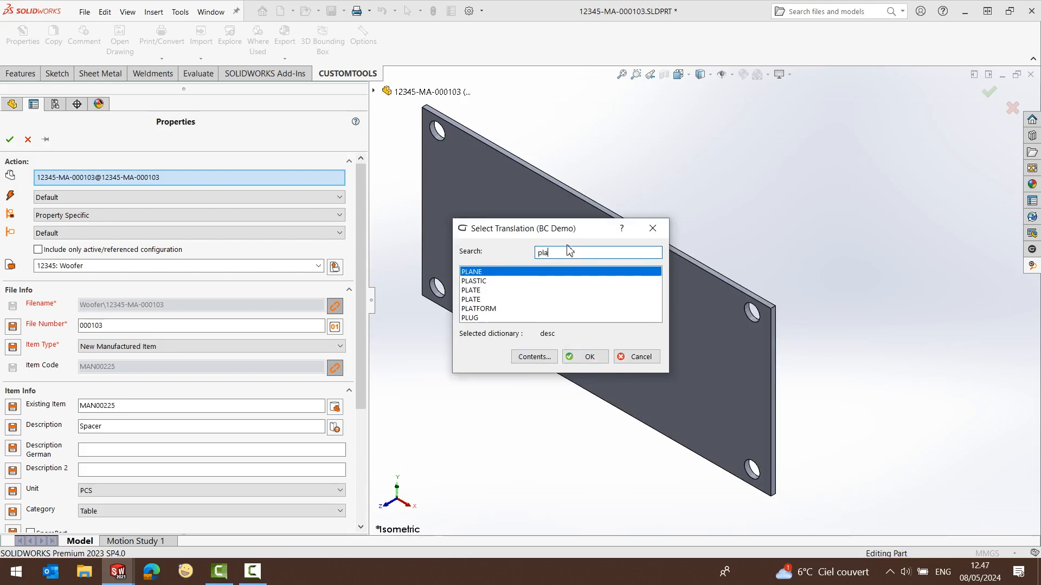
click(482, 290)
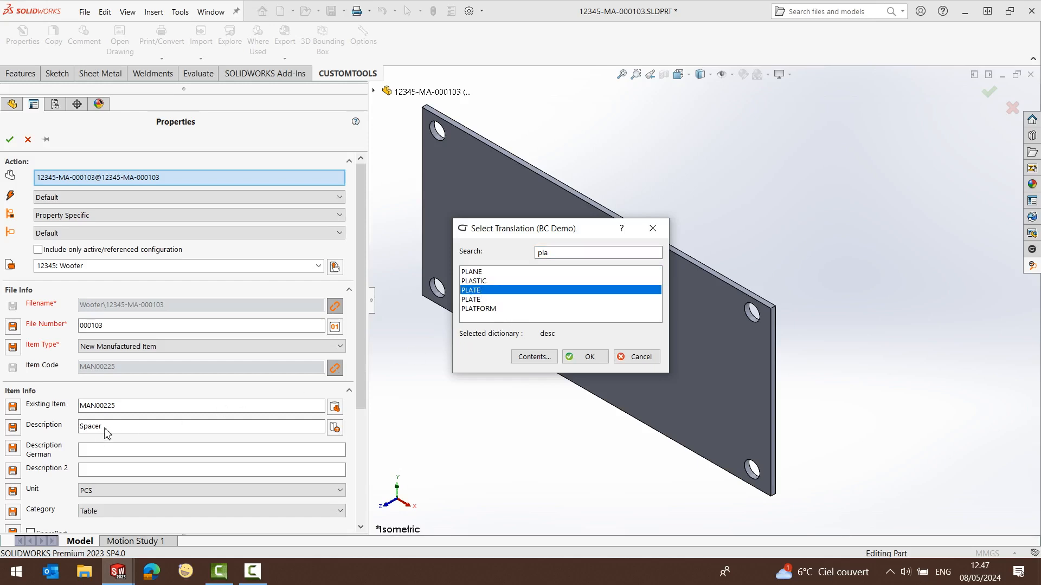
click(588, 356)
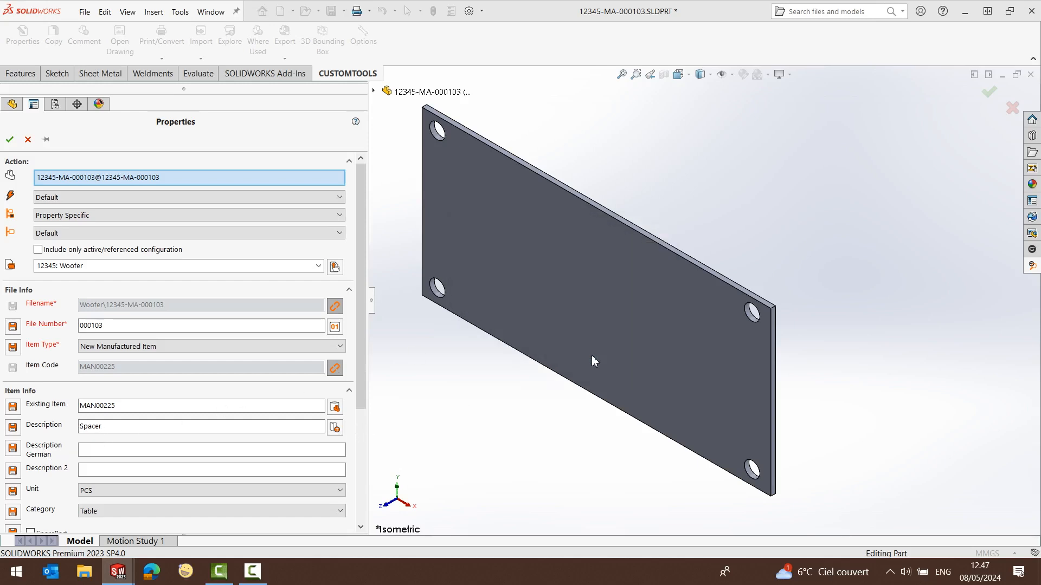
click(84, 451)
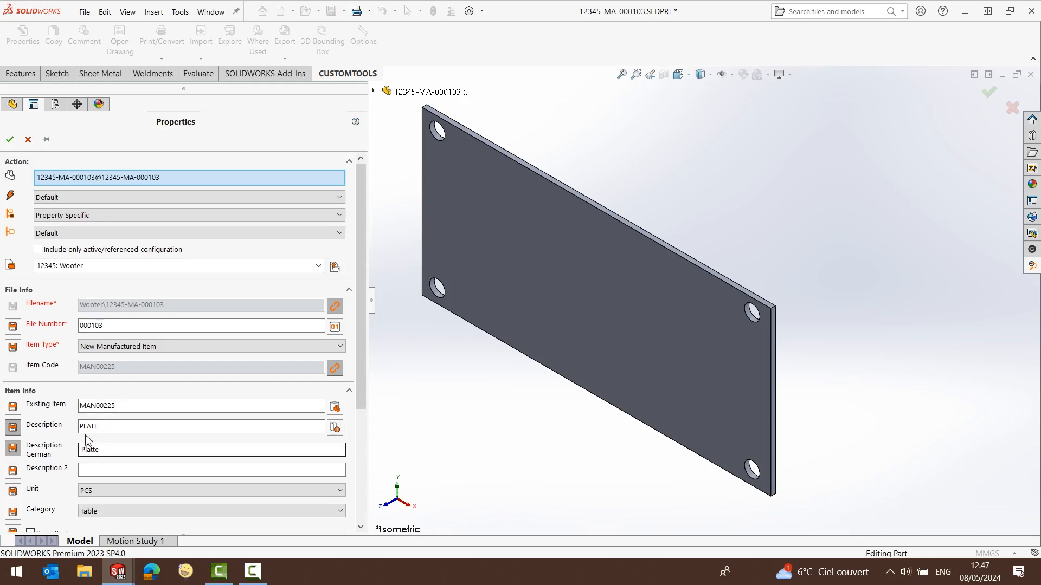
click(10, 140)
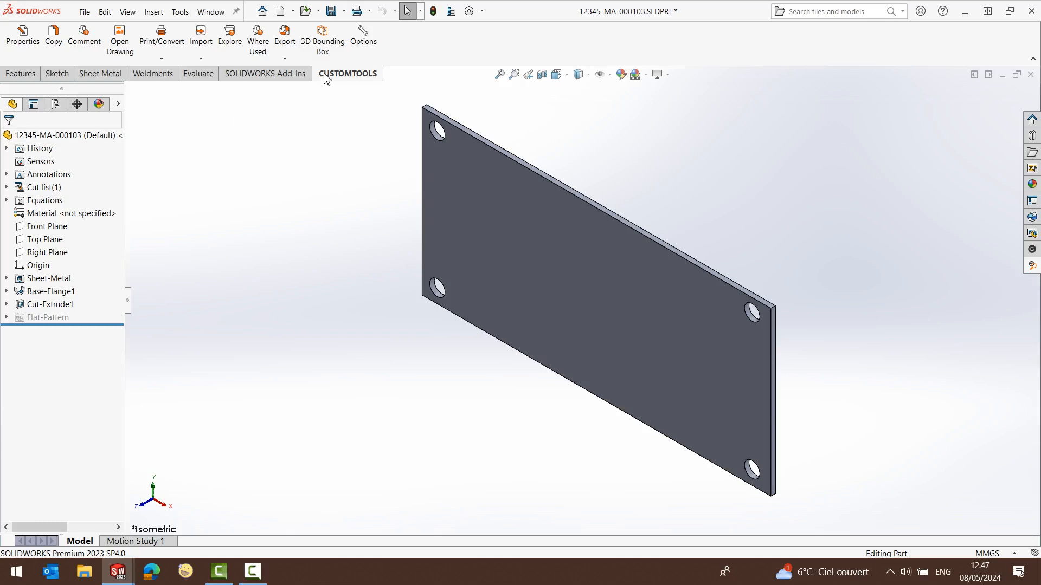
- Delete the Swedish (Sweden) and Chinese (Simplified, China) languages together from the database translation options
click(364, 38)
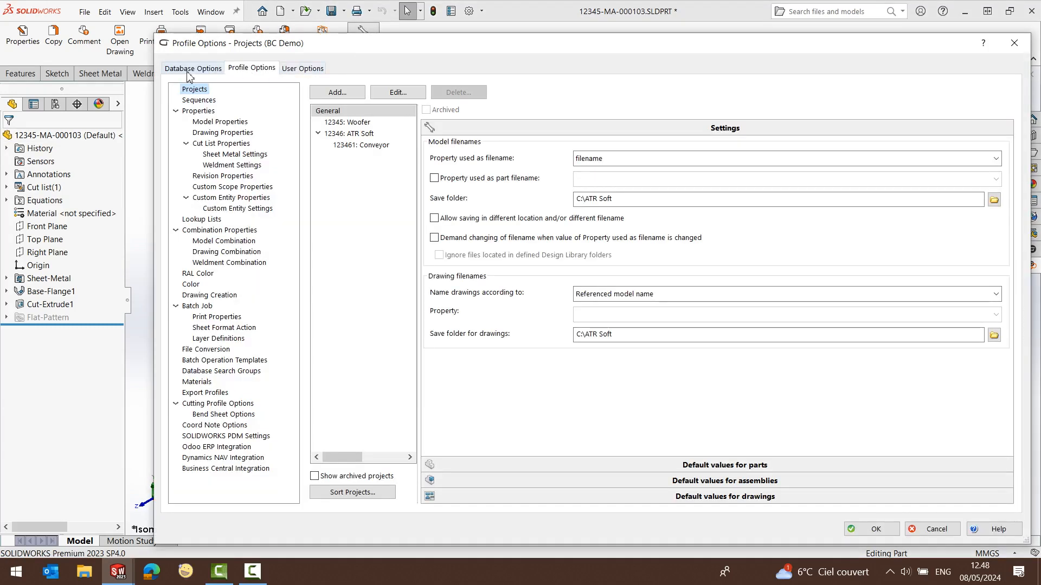
click(191, 68)
click(200, 112)
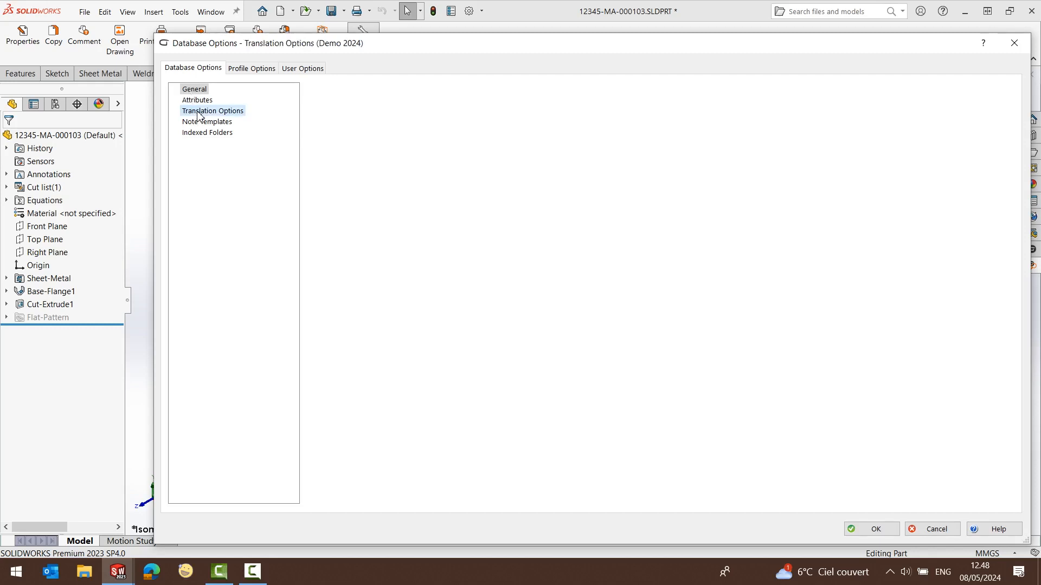
click(332, 120)
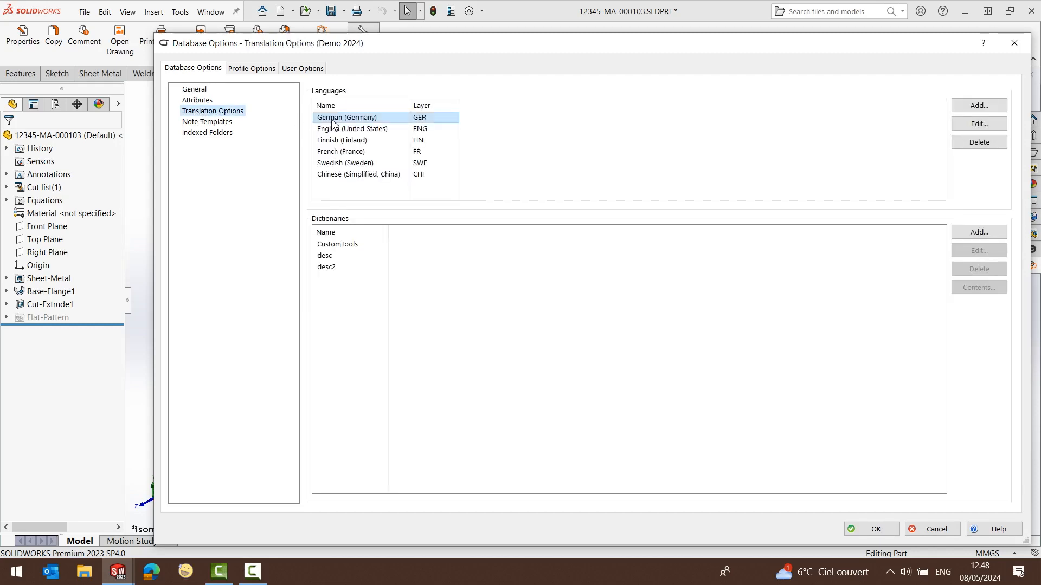
click(337, 163)
shift+click(337, 174)
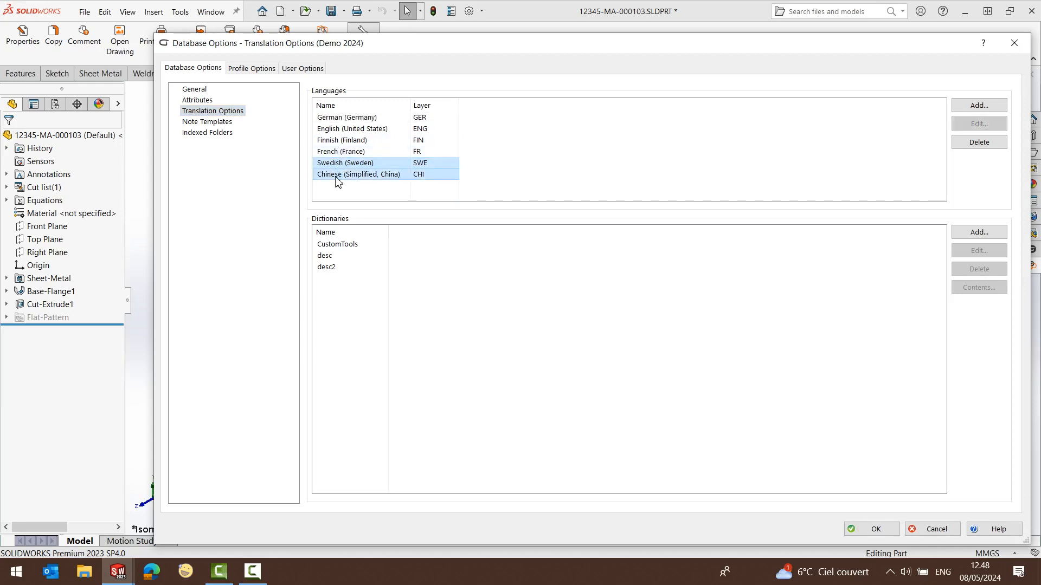
click(988, 143)
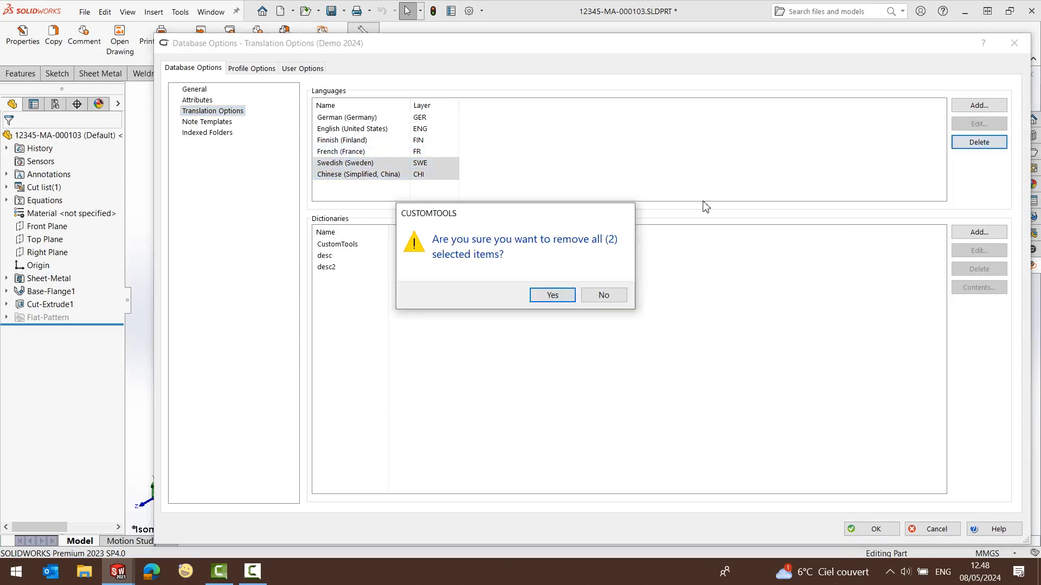
click(558, 298)
- Delete the desc2 dictionary from the database translation options and accept the options
click(386, 269)
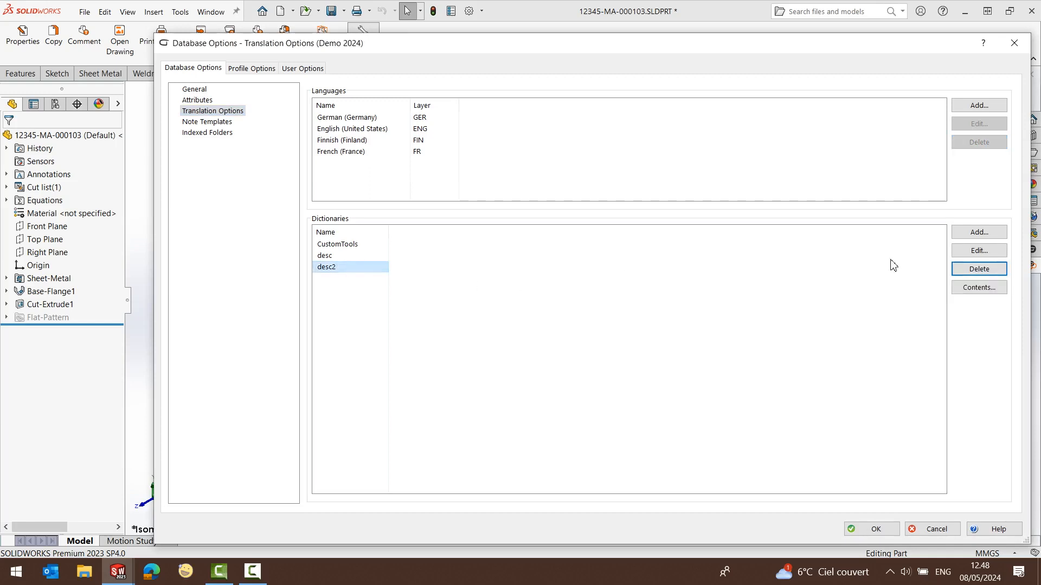
click(979, 271)
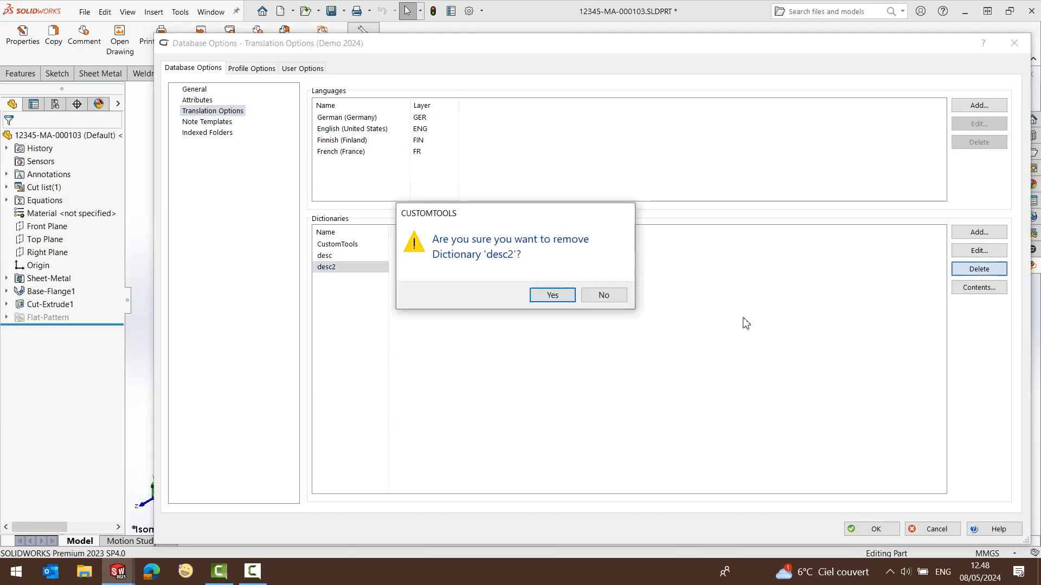
click(547, 298)
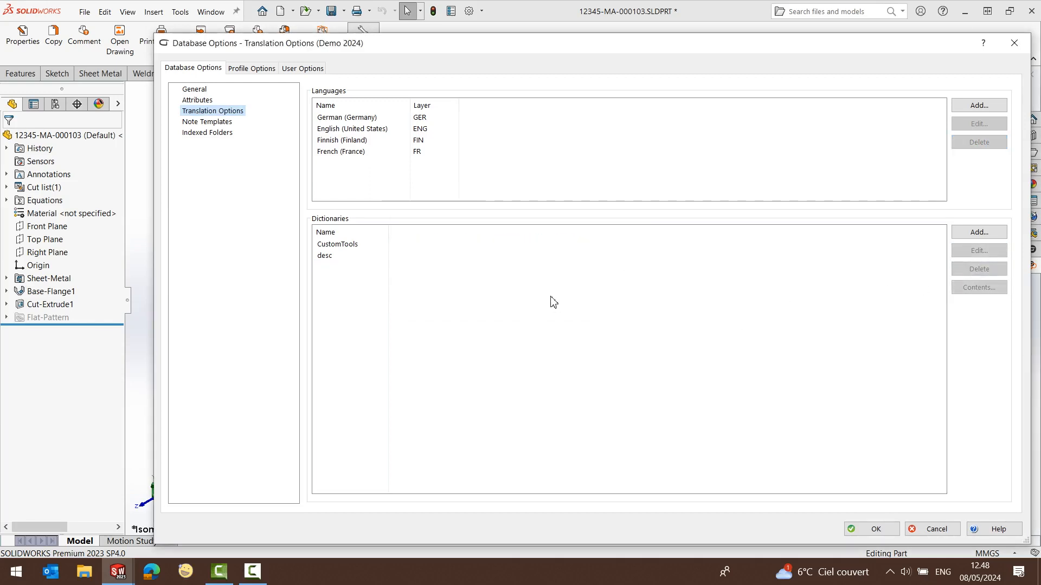
click(872, 530)
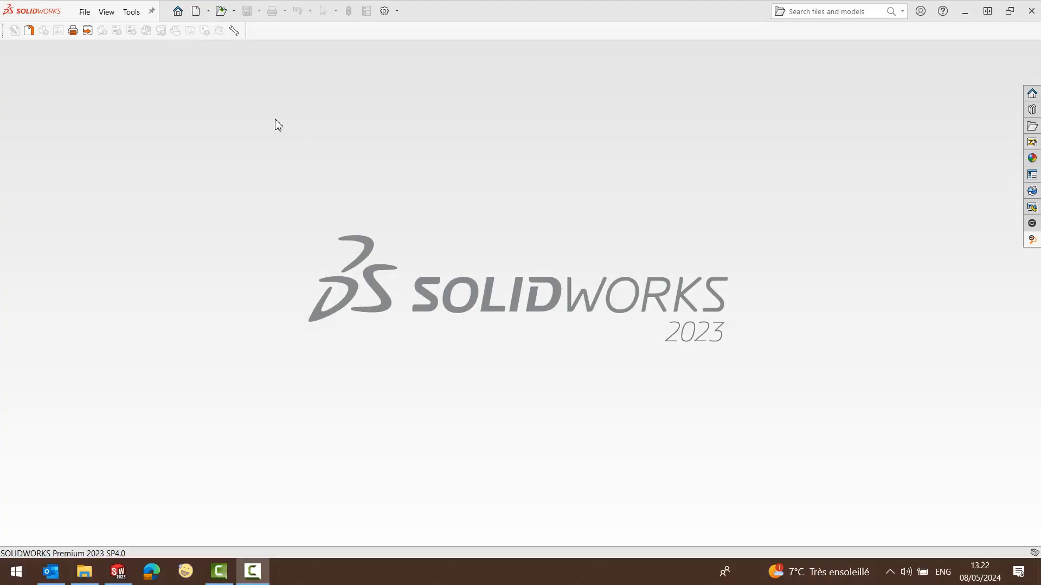
- Create a new part from the Configuration template in the Tutorial templates
click(85, 13)
click(97, 32)
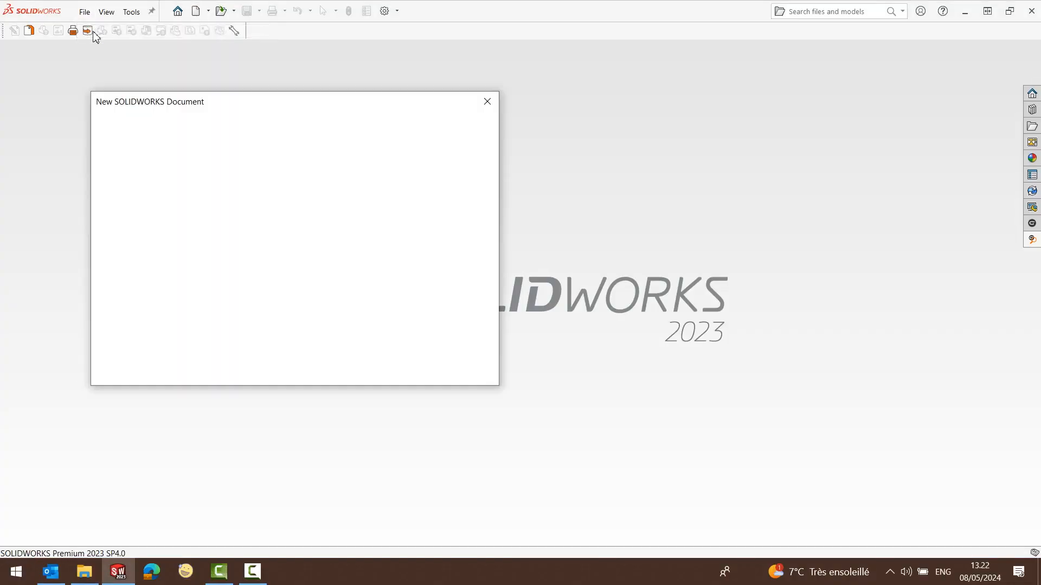
click(167, 151)
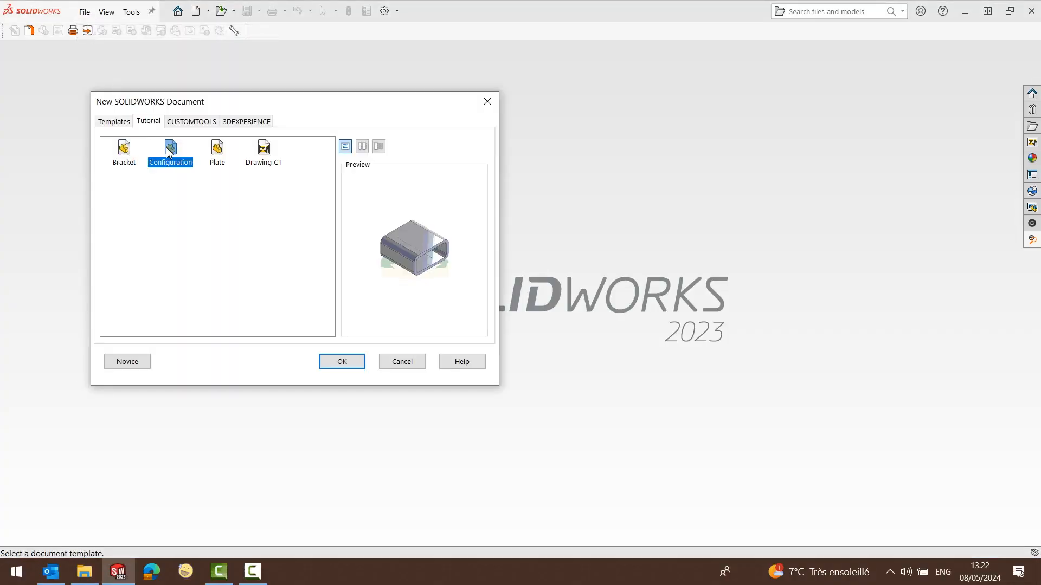
click(333, 366)
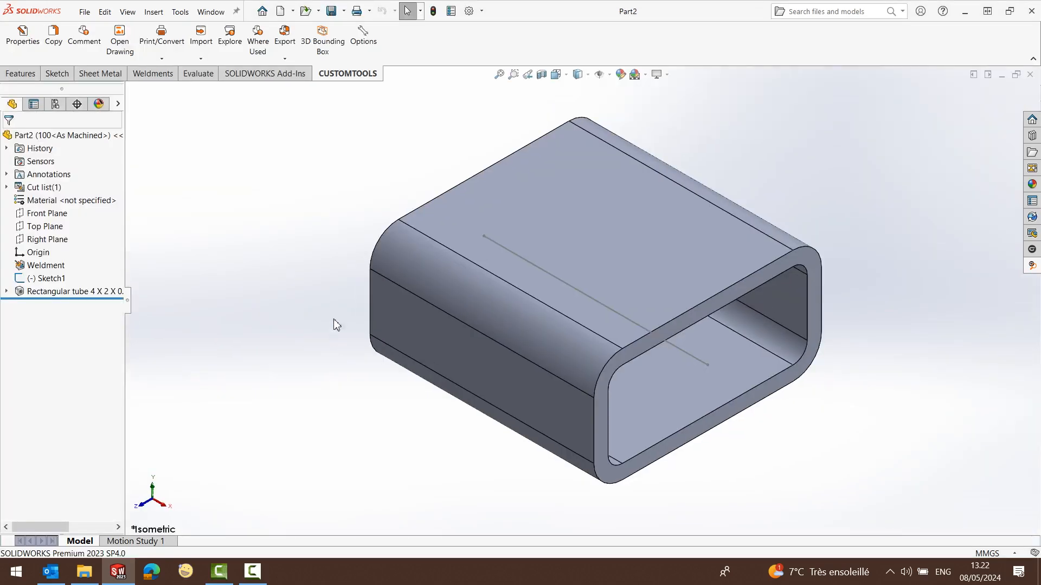
- Save the new tube part, cancel its Properties dialog, and name the file 10002 in the Remove folder
click(330, 12)
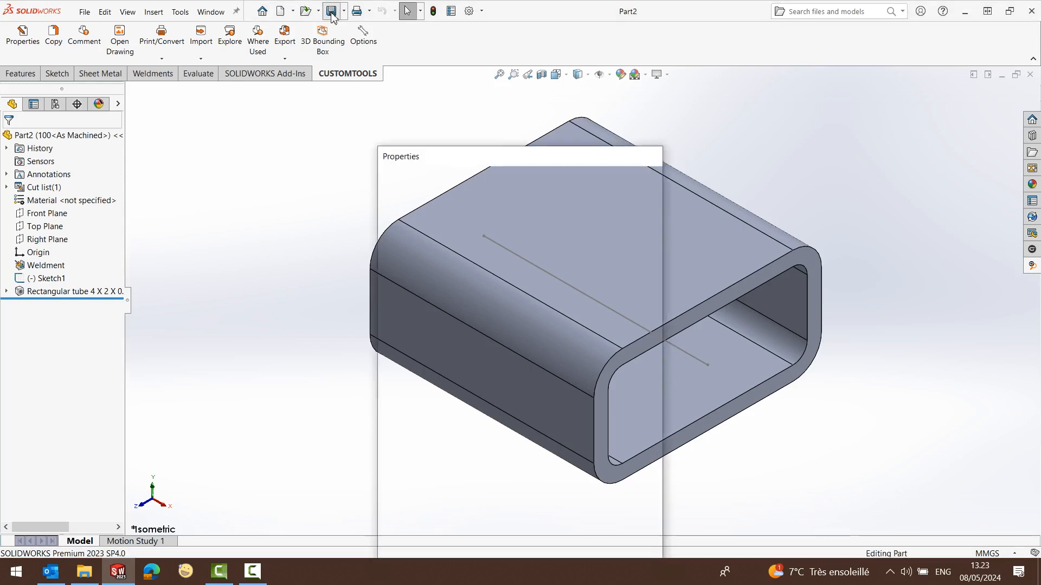
drag(454, 154, 407, 28)
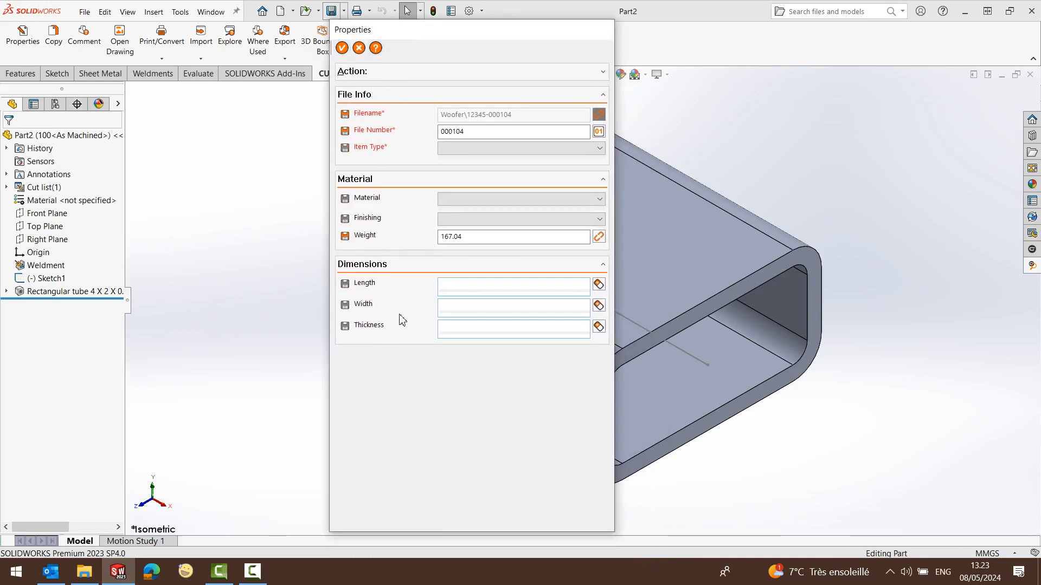
click(354, 49)
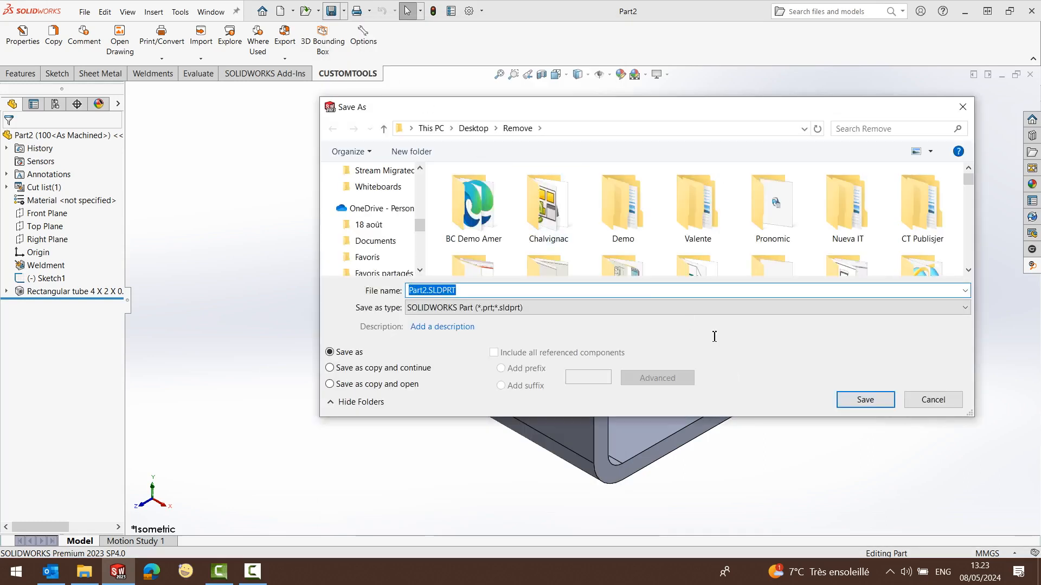
text(10002)
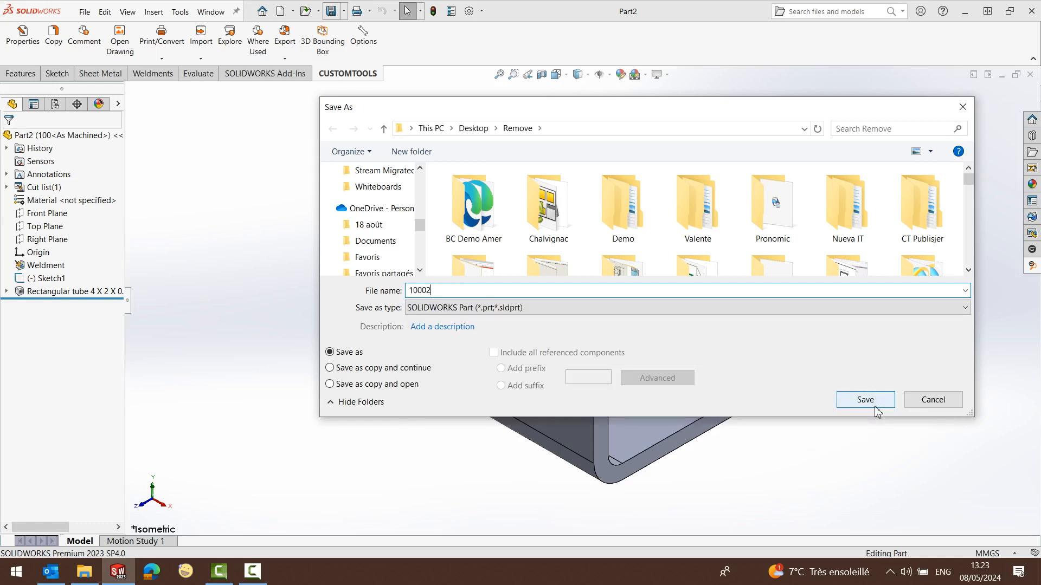
click(873, 404)
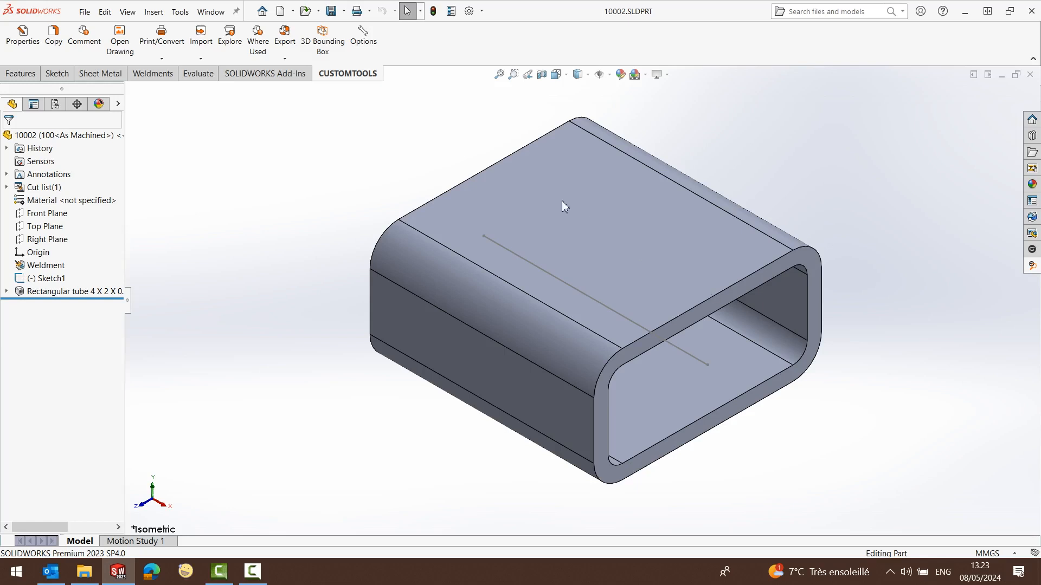
- Enable "Don't show when saving a model for the first time" for the popup Properties dialog in the user's File Operations options
click(365, 42)
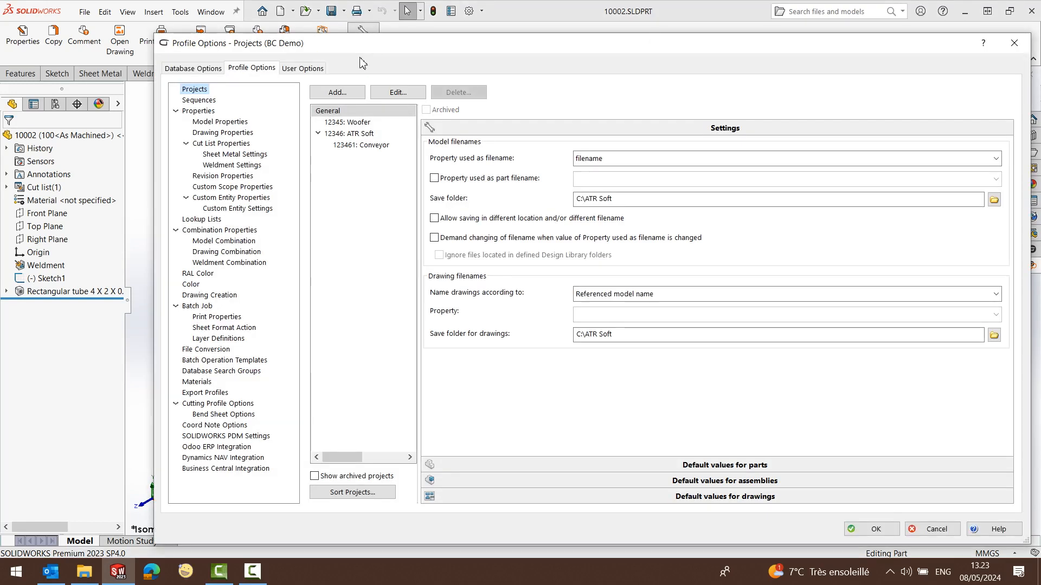
click(314, 71)
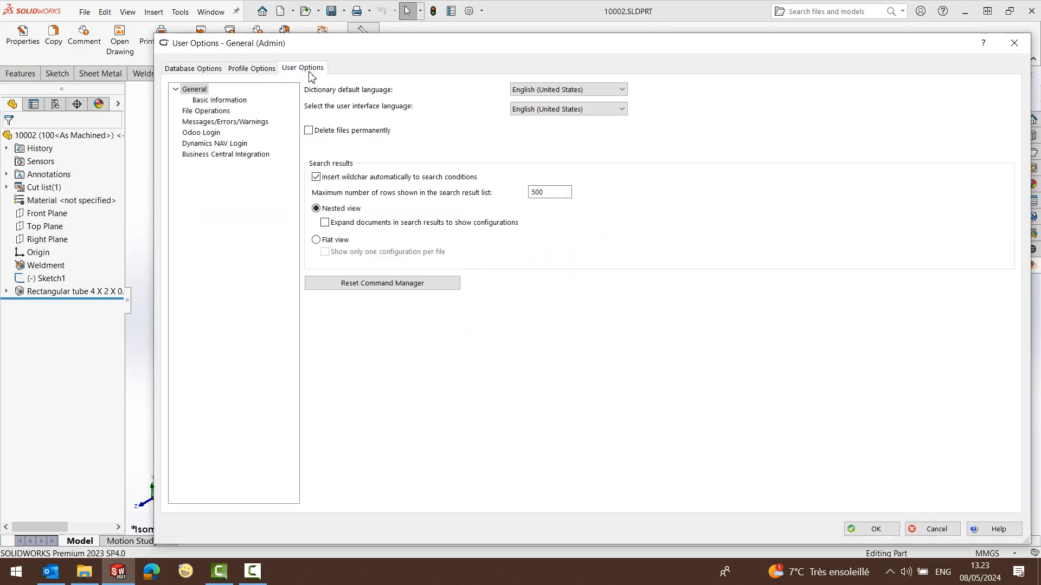
click(213, 111)
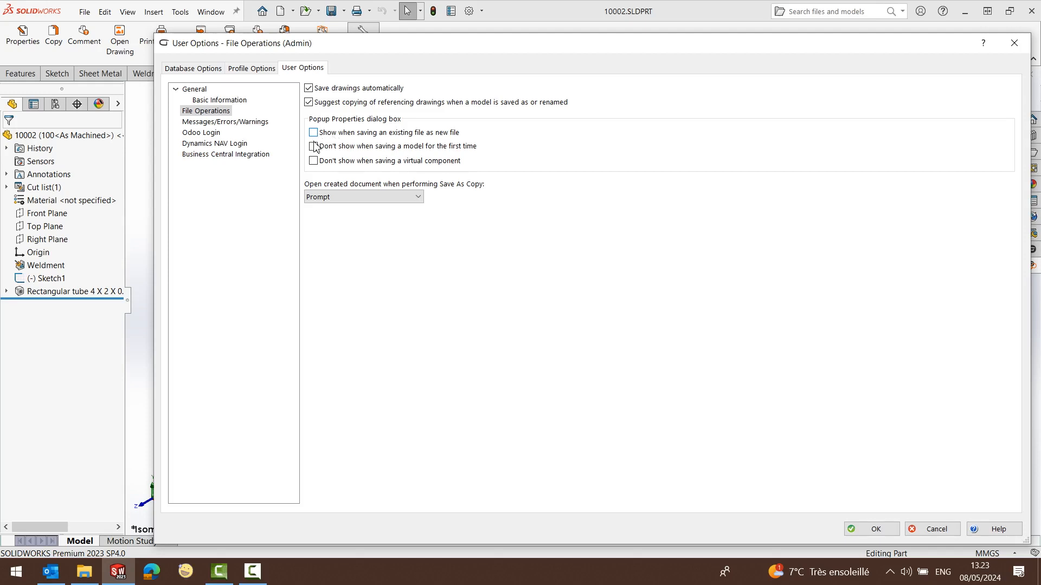
click(313, 147)
click(858, 532)
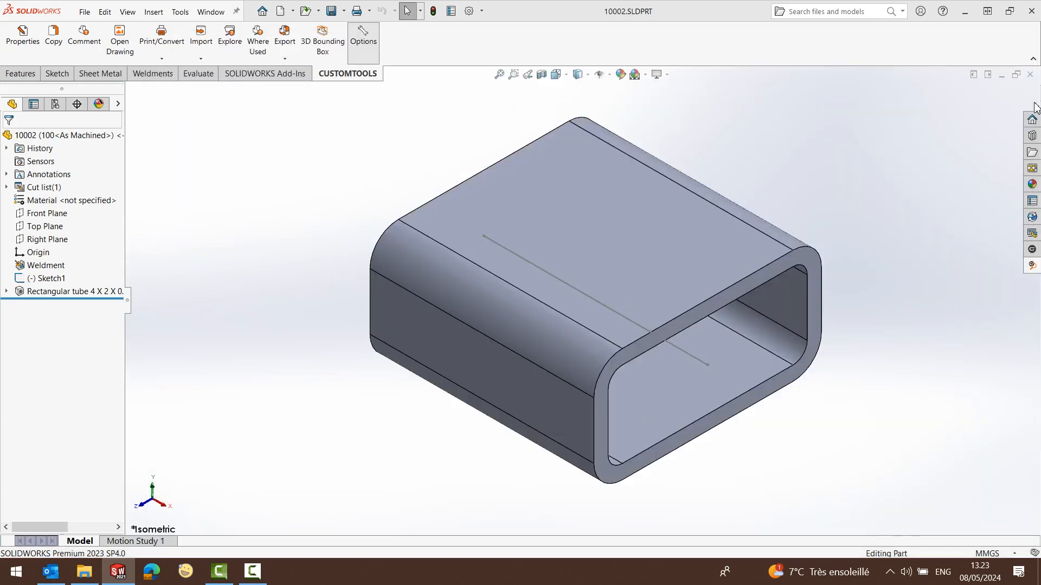
- Close the tube part and create a new part from the Plate template
click(1031, 74)
click(84, 11)
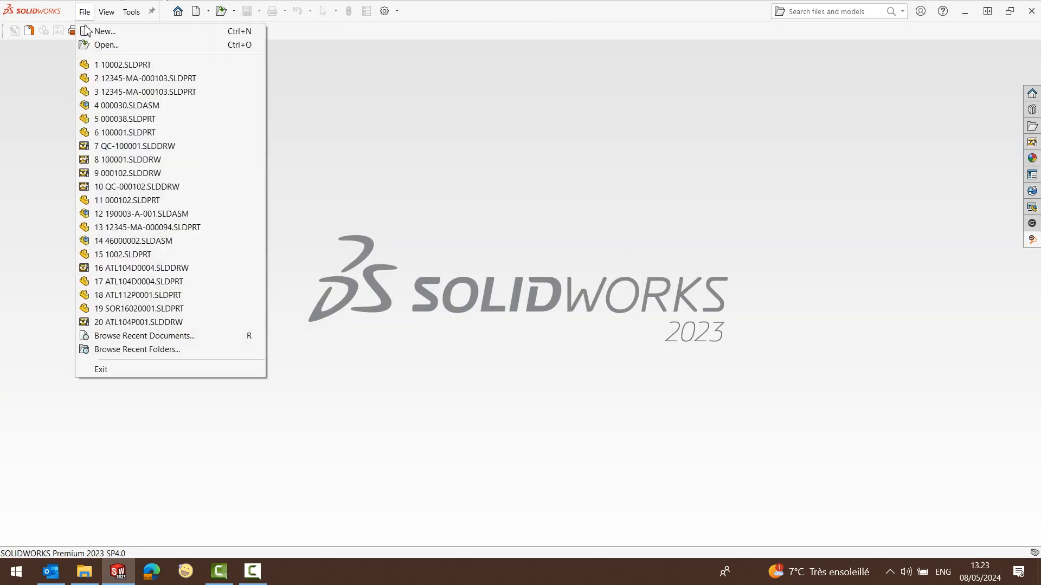
click(101, 31)
click(225, 152)
click(347, 364)
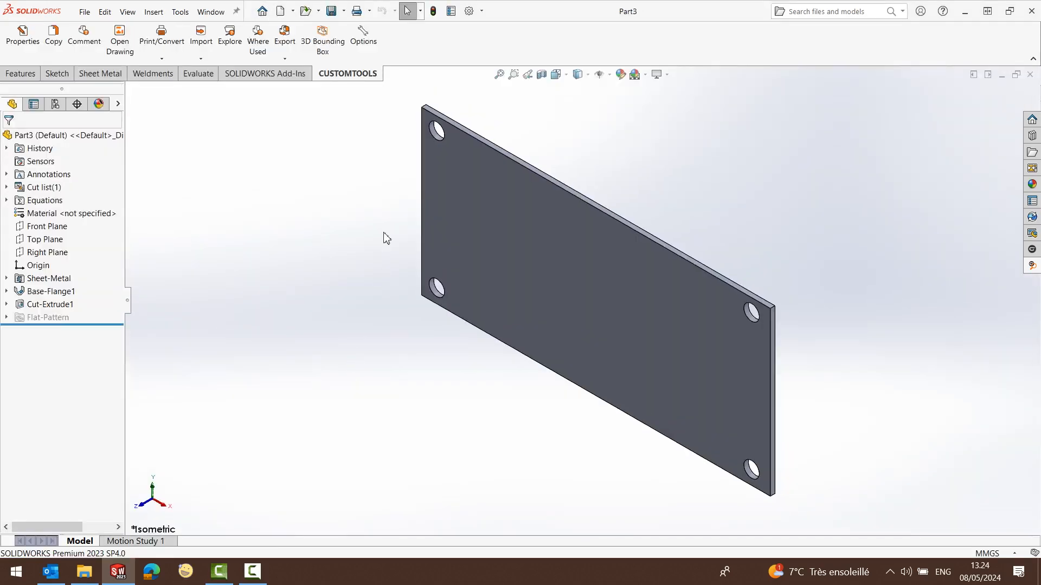
- Save the new plate part as 10000 in the Remove folder
click(331, 11)
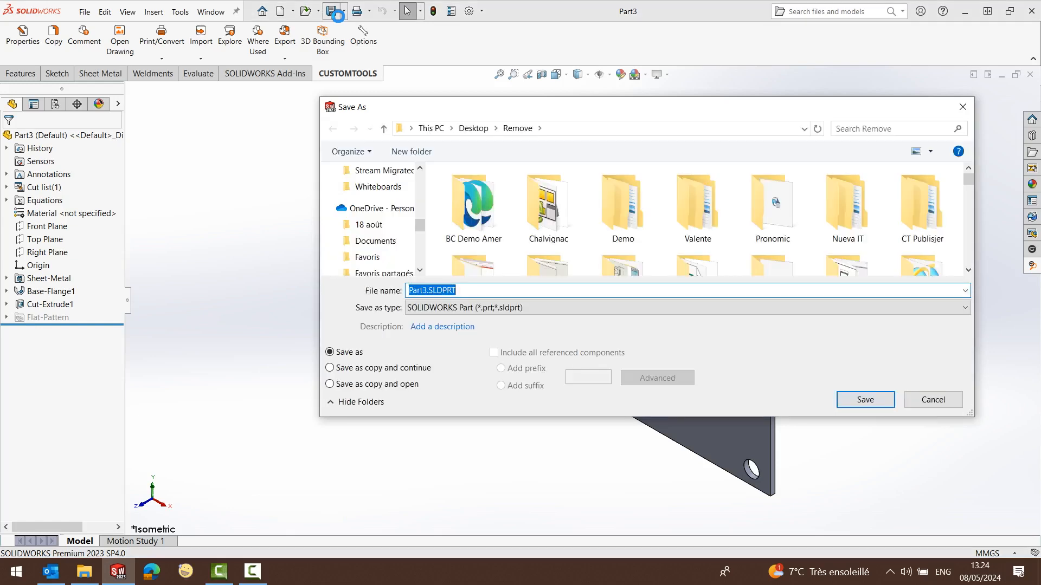
text(10000)
key(Return)
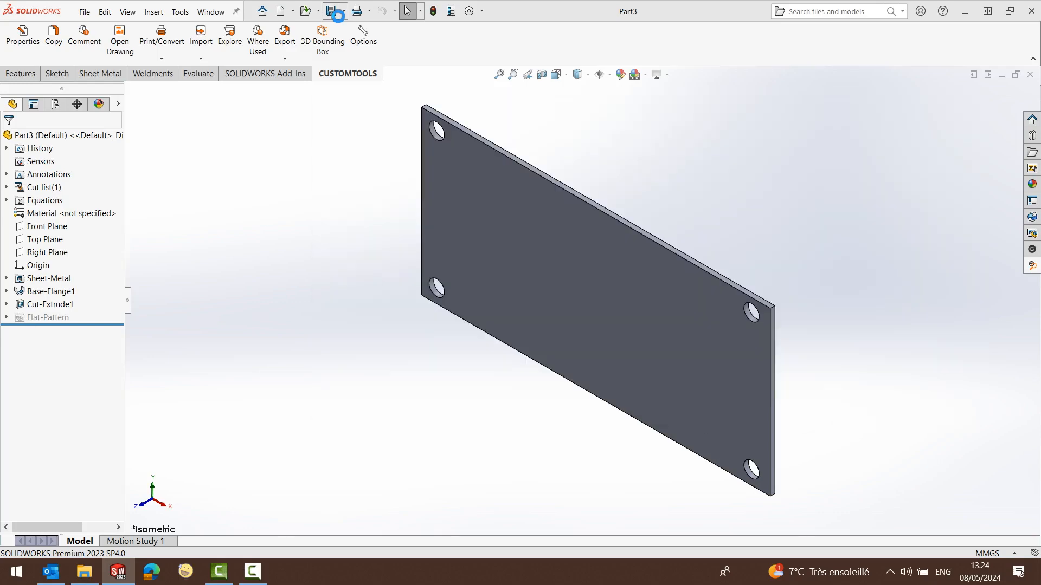